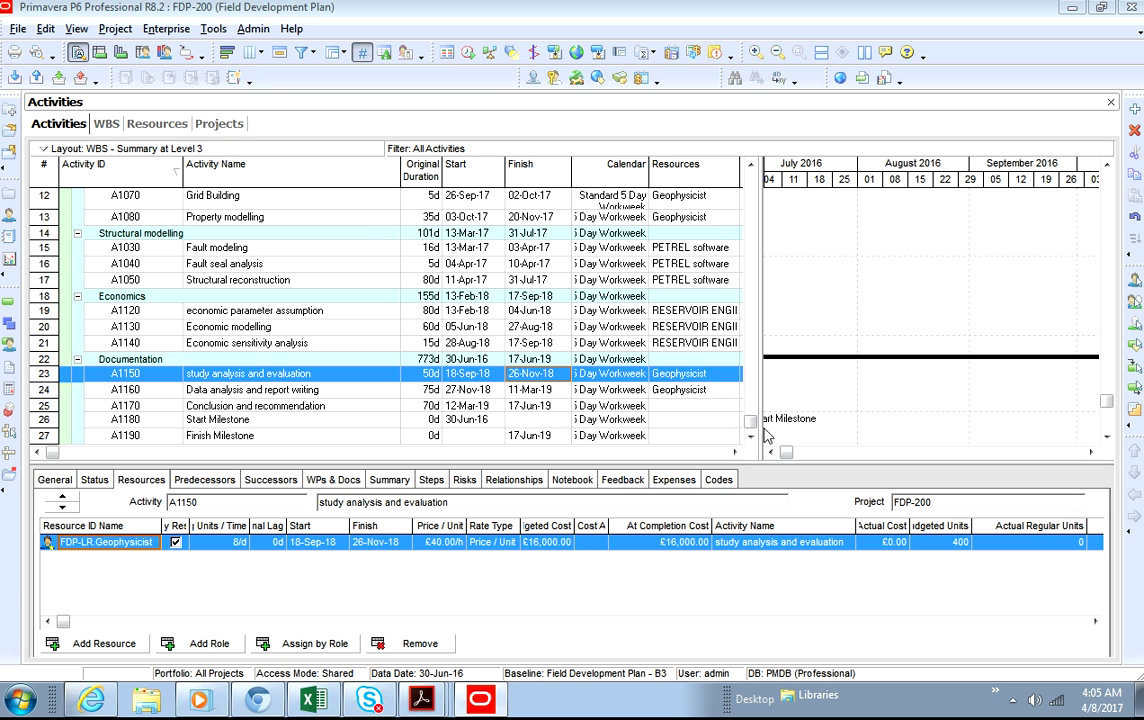
- Bring June 2016 into the Gantt timescale and adjust the activity table's column widths, pane width and Grid Building row height
drag(752, 428, 753, 188)
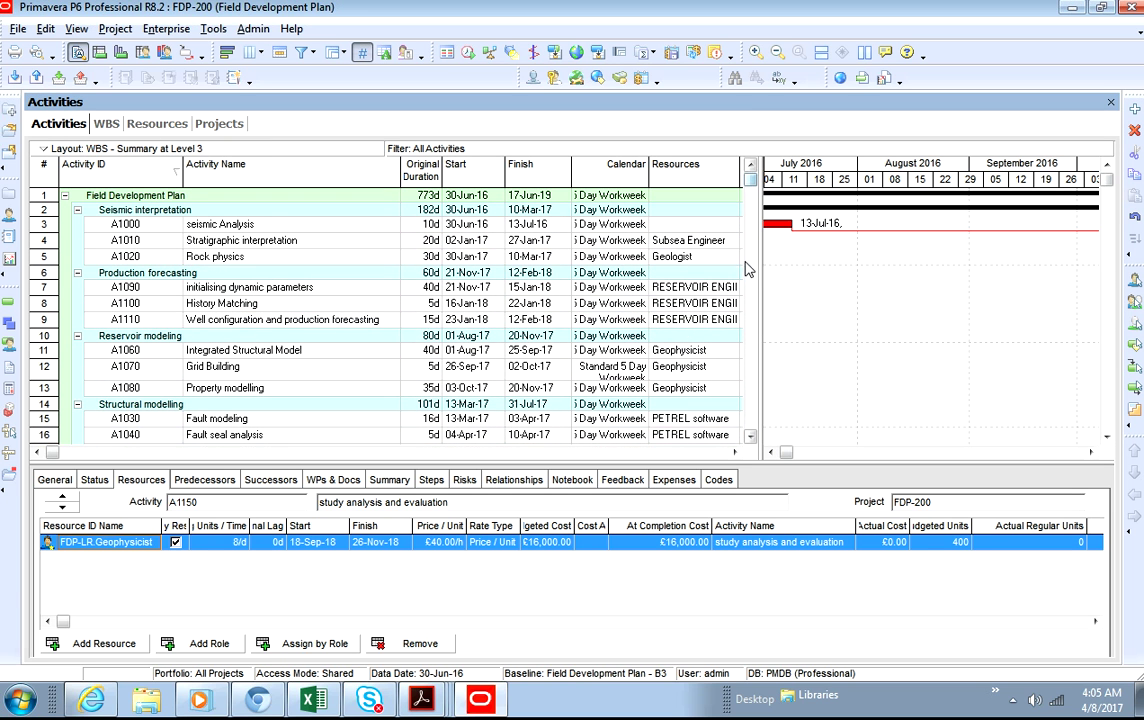
drag(800, 180, 877, 180)
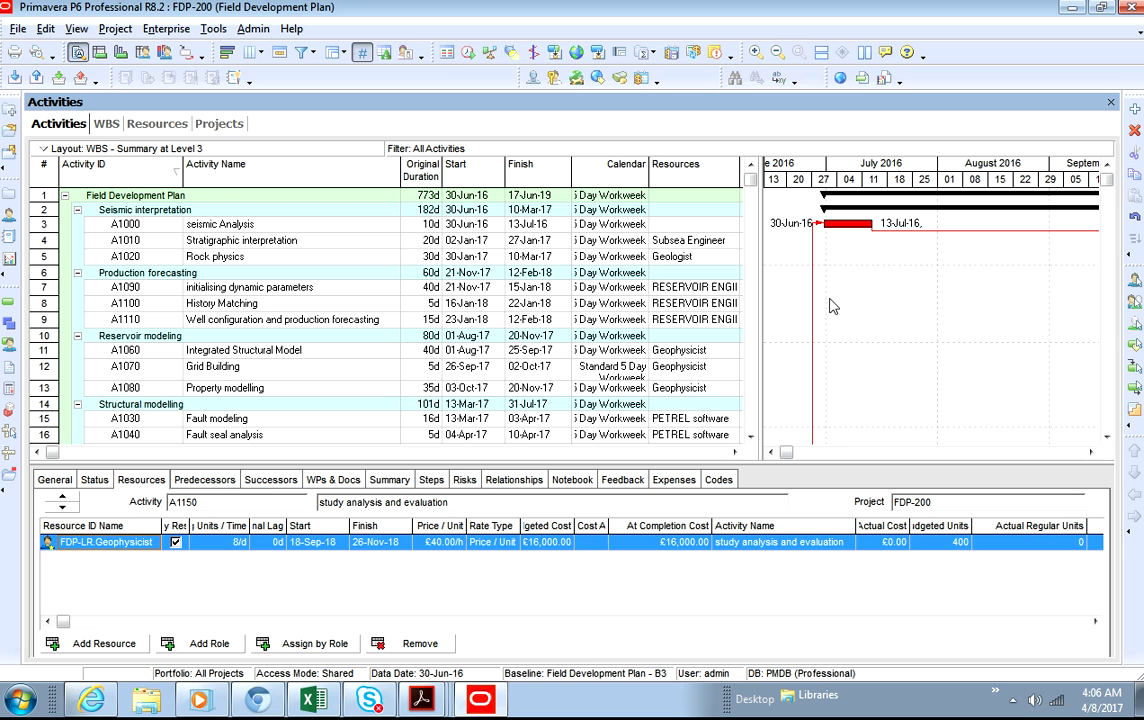
drag(401, 174, 347, 172)
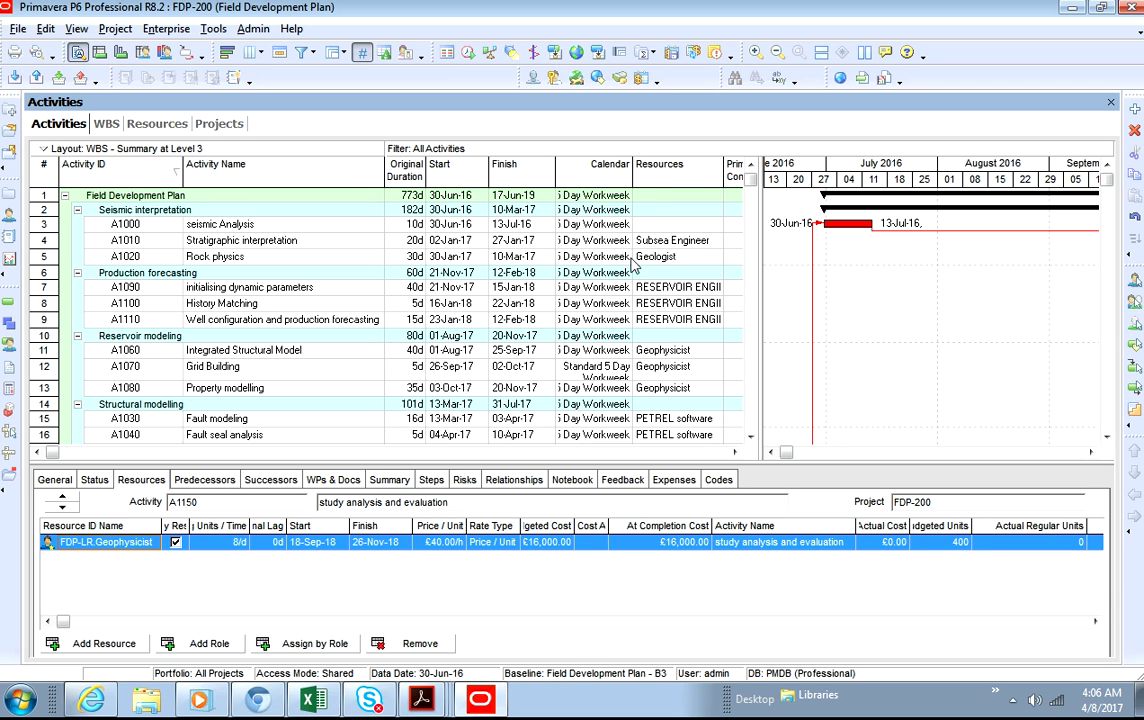
drag(634, 172, 645, 182)
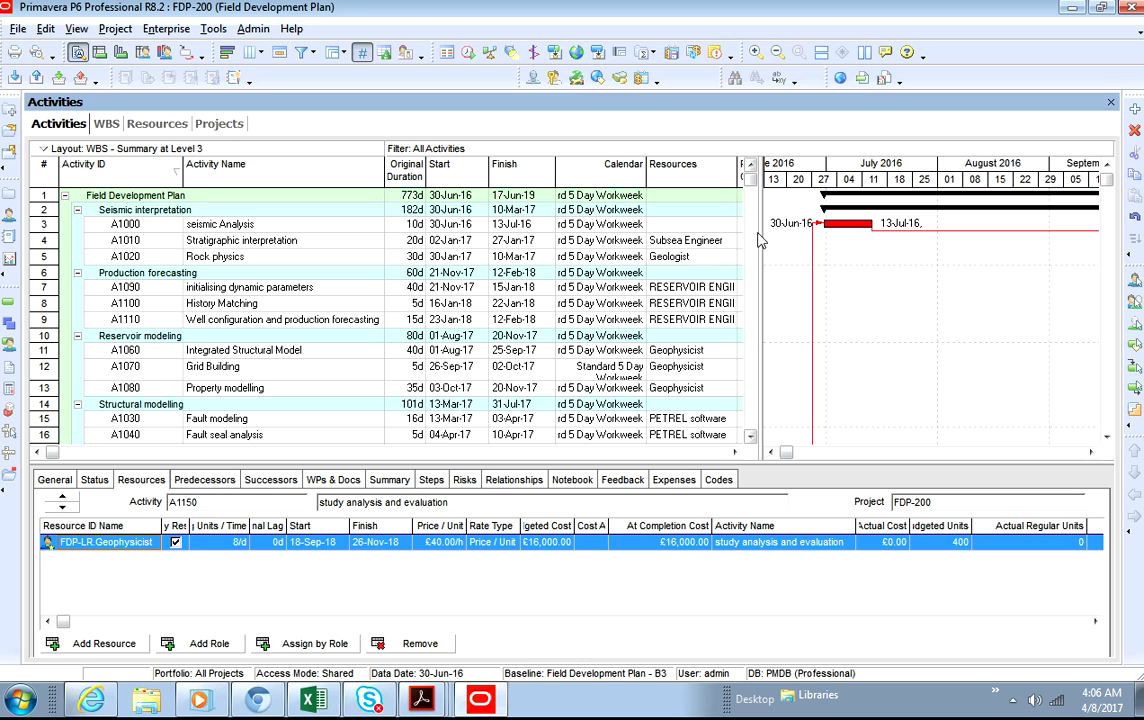
drag(758, 238, 772, 234)
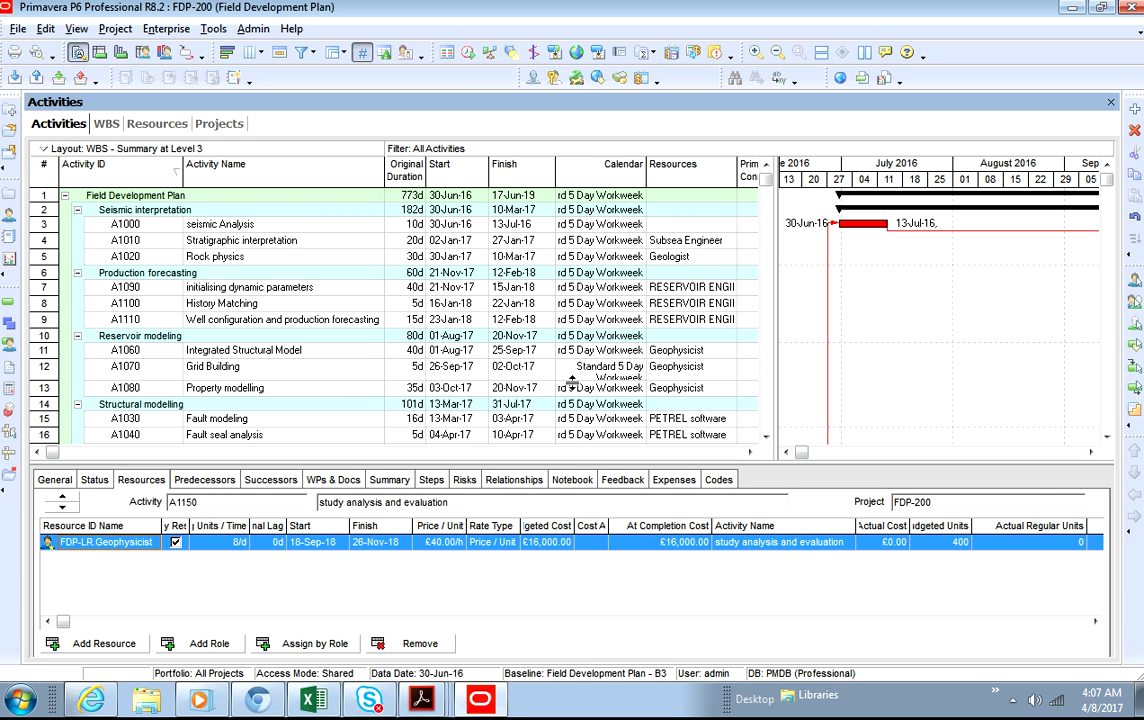
mouse_move(587, 385)
mouse_down()
mouse_move(585, 396)
mouse_move(590, 383)
mouse_up()
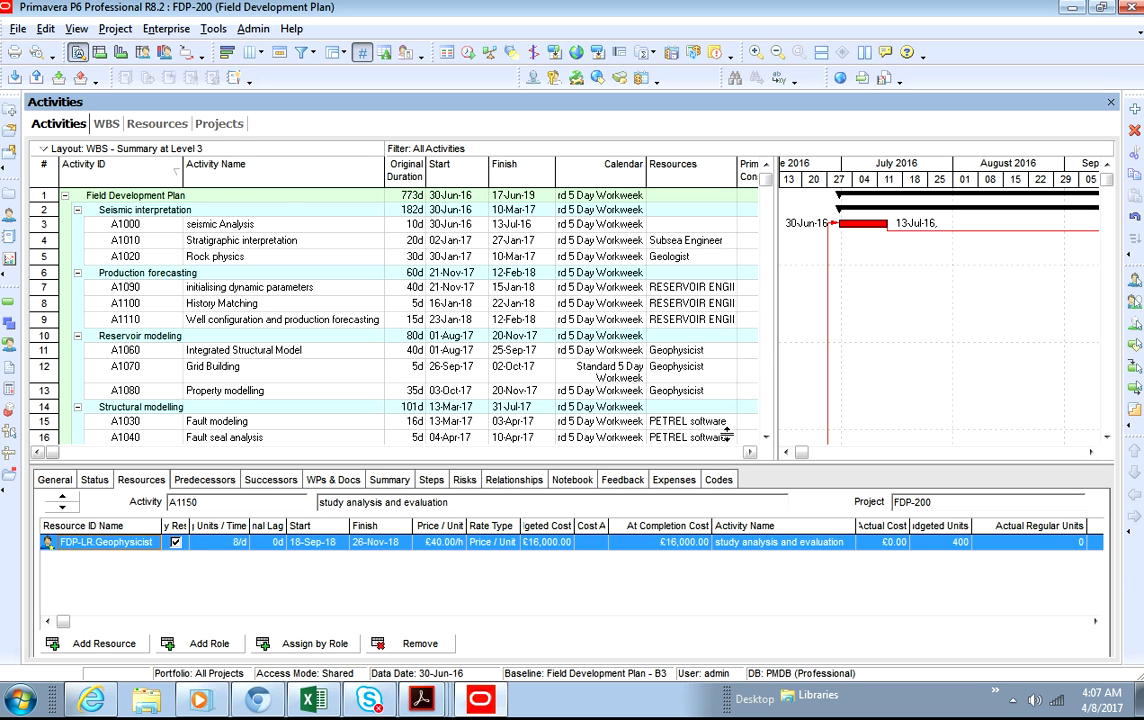
- Adjust the widths of the Budgeted Units, Actual Regular Units and Budgeted Cost columns in activity A1150's resource assignments
drag(767, 183, 756, 426)
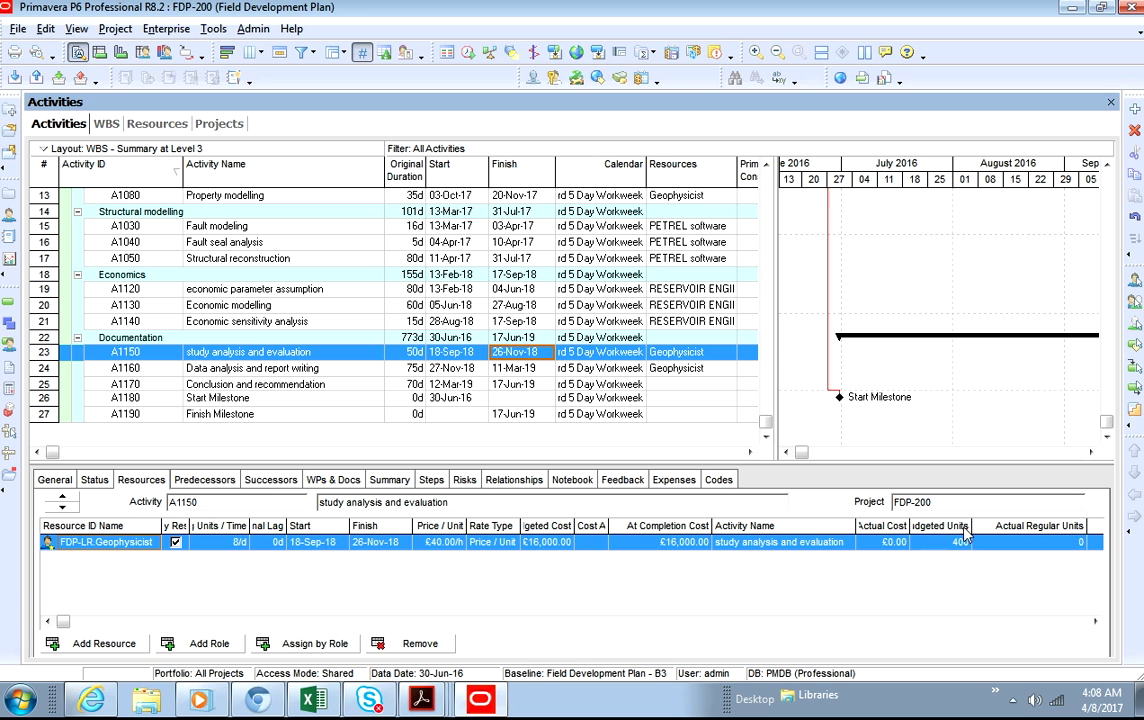
drag(1003, 525, 1003, 526)
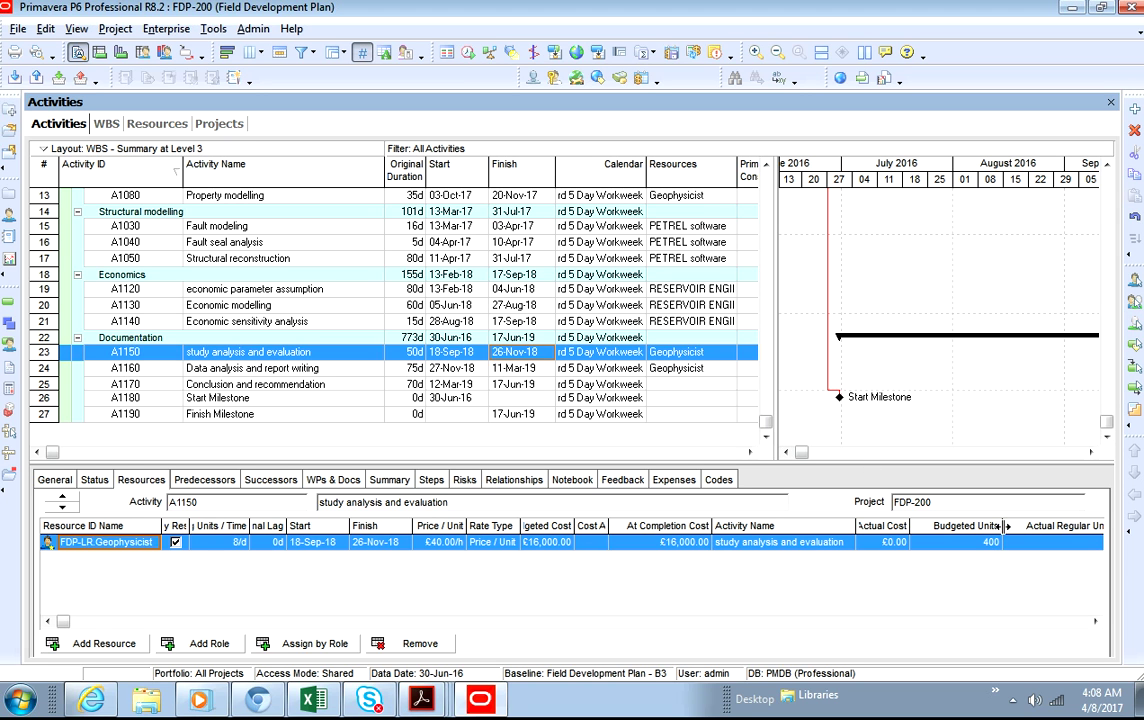
drag(1002, 526, 978, 526)
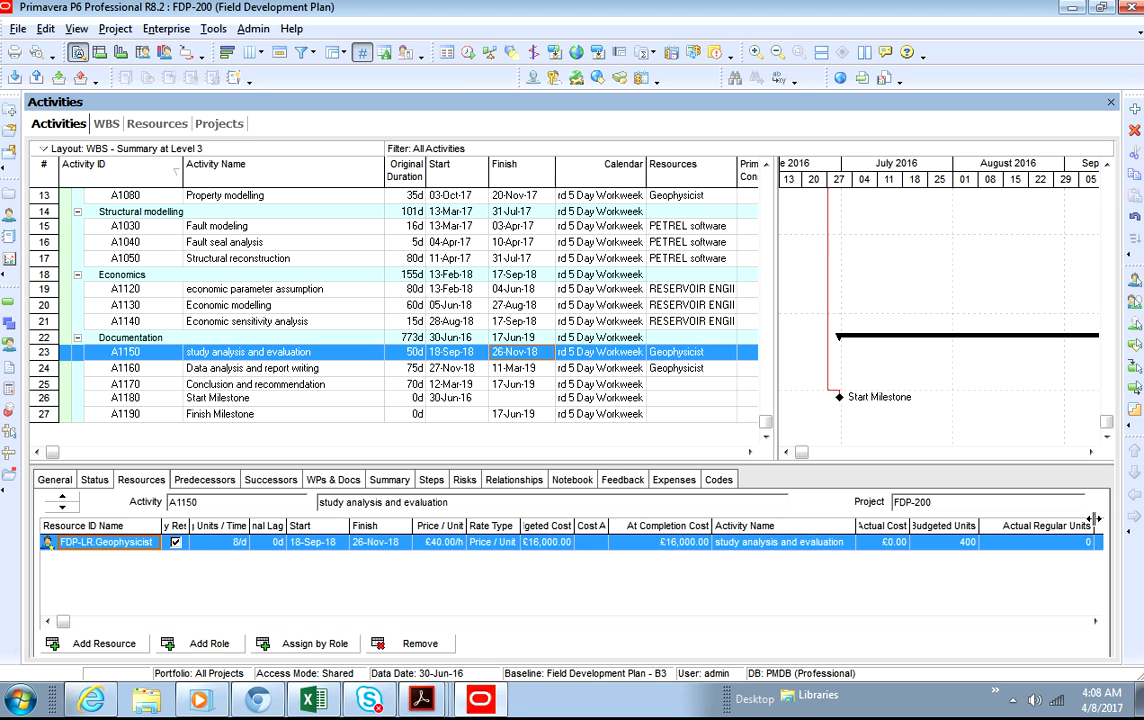
drag(1094, 519, 1077, 526)
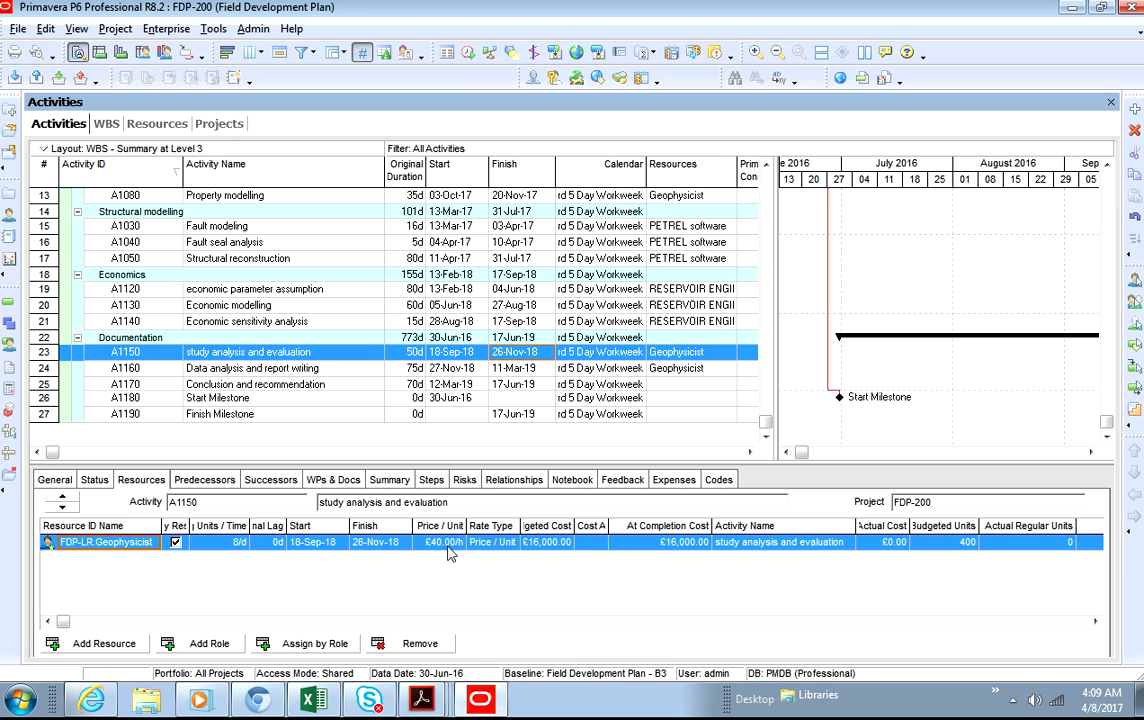
click(246, 547)
drag(576, 525, 590, 525)
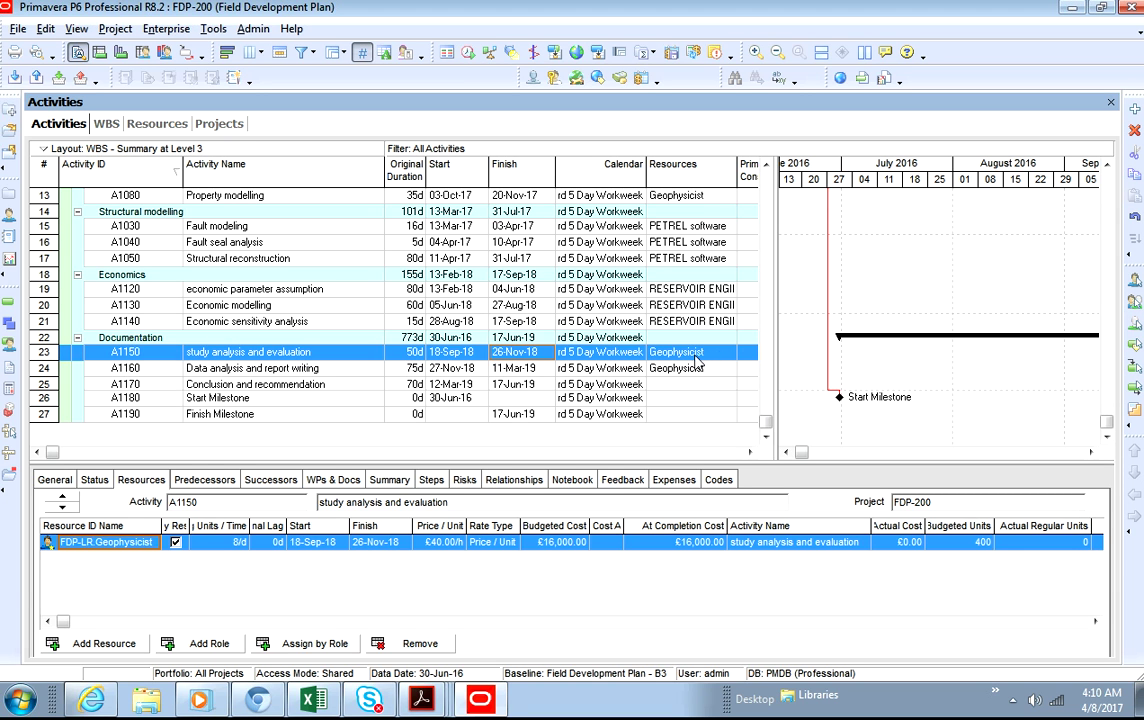
- Browse the resources that can be assigned to activity A1150, down to the material resource Covers : GRP
click(127, 637)
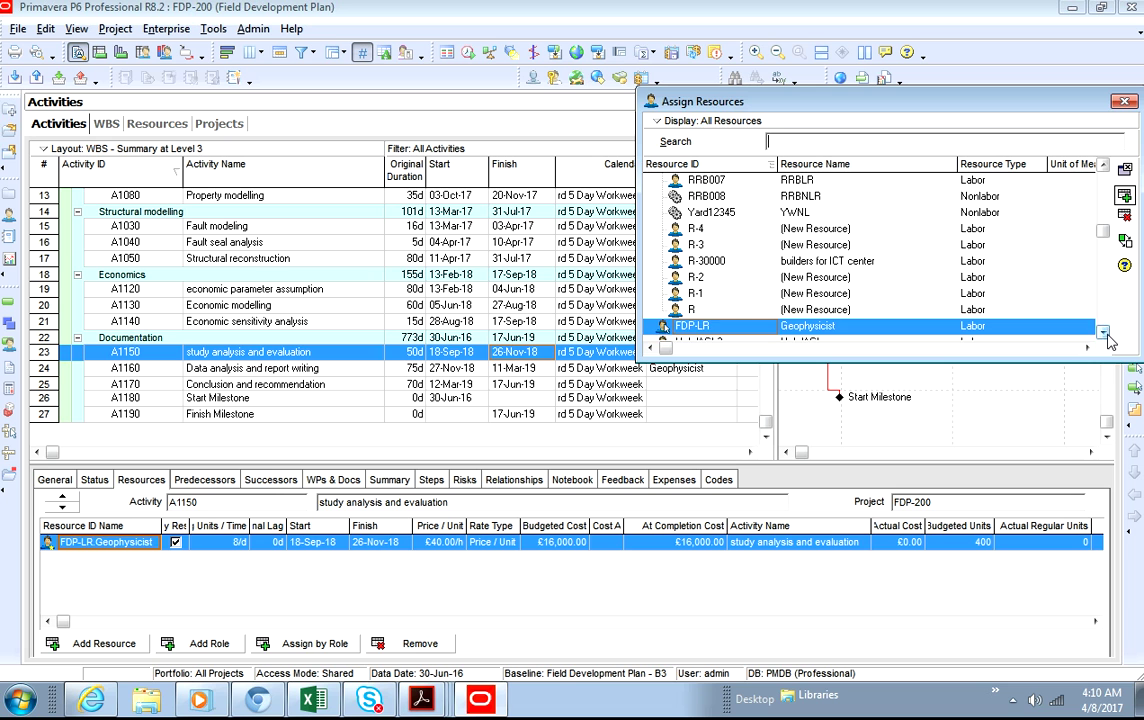
click(1103, 332)
click(1103, 332)
click(1103, 332)
click(1103, 332)
click(1103, 332)
click(1103, 332)
click(1103, 332)
click(1103, 332)
click(1103, 332)
click(1103, 332)
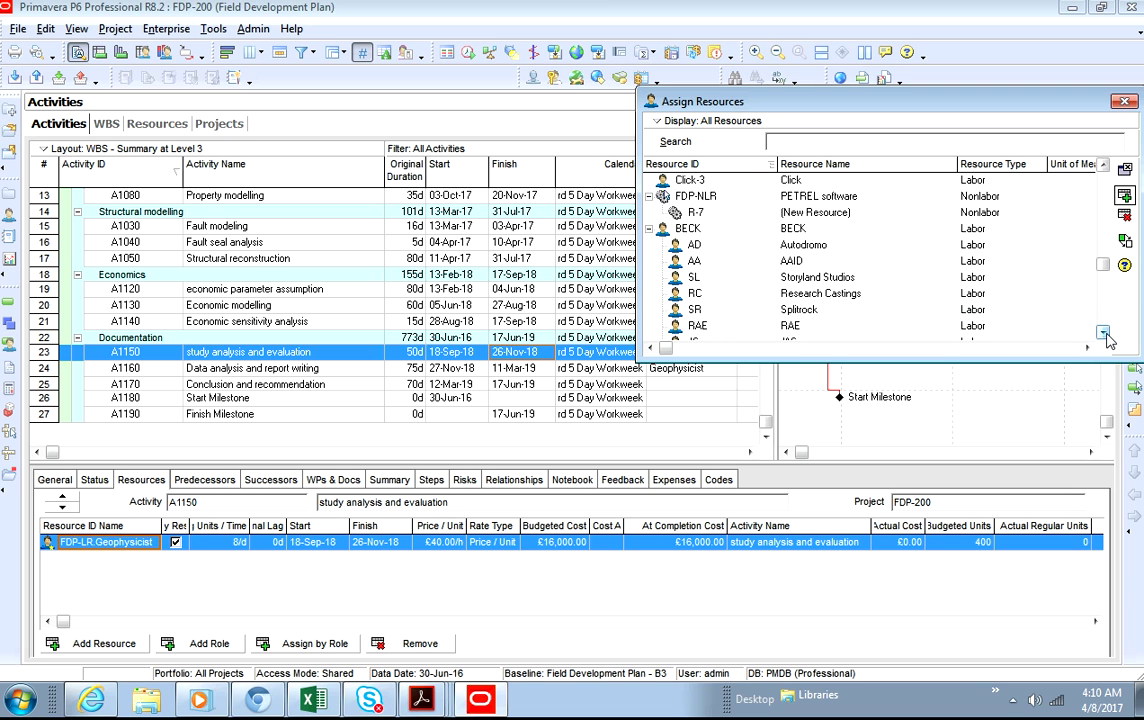
click(1103, 332)
click(1103, 332)
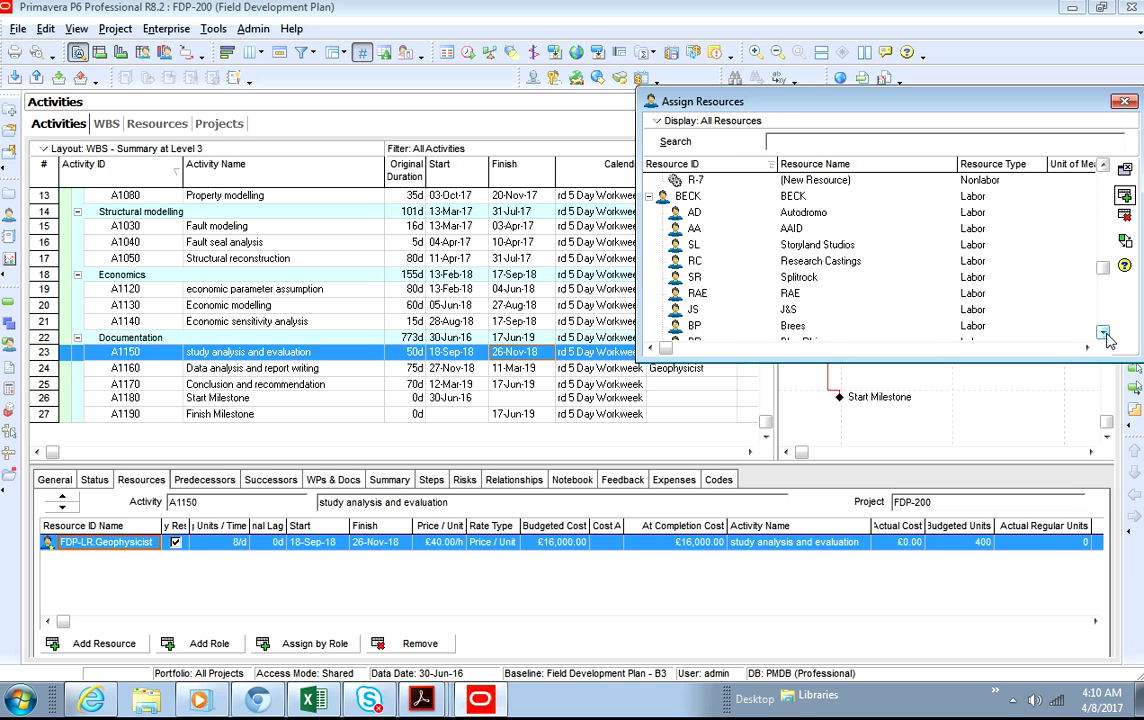
drag(1101, 266, 1110, 308)
click(818, 262)
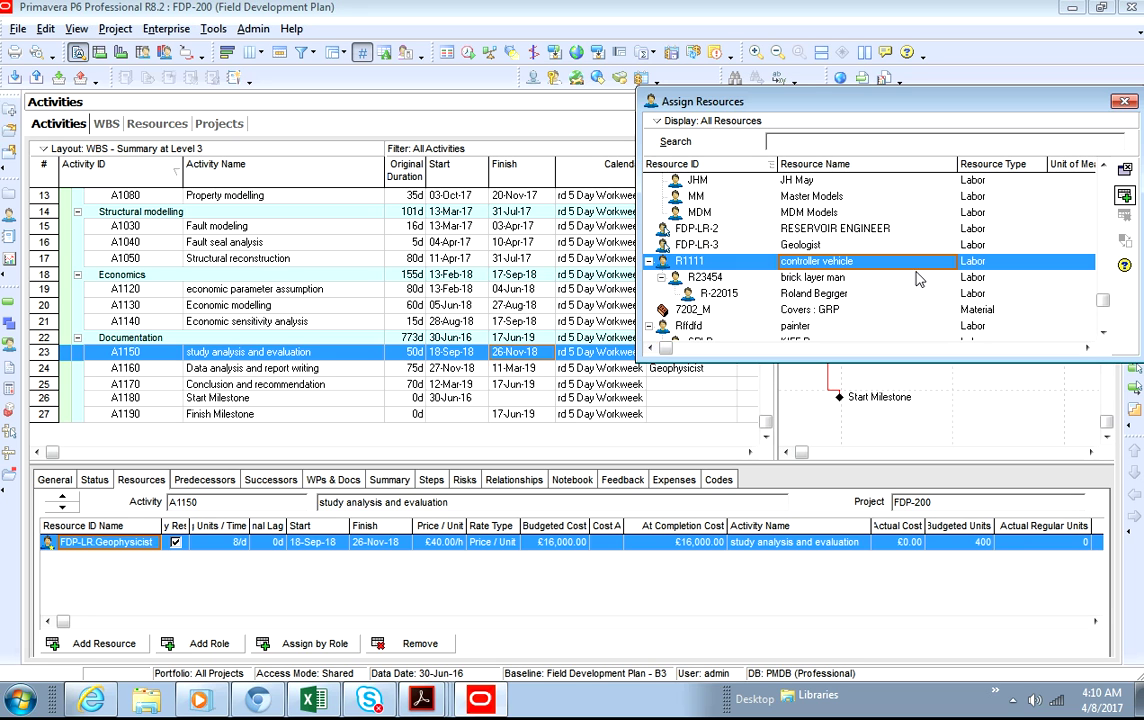
click(815, 313)
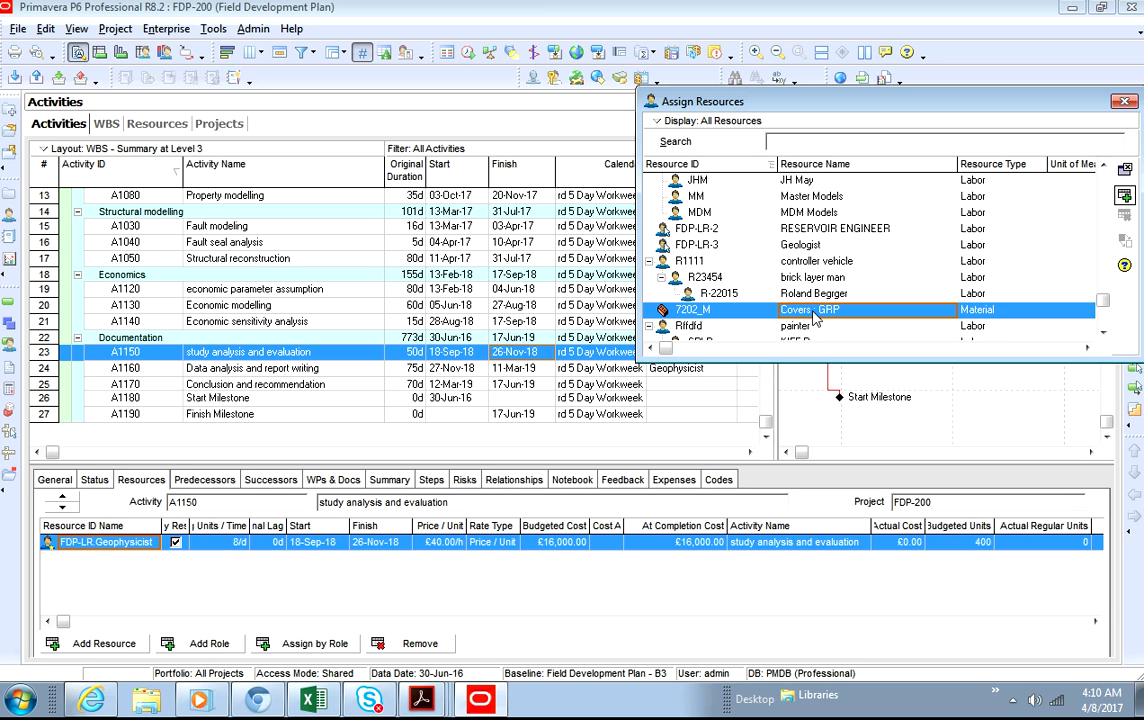
- Assign the nonlabor resource SIGNATURE DEVICE (SGNLR) to activity A1150, study analysis and evaluation
click(1103, 333)
click(1103, 333)
click(1103, 333)
click(1103, 333)
click(1103, 333)
click(1103, 333)
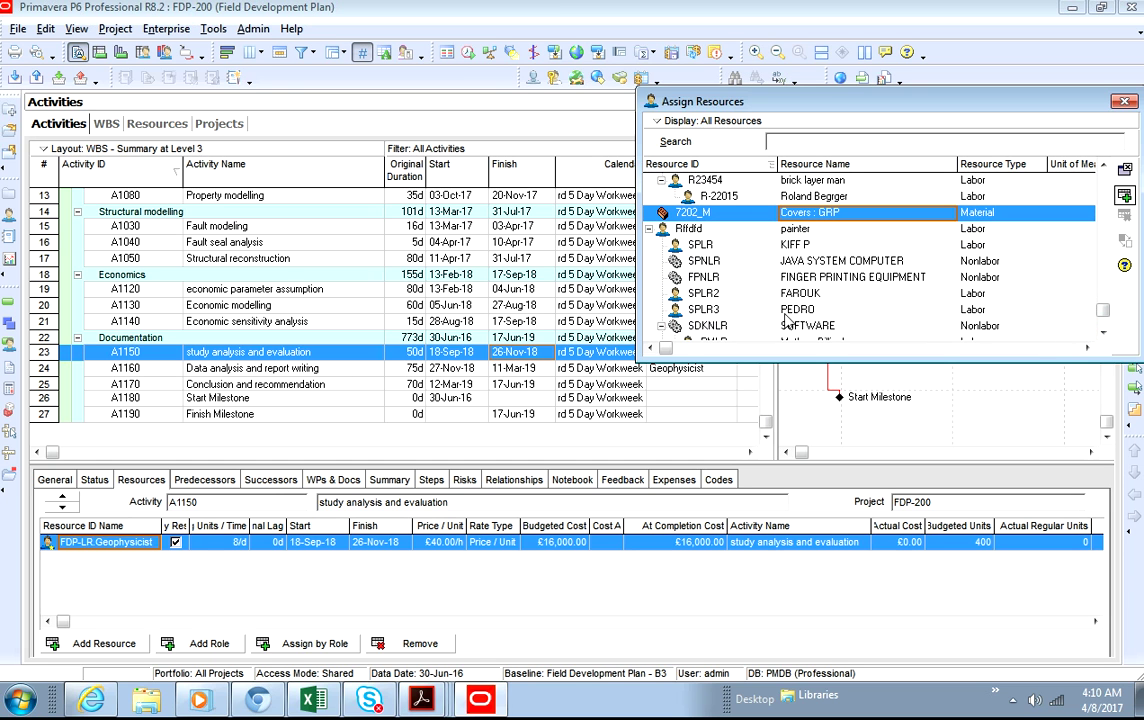
scroll(800, 313, down, 1)
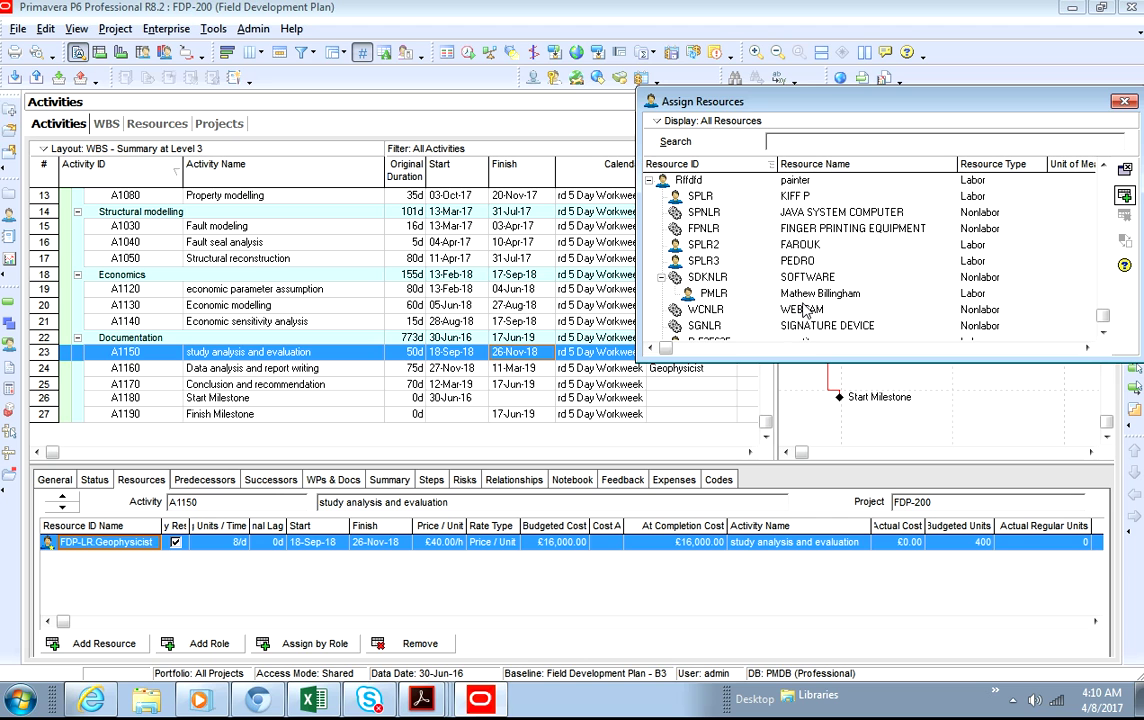
scroll(805, 312, down, 1)
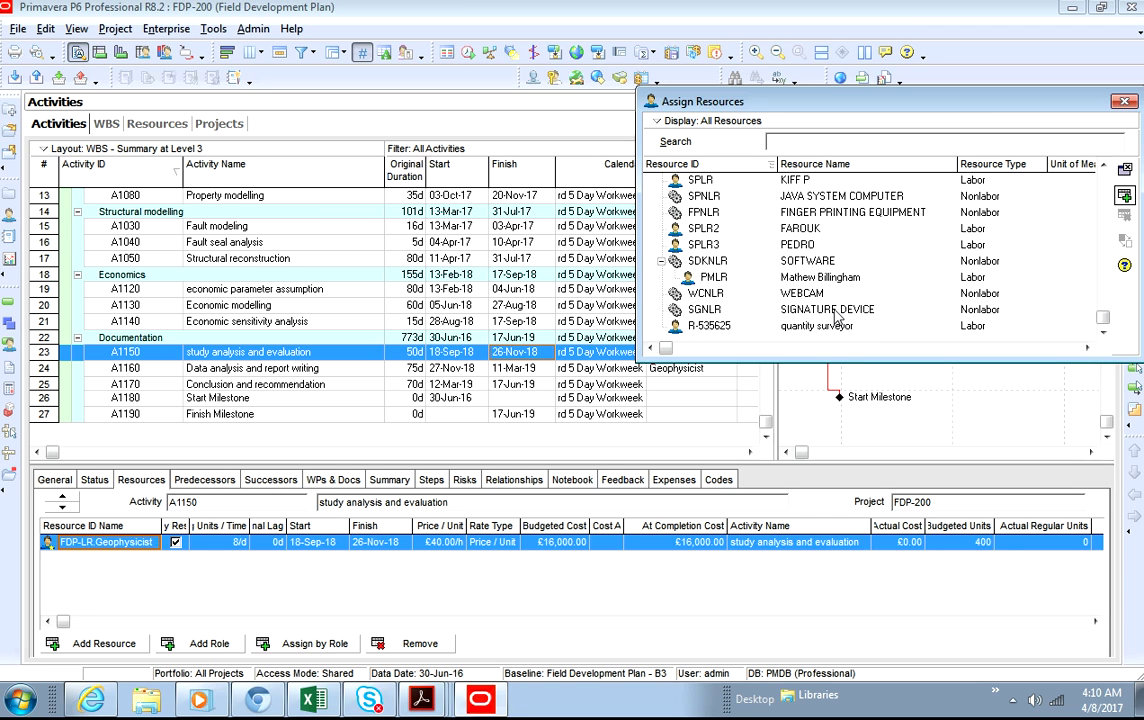
click(834, 312)
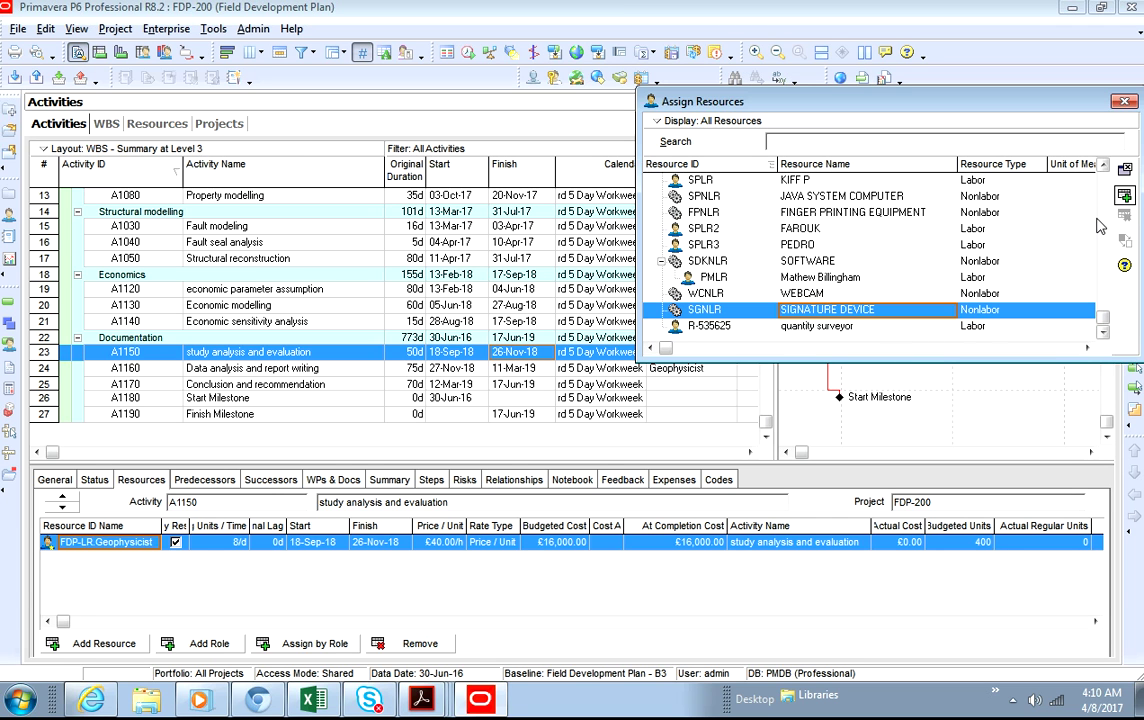
click(104, 643)
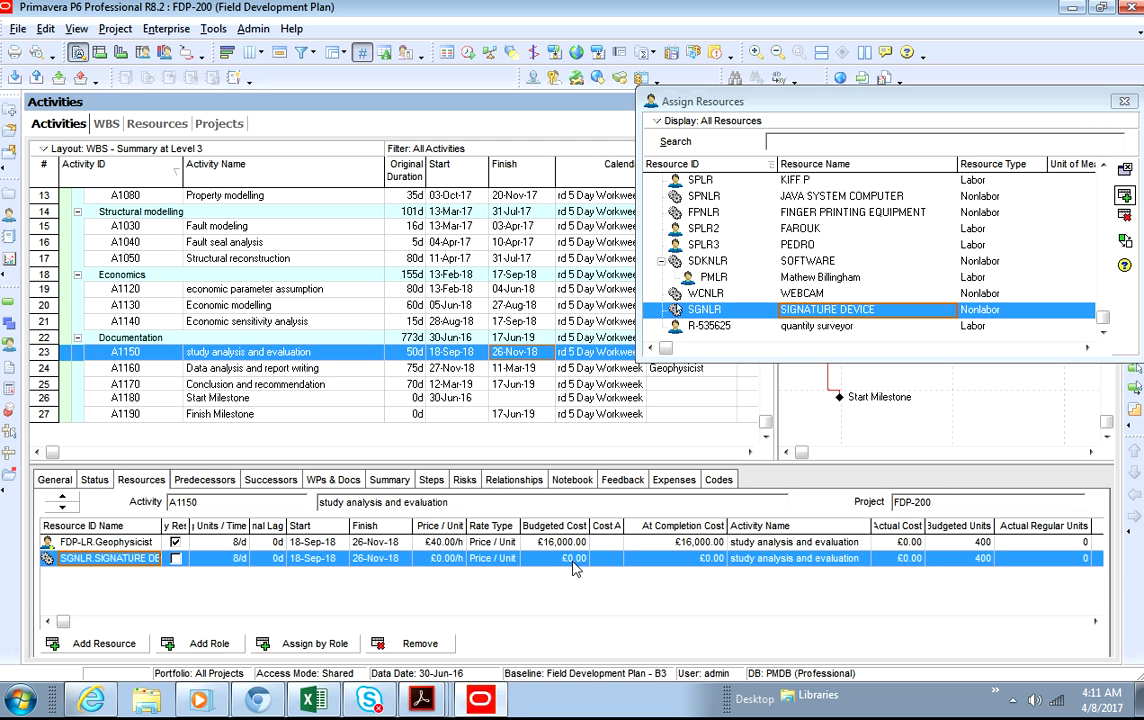
- Remove the SIGNATURE DEVICE assignment from activity A1150 and reset the activity's nonlabor units to zero
click(446, 560)
right_click(502, 567)
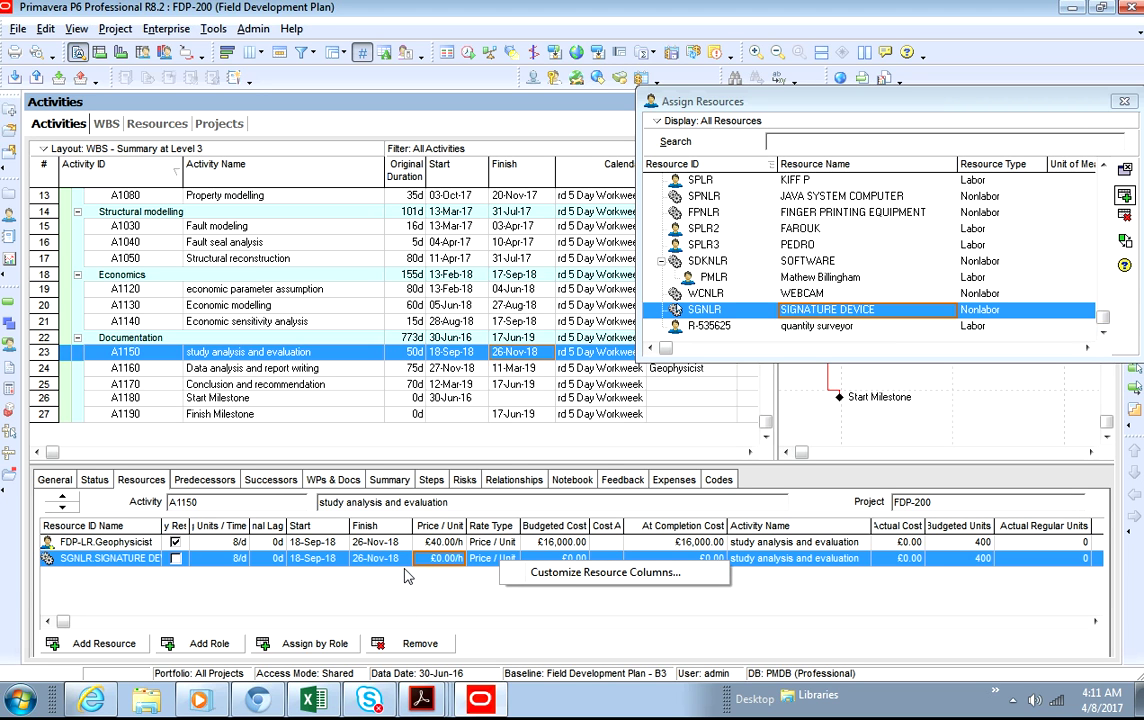
click(418, 646)
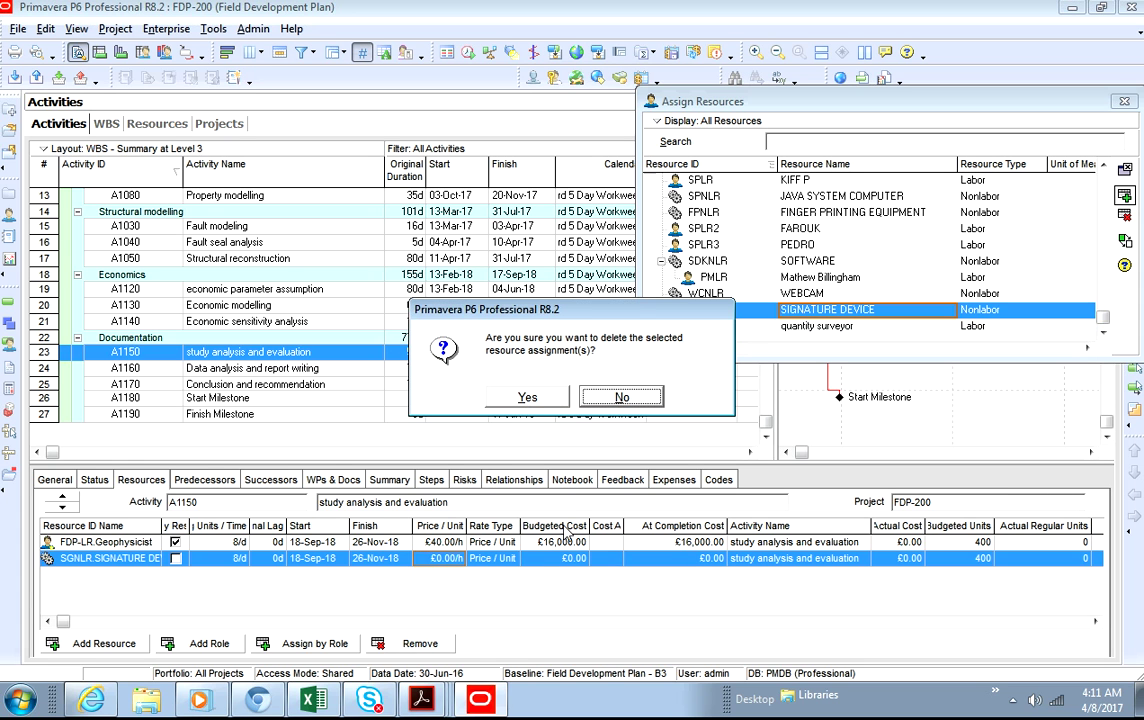
click(528, 399)
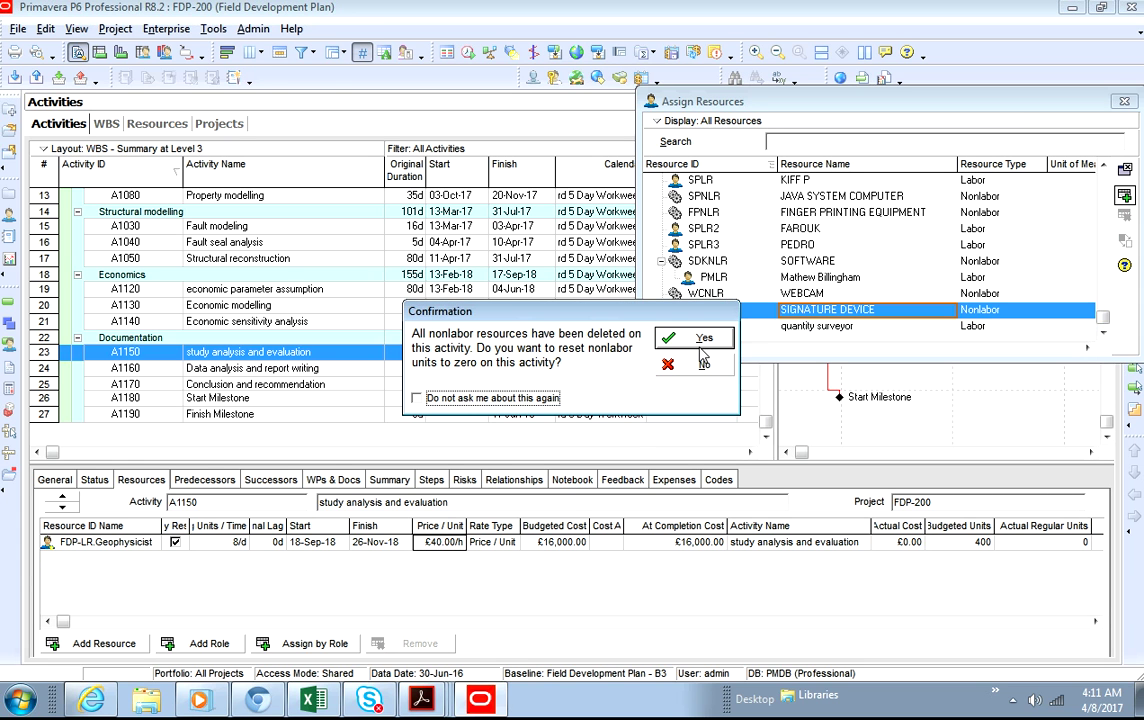
click(703, 341)
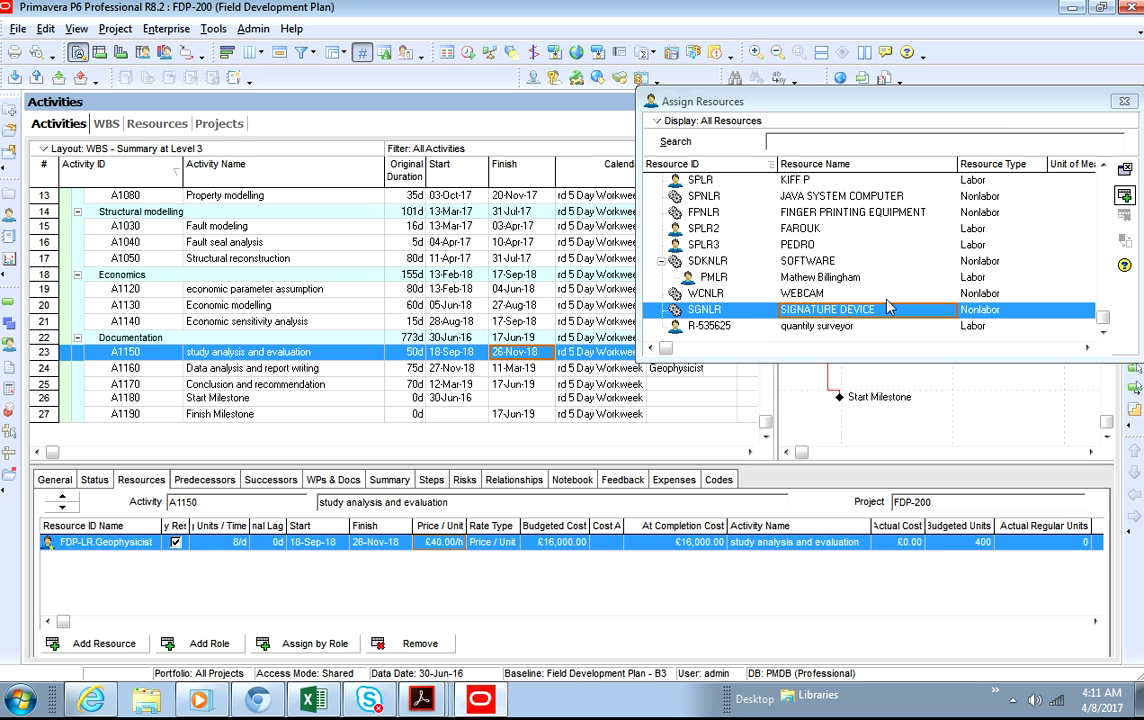
drag(1068, 107, 823, 255)
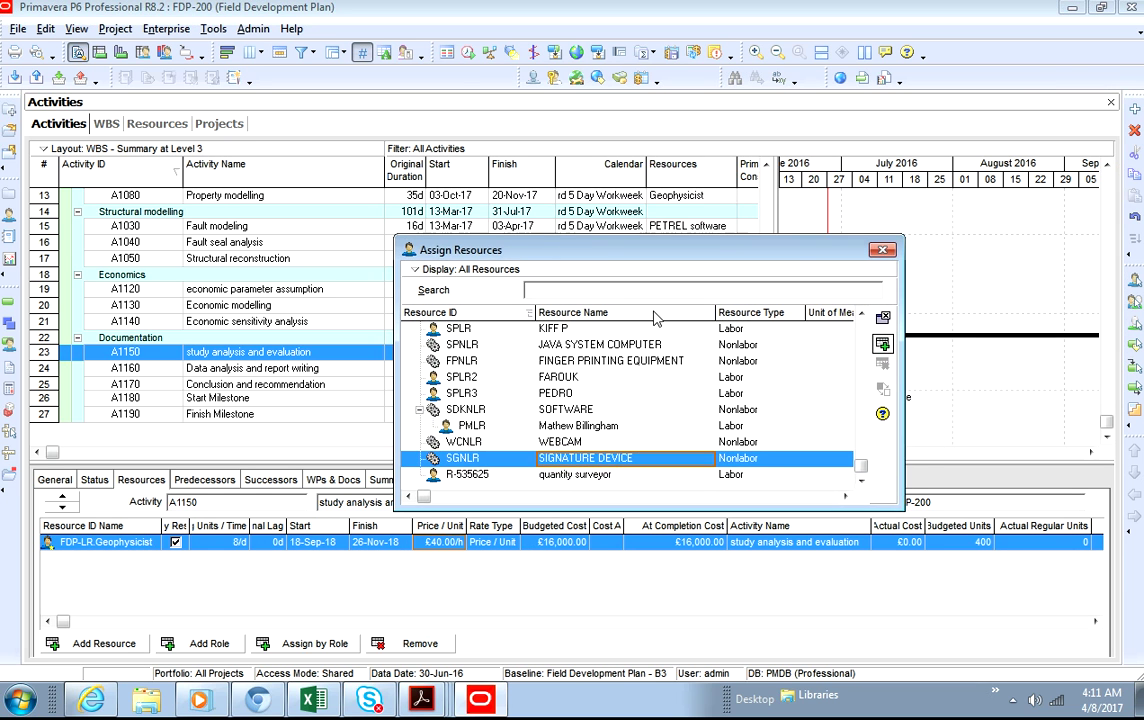
click(883, 318)
- Set the SIGNATURE DEVICE resource's price per unit to £100.00/h for the 01-Jan-16 effective date
click(158, 121)
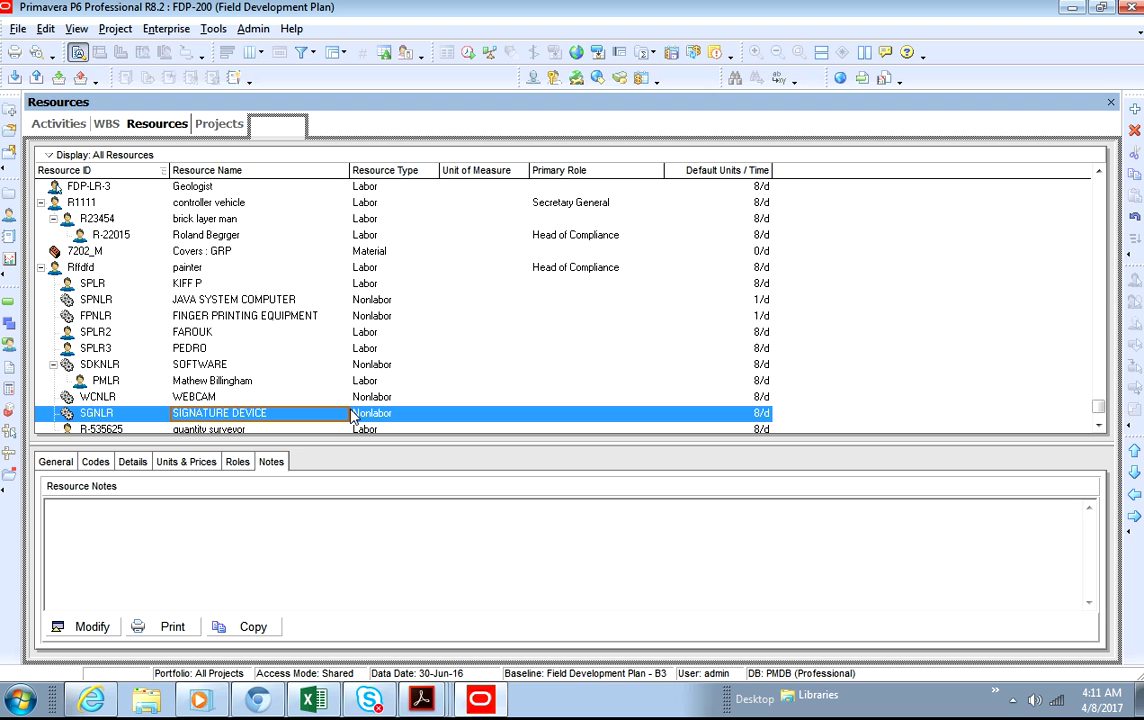
click(64, 462)
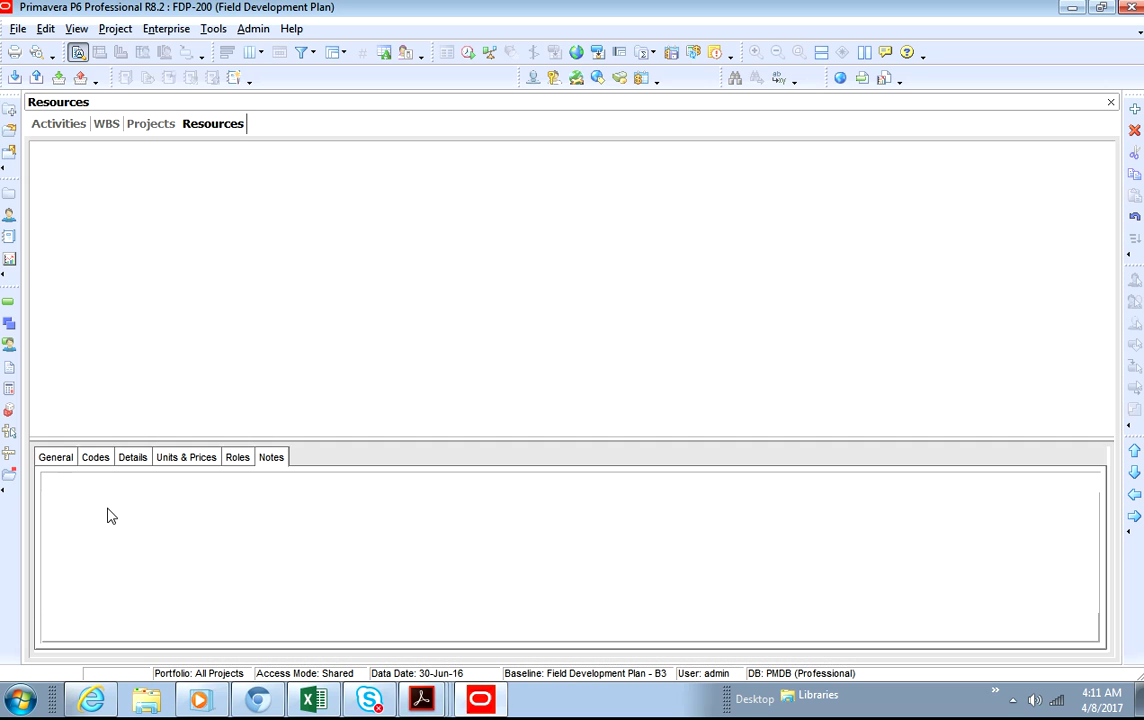
click(95, 458)
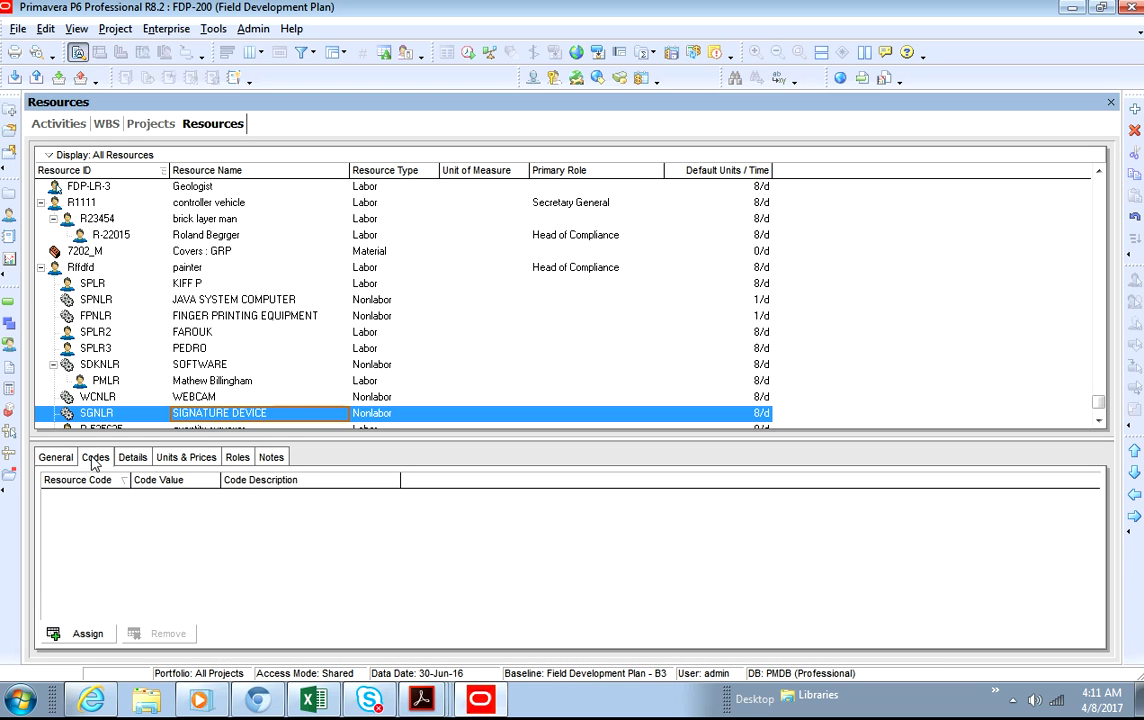
click(133, 457)
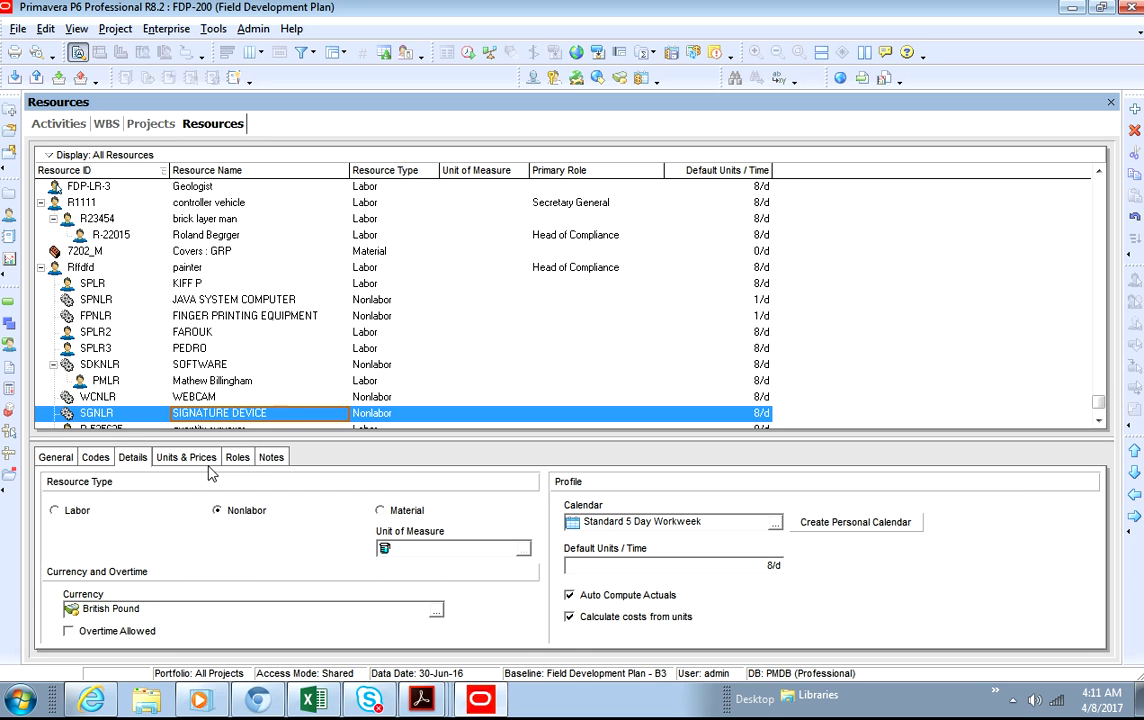
click(186, 459)
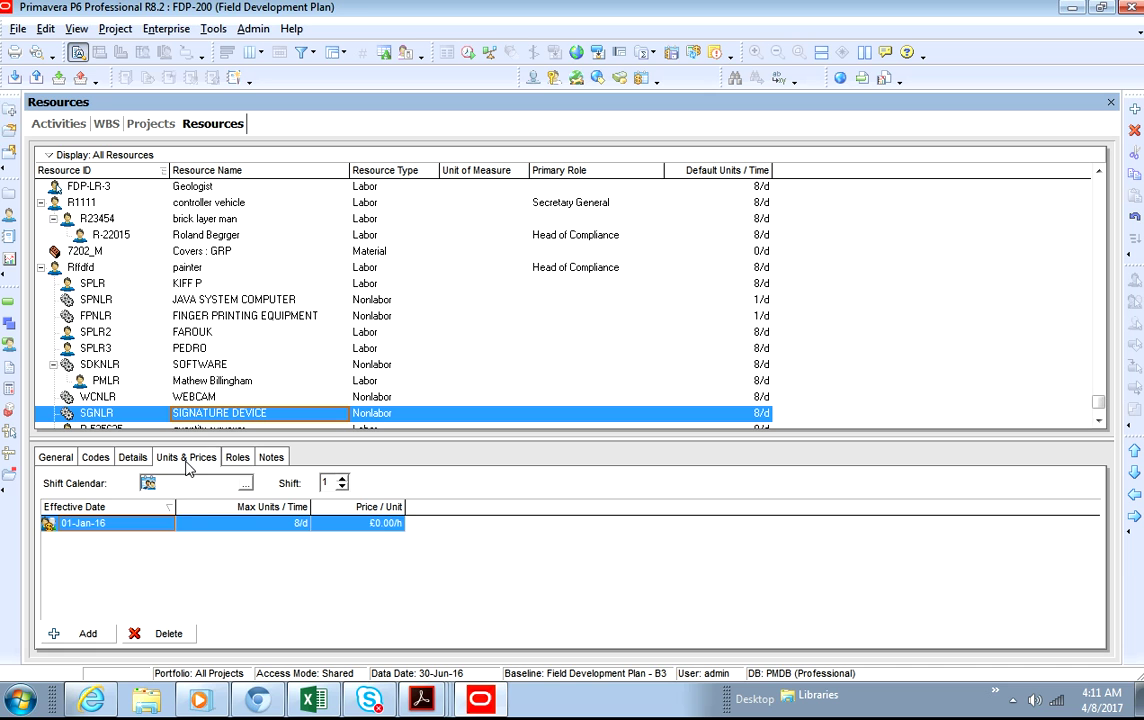
click(385, 524)
click(326, 524)
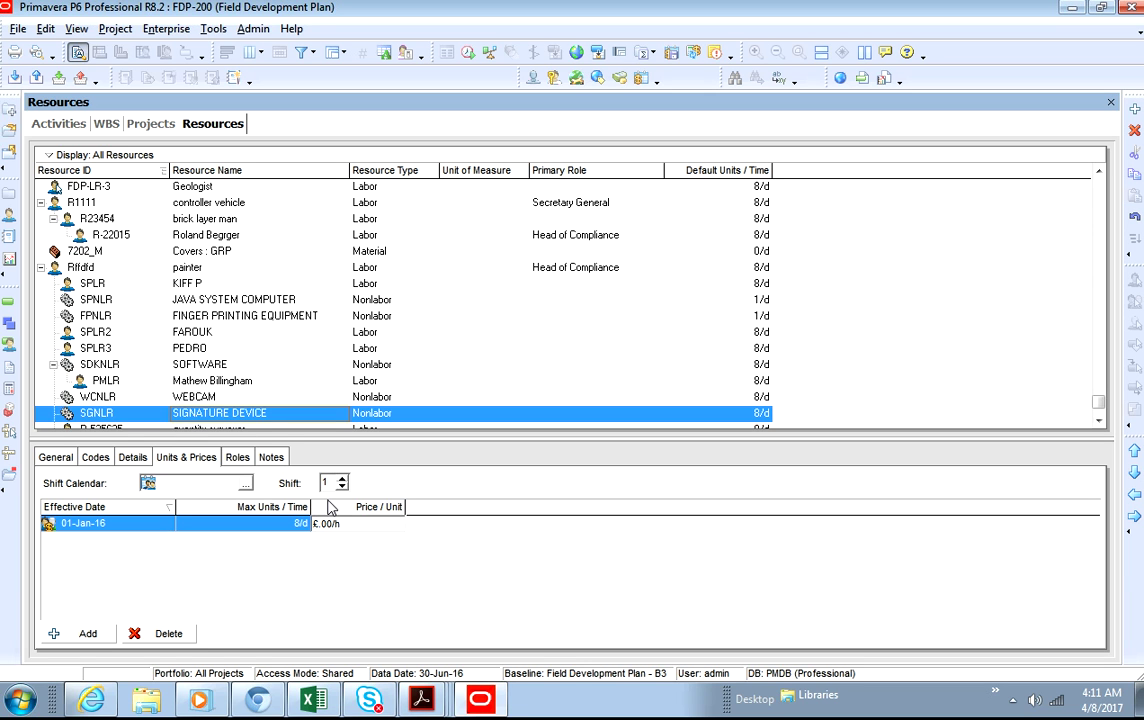
text(100)
click(296, 549)
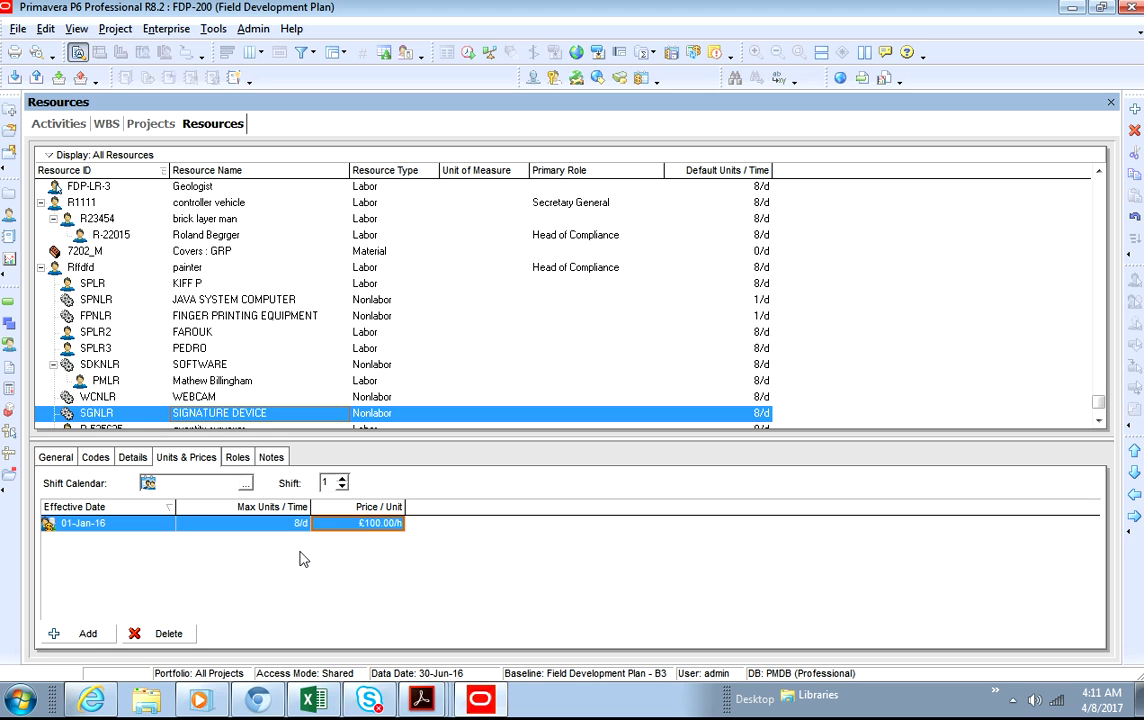
- Add an 08-Apr-17 effective date entry for SIGNATURE DEVICE and set its price per unit to £200.00/h
click(88, 634)
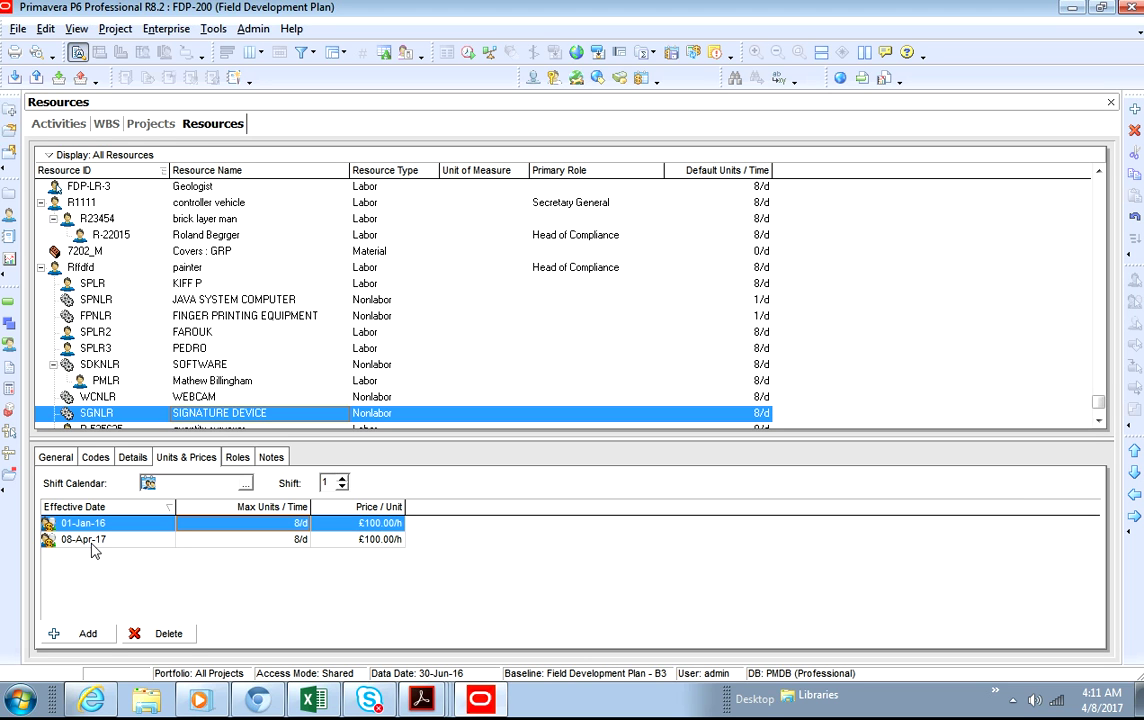
click(375, 544)
click(336, 540)
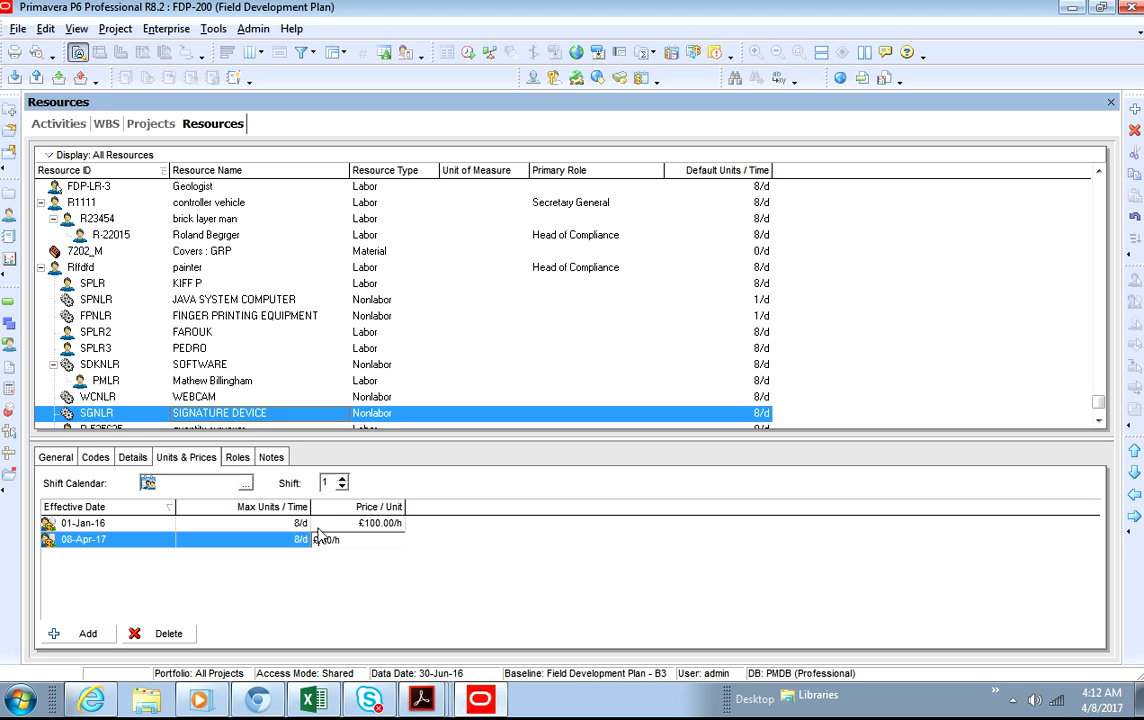
text(20)
click(320, 580)
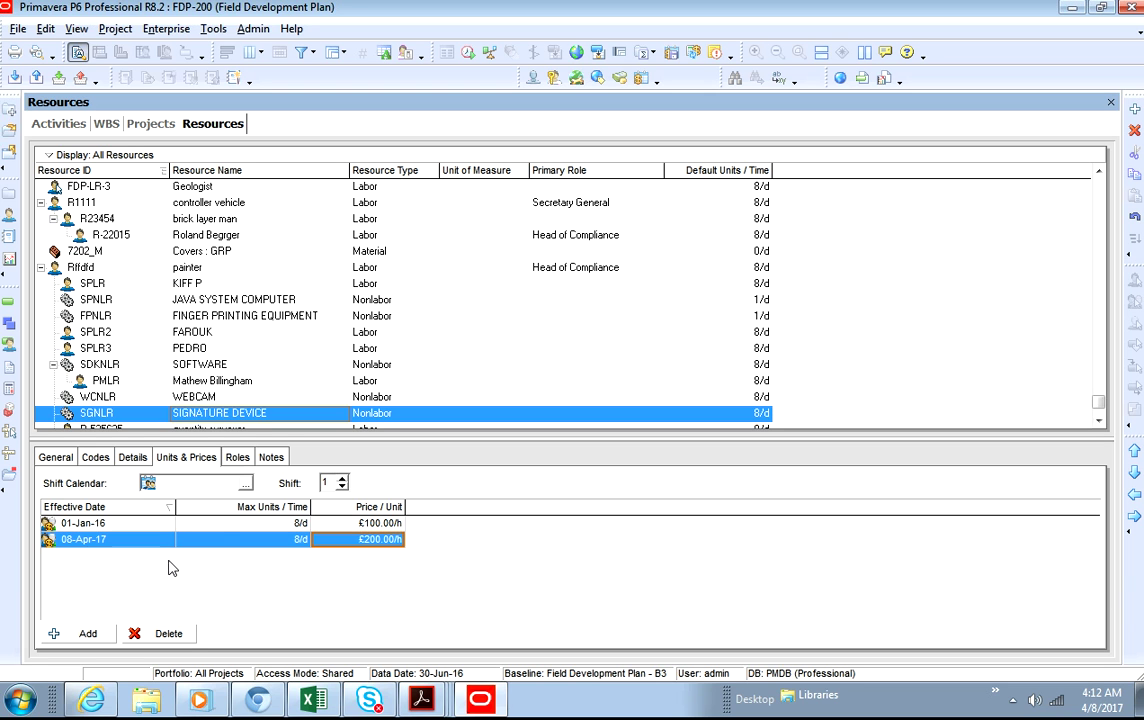
click(238, 458)
click(195, 462)
click(40, 458)
- Assign the nonlabor resource SIGNATURE DEVICE (SGNLR) to activity A1150, study analysis and evaluation
click(60, 122)
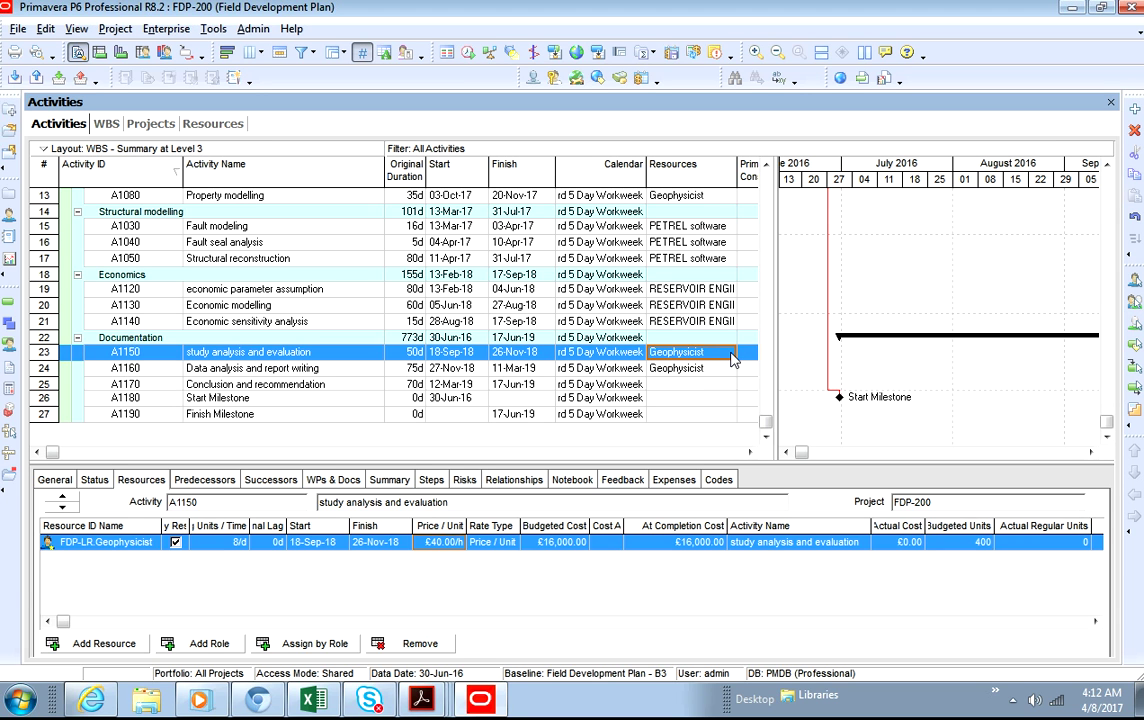
click(104, 644)
click(728, 426)
drag(862, 394, 858, 455)
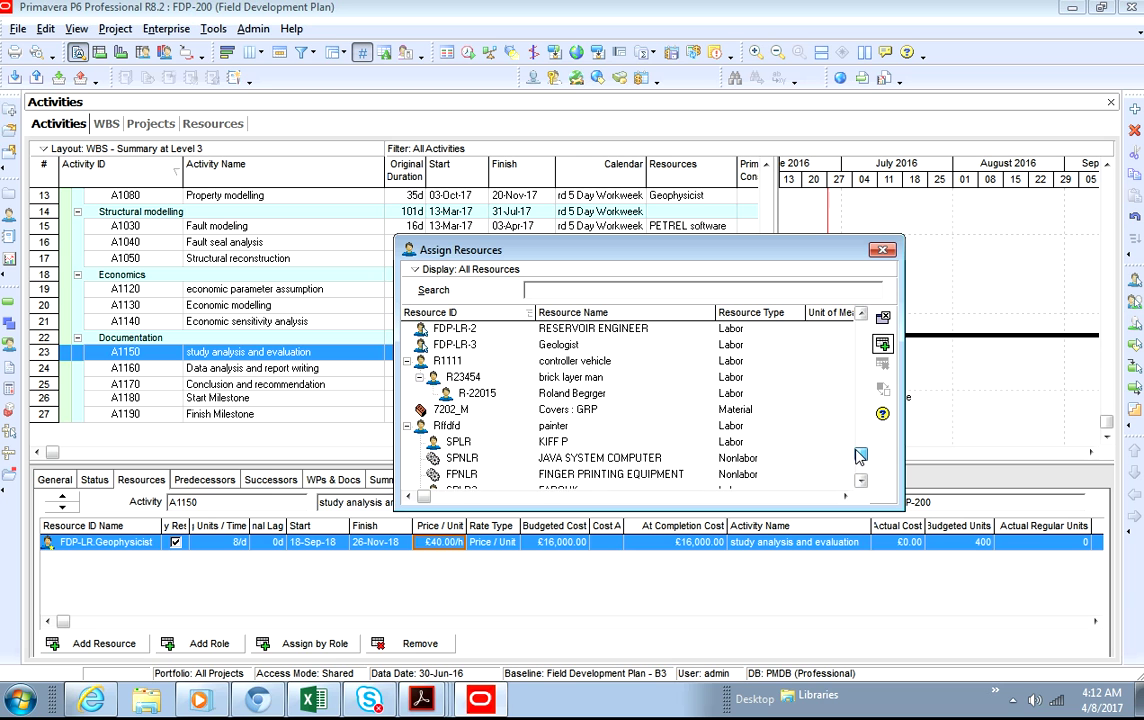
scroll(825, 439, down, 3)
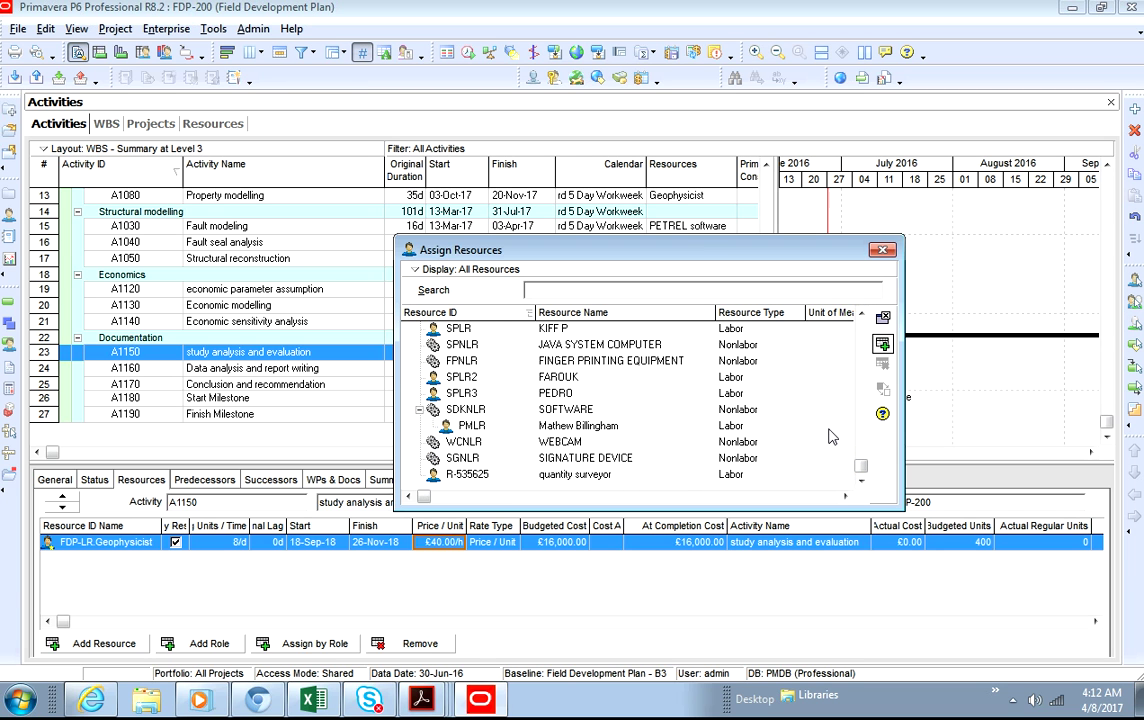
click(829, 428)
click(820, 444)
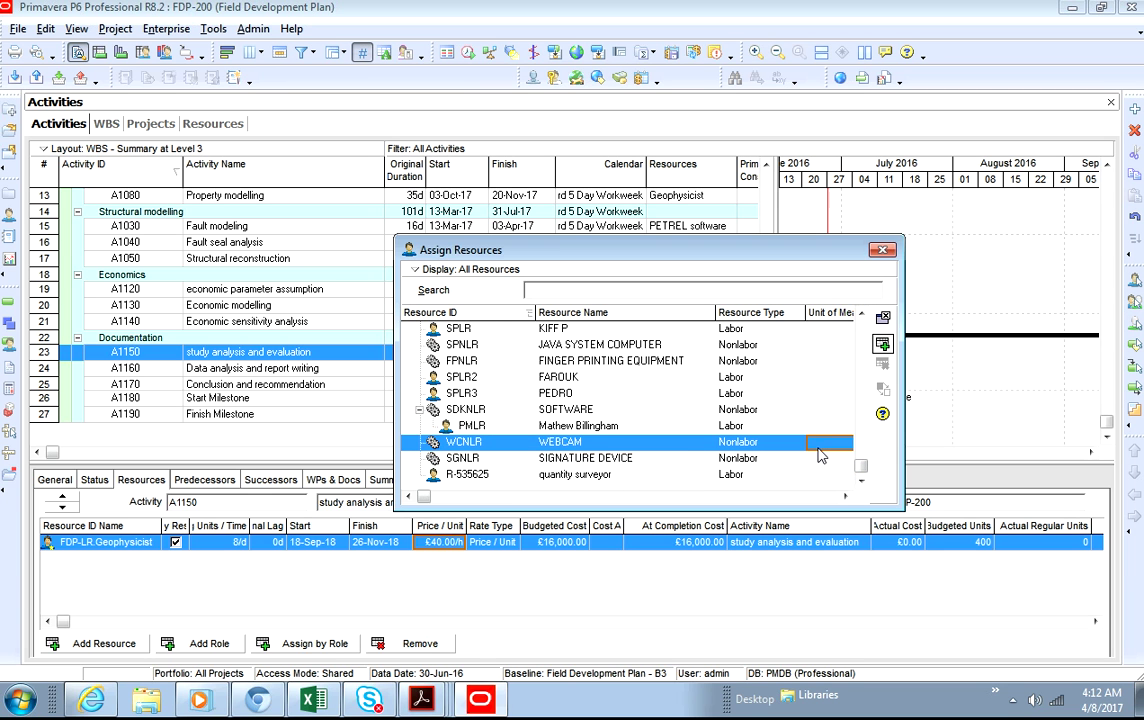
double_click(576, 458)
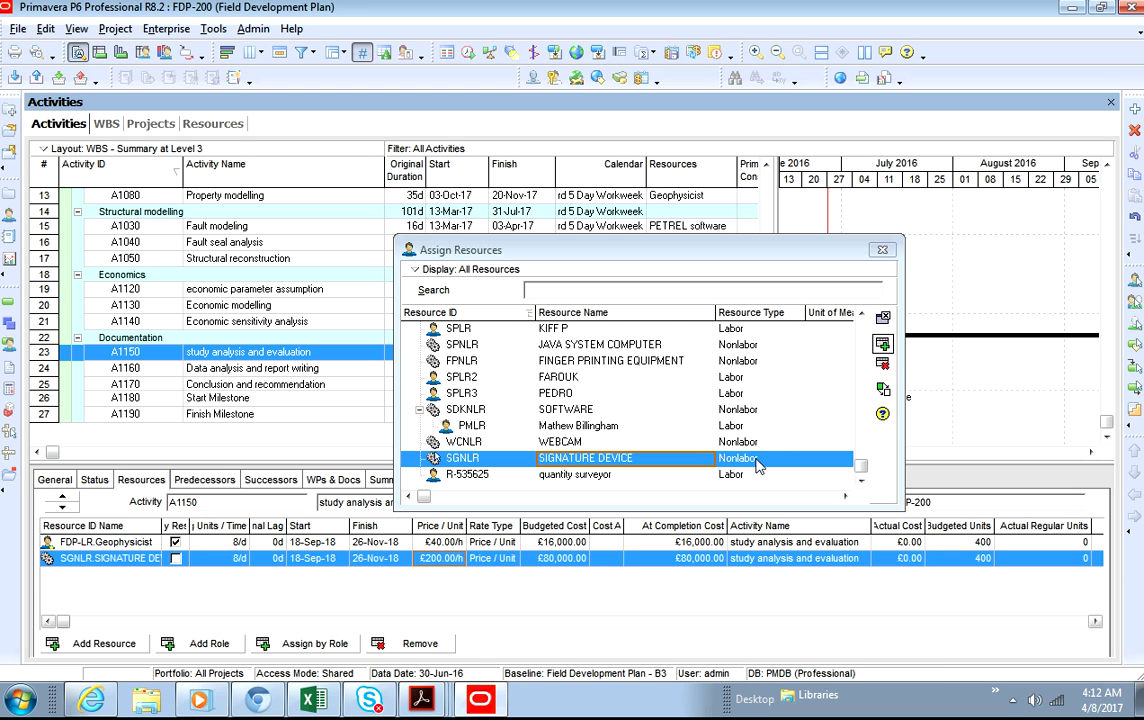
click(883, 317)
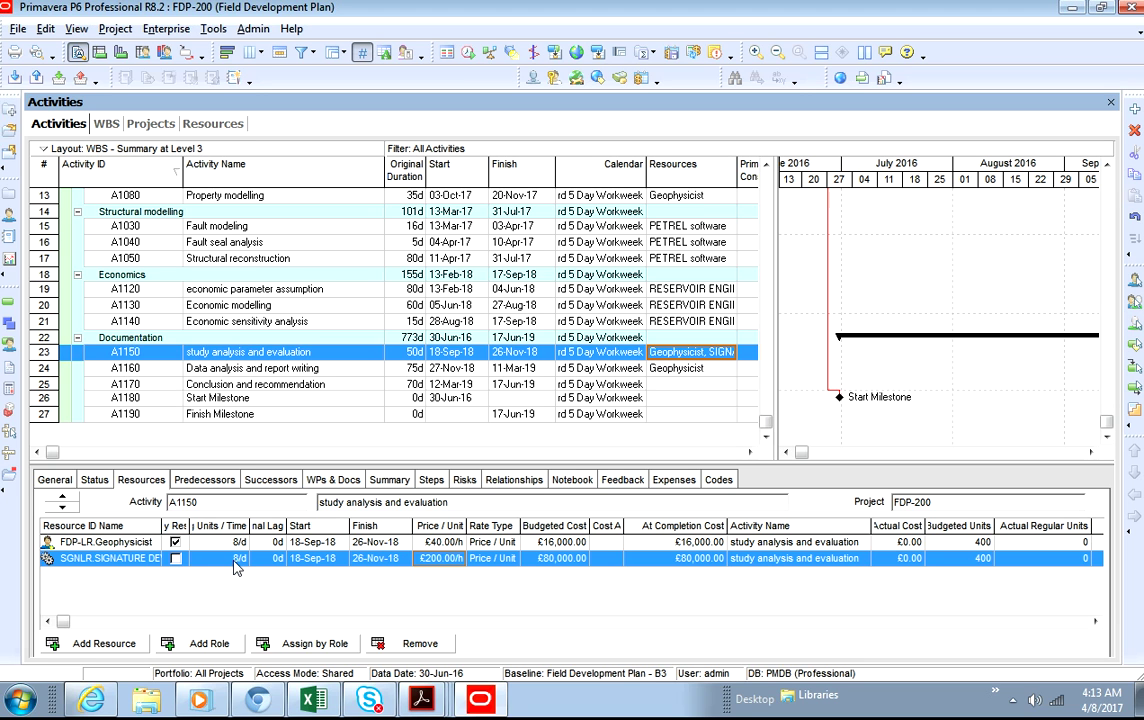
- Resize the Remaining Units / Time column in A1150's resource list and widen the activity table over the Gantt chart
double_click(251, 525)
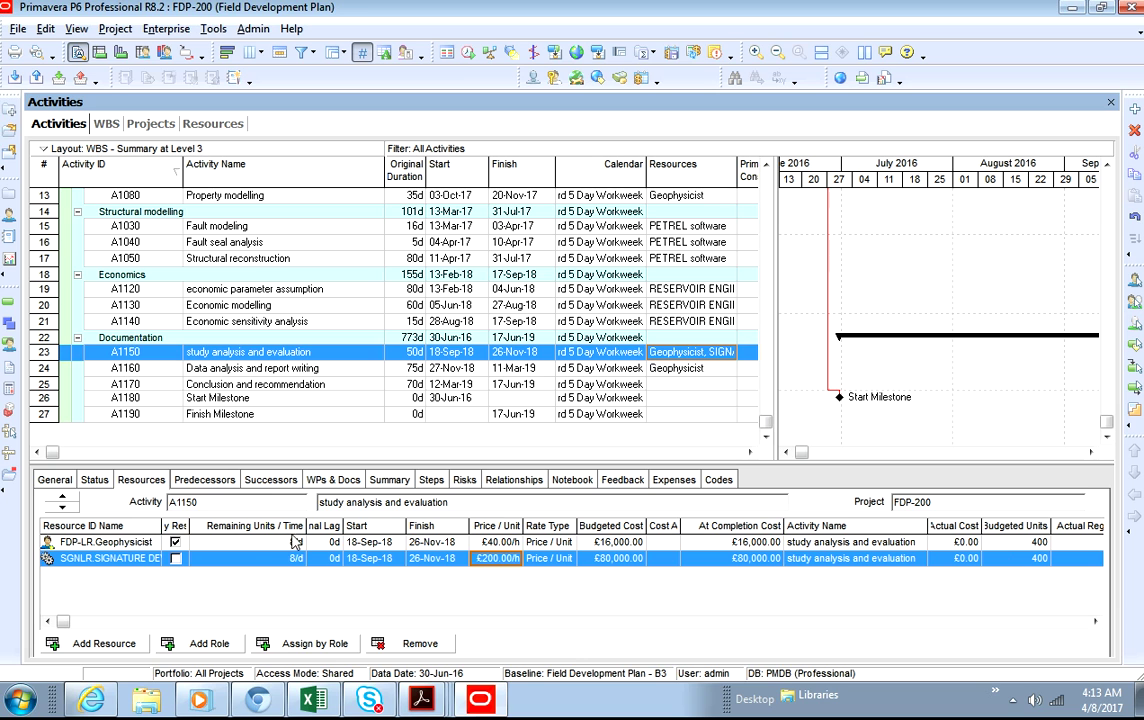
drag(311, 522, 273, 522)
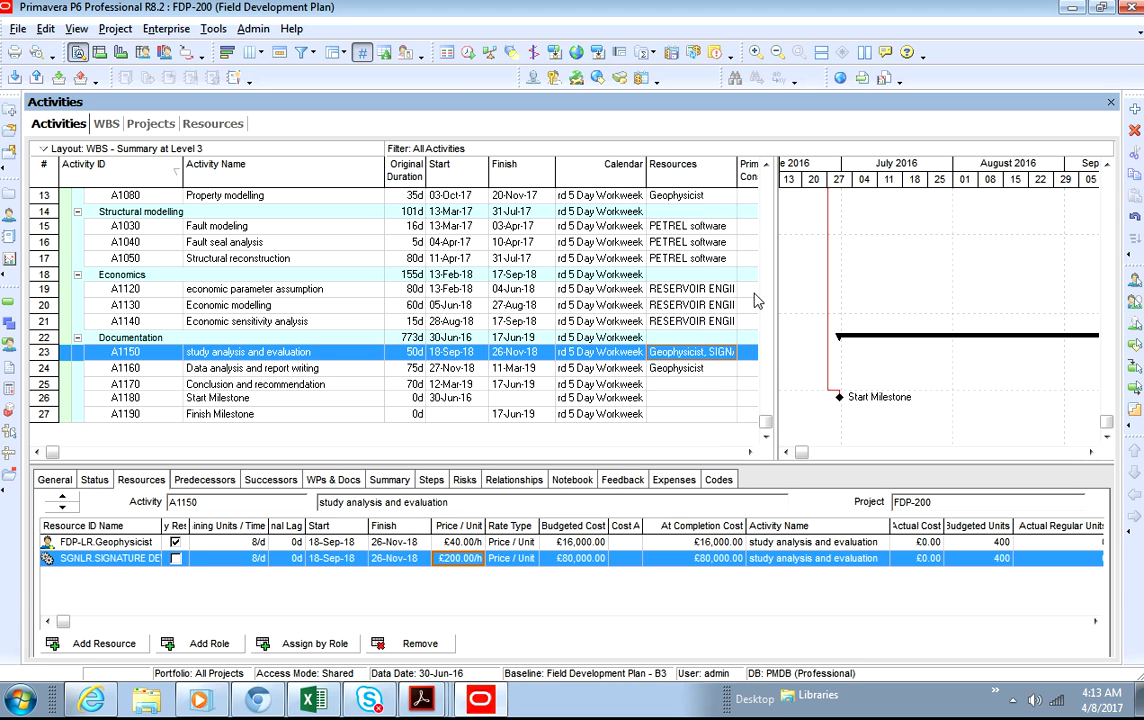
drag(777, 328, 1072, 285)
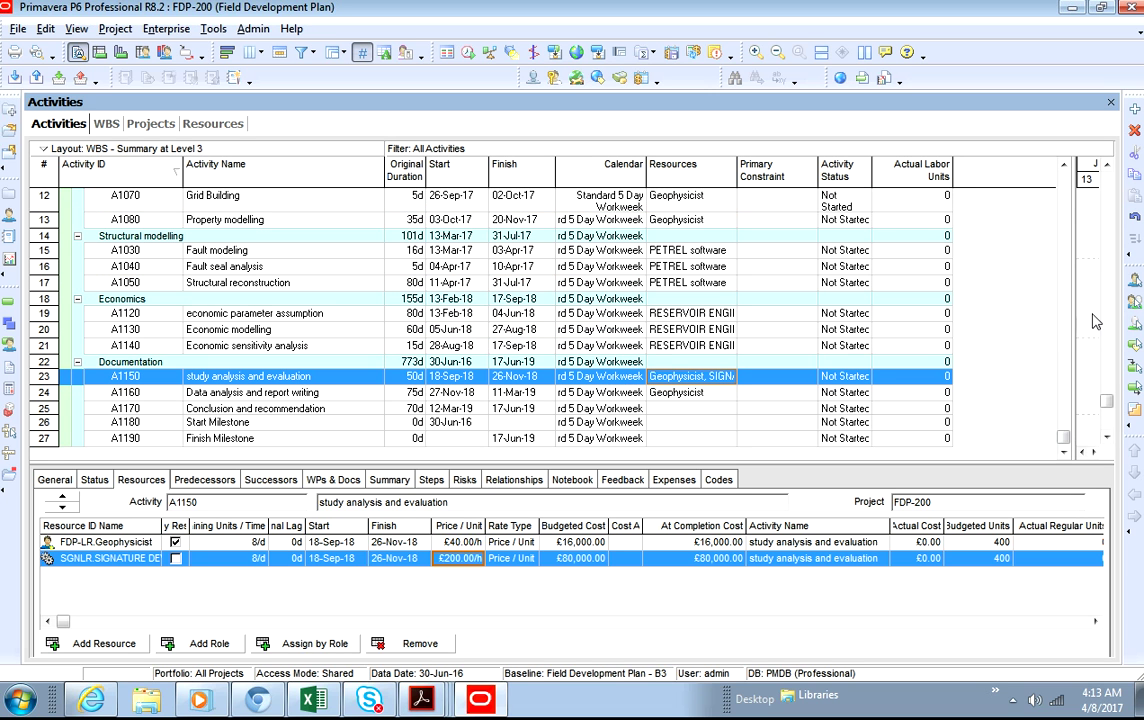
- Open the activity table's column selection and show the available options as a plain list instead of by category
right_click(975, 180)
click(1022, 456)
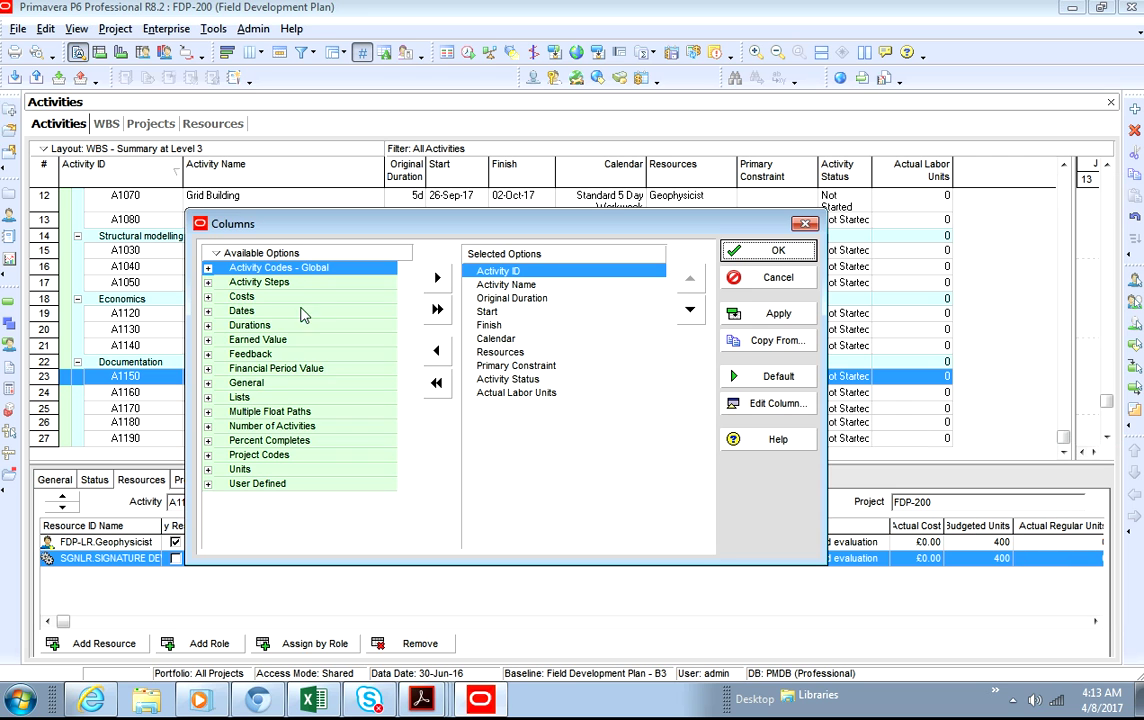
right_click(209, 264)
mouse_move(310, 326)
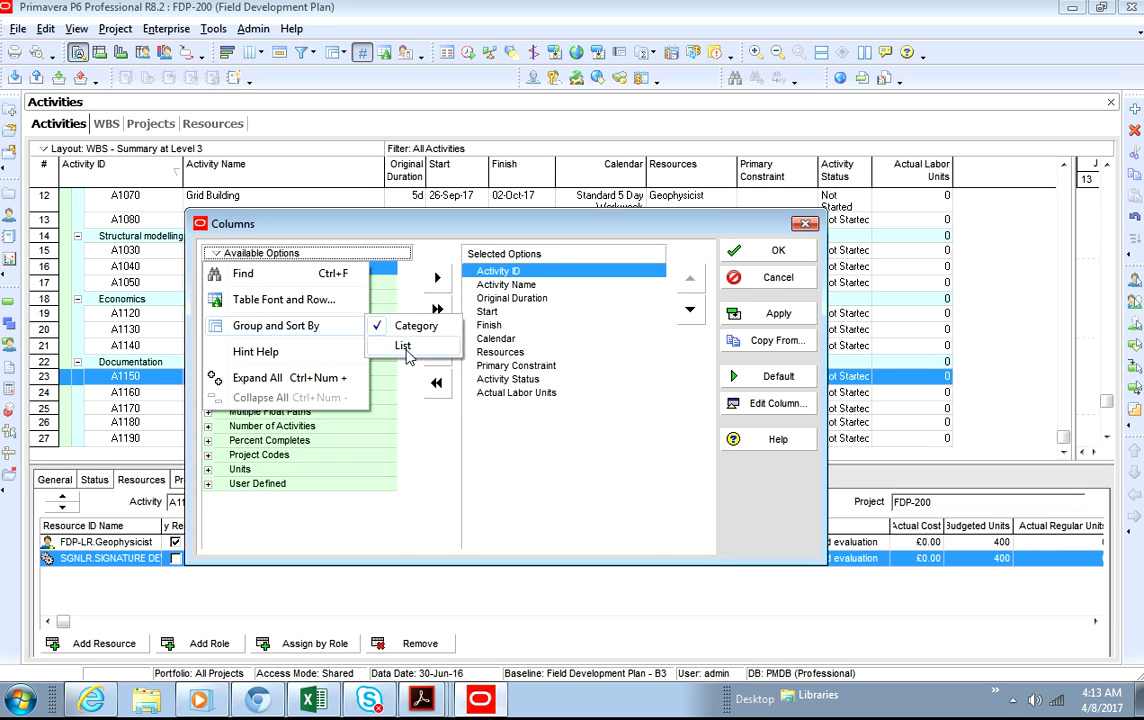
click(362, 312)
- Add the Budgeted Labor Cost, Budgeted Labor Units and Budgeted Total Cost columns after Activity ID in the activity table
drag(405, 288, 404, 326)
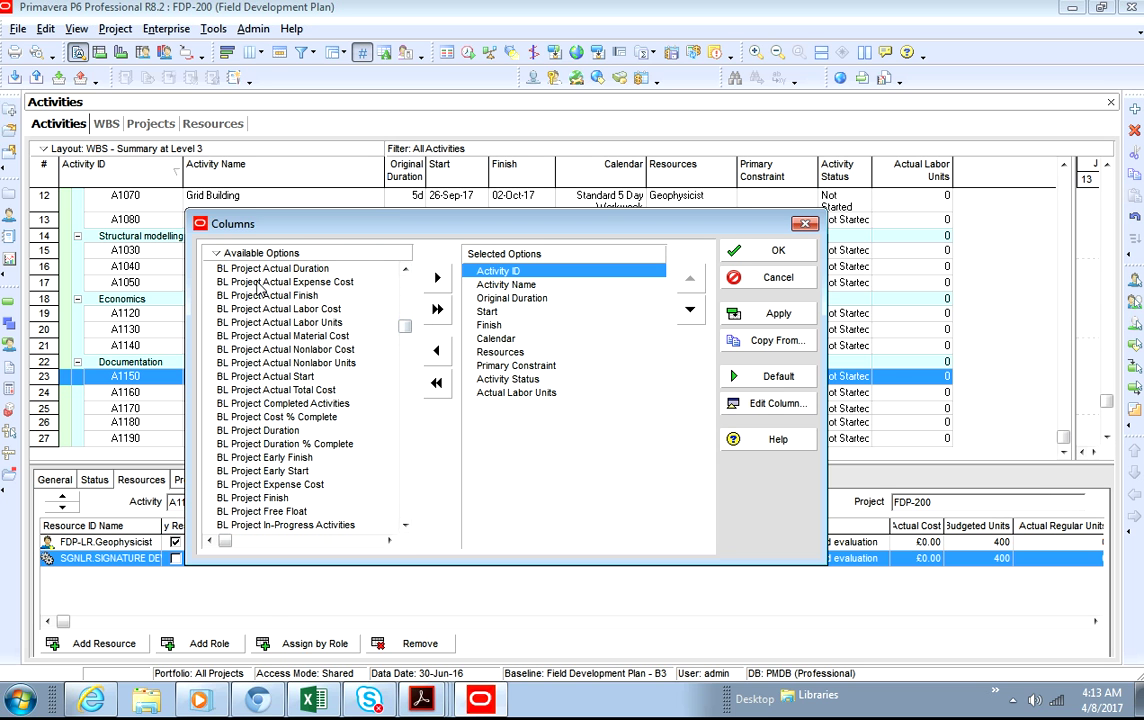
scroll(256, 320, down, 3)
scroll(288, 373, down, 15)
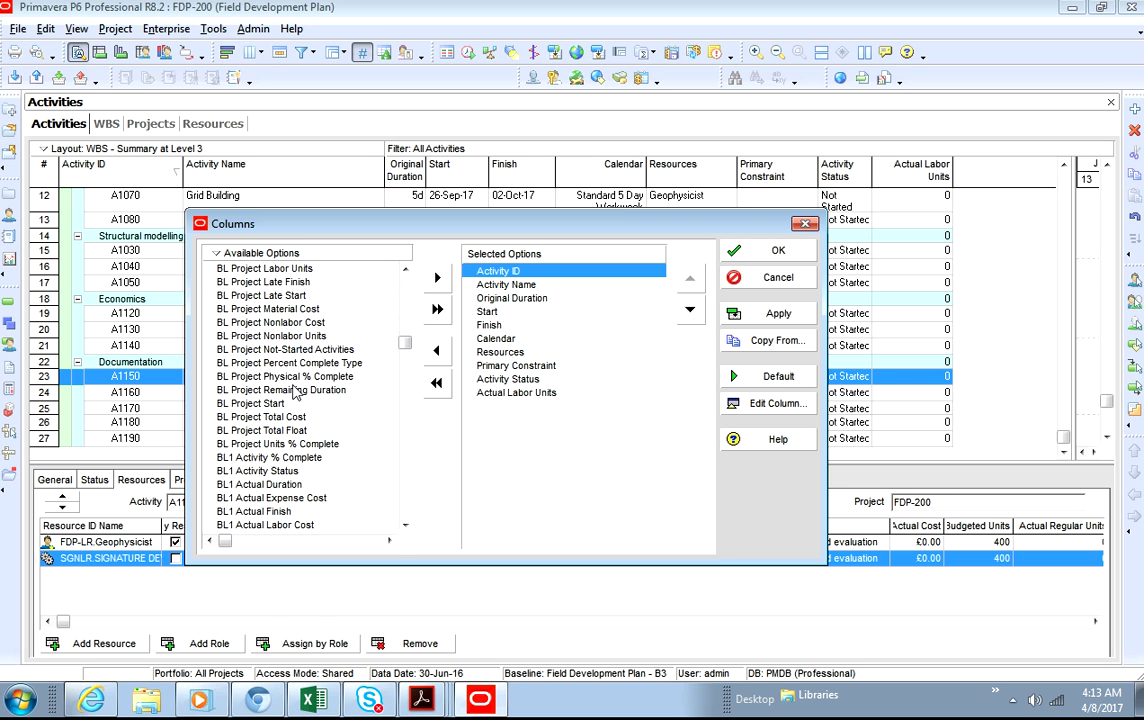
scroll(255, 430, down, 18)
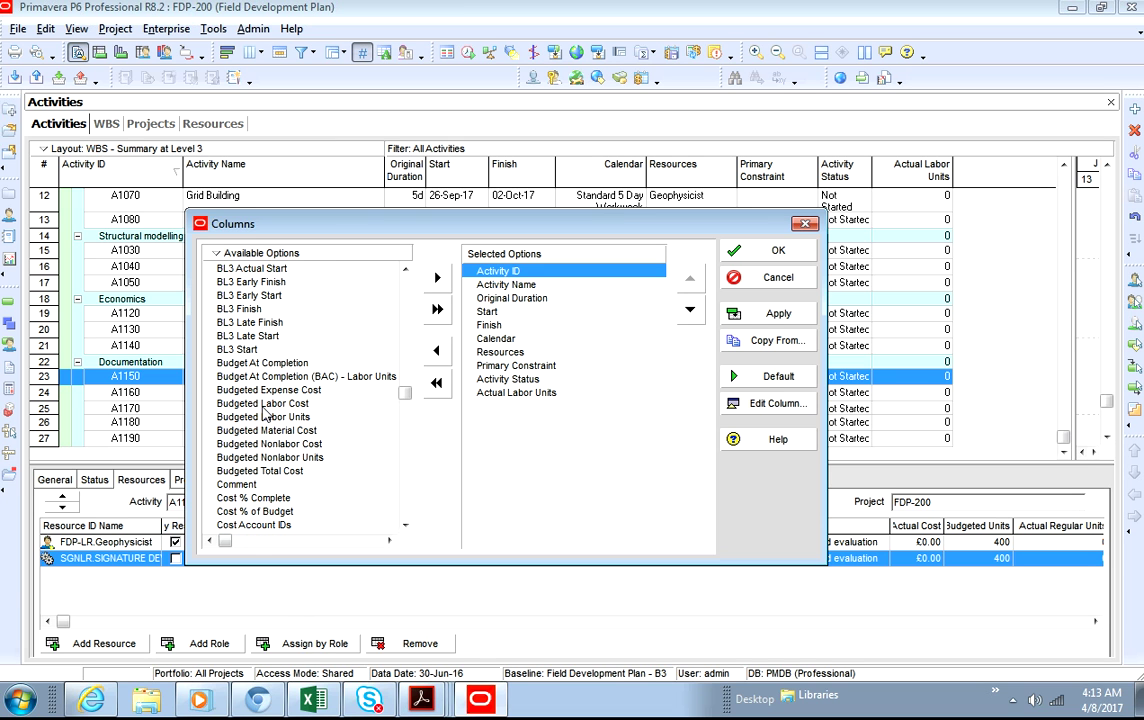
double_click(298, 403)
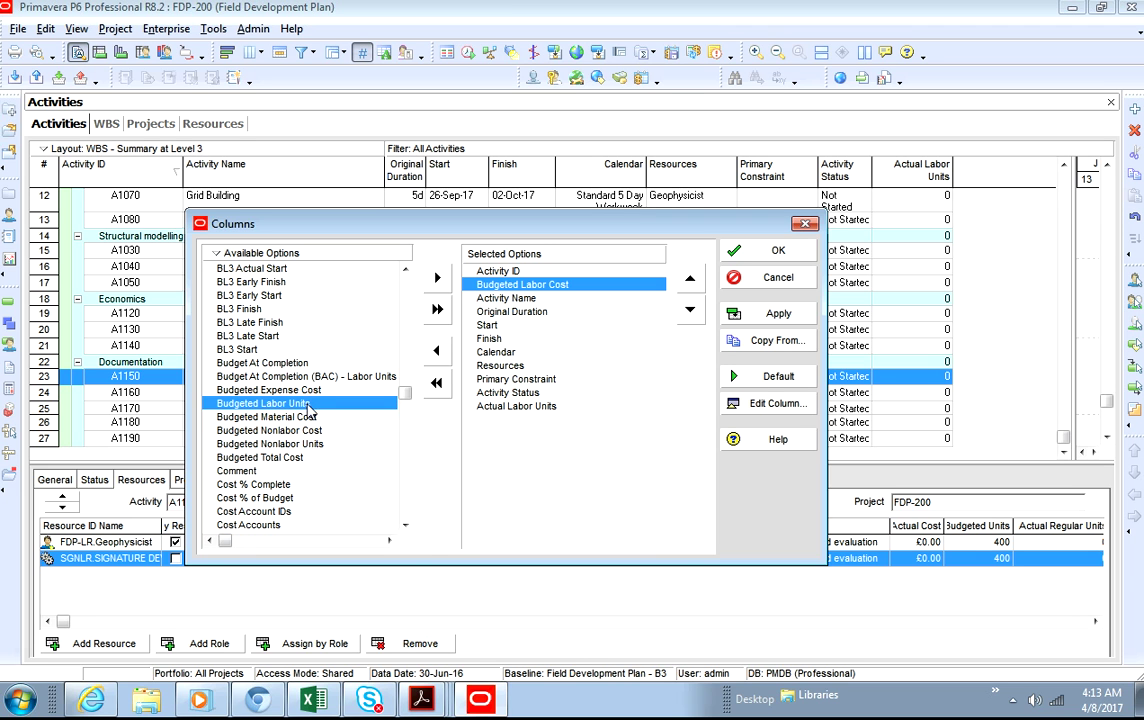
double_click(300, 404)
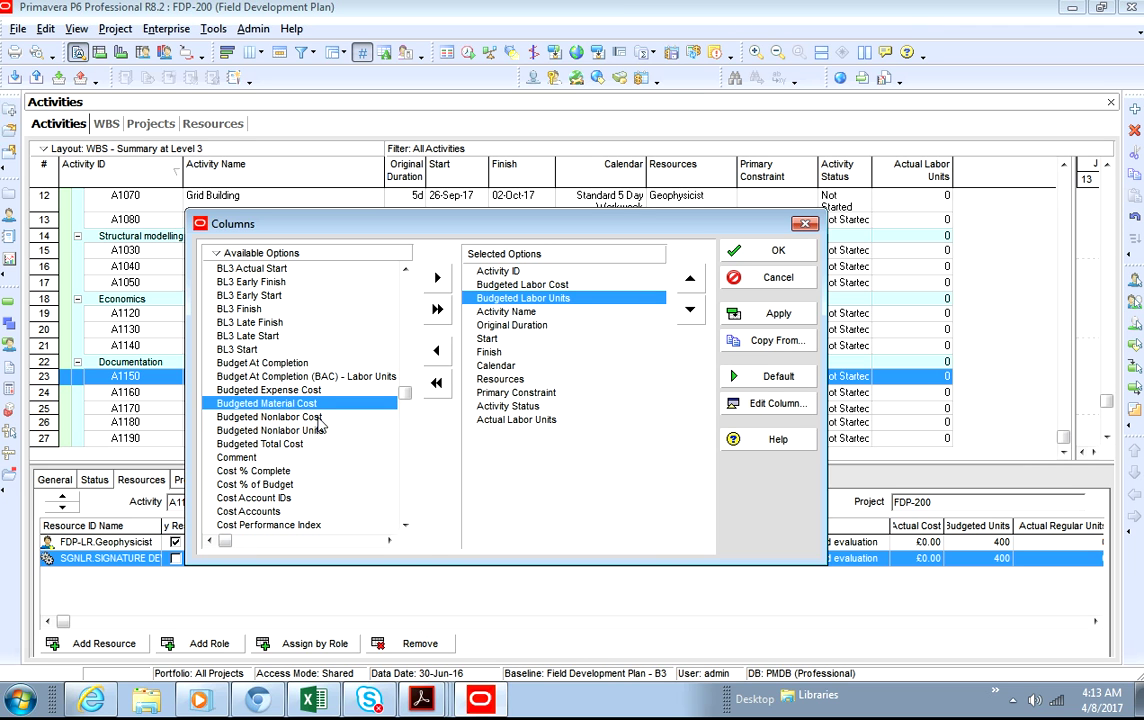
double_click(262, 444)
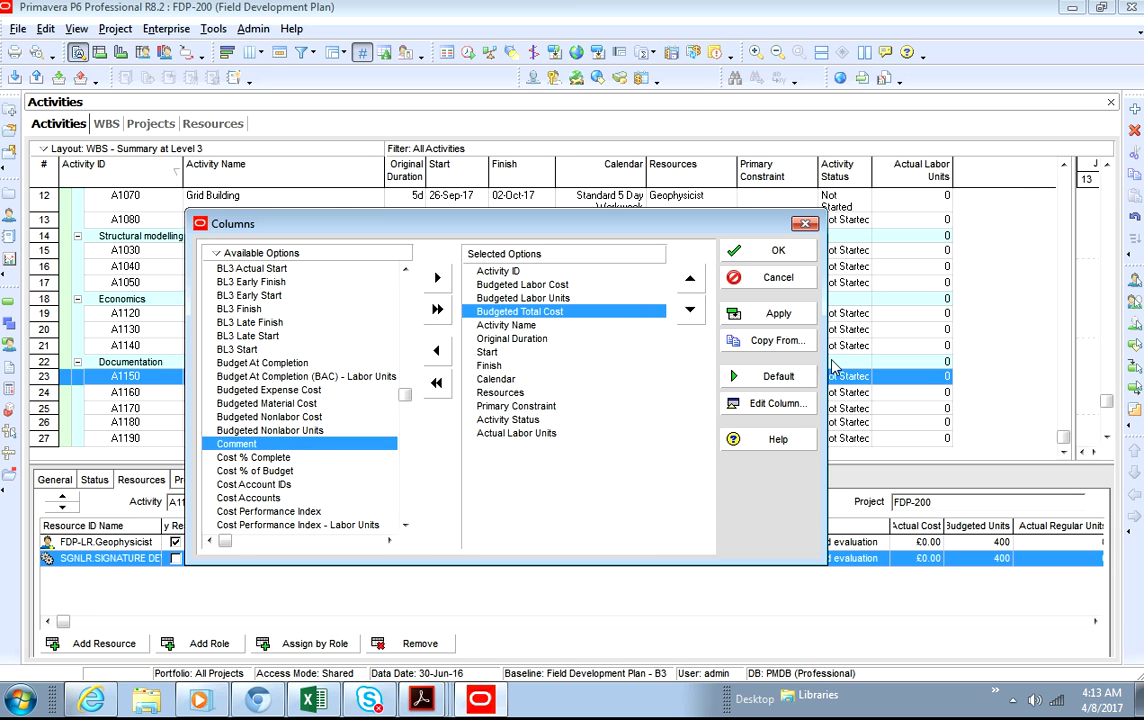
click(775, 313)
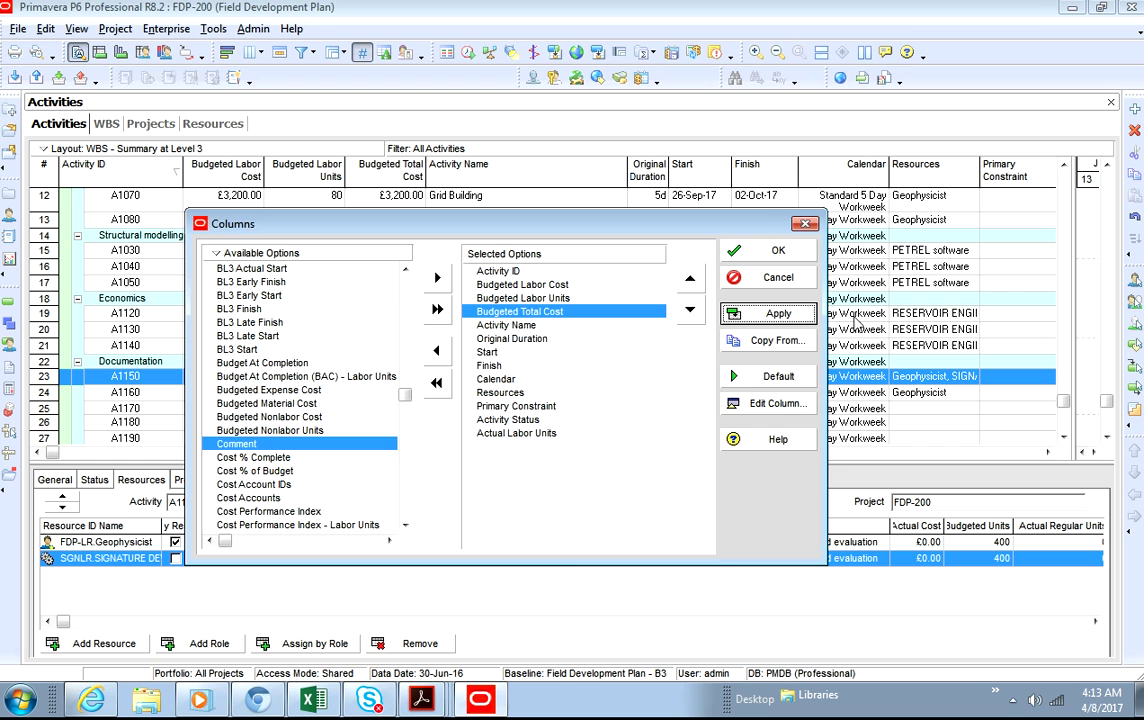
click(770, 250)
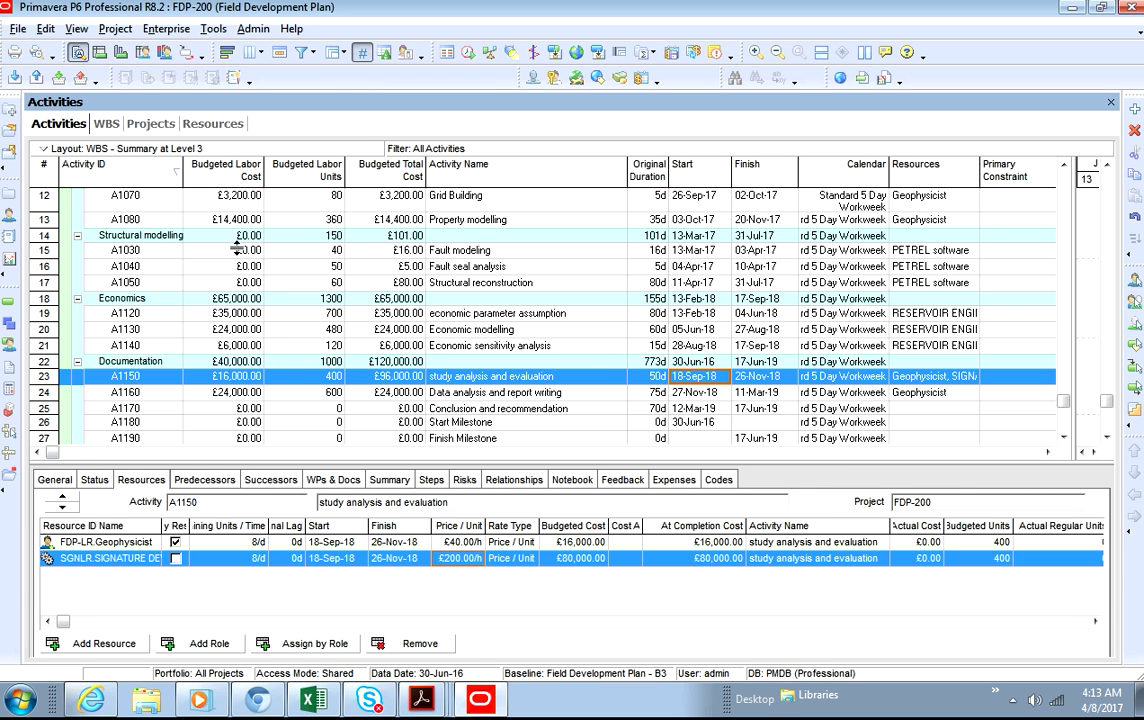
- Narrow the Budgeted Labor Units and Budgeted Total Cost columns in the activity table
click(272, 313)
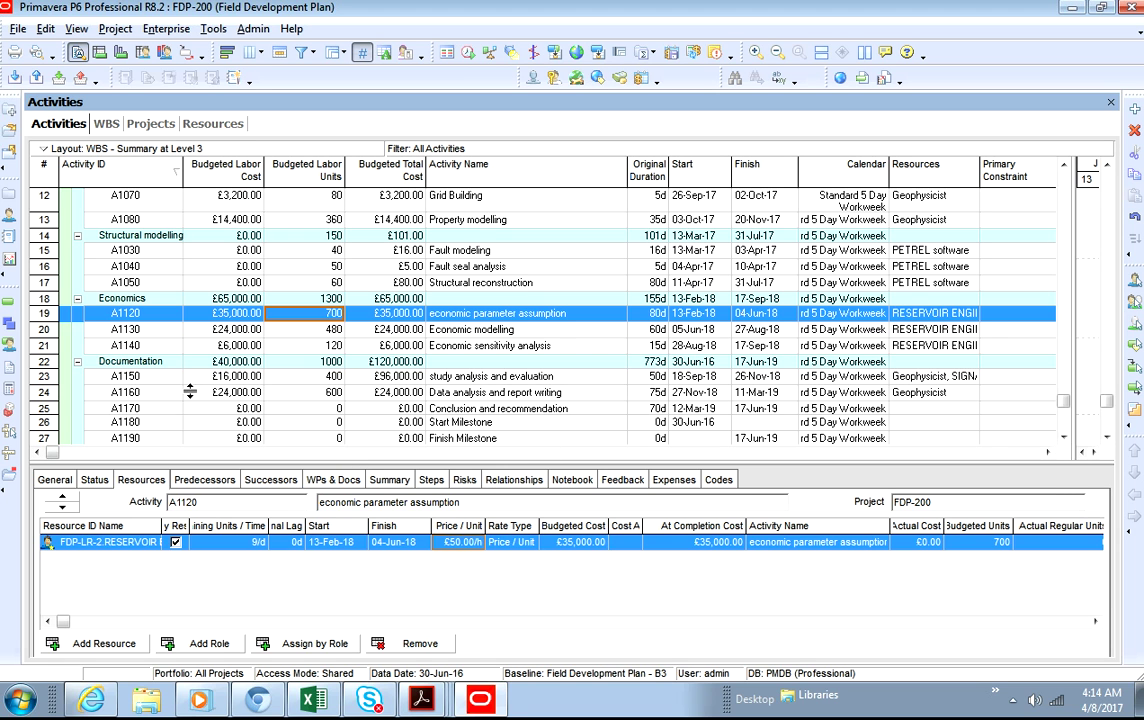
click(239, 412)
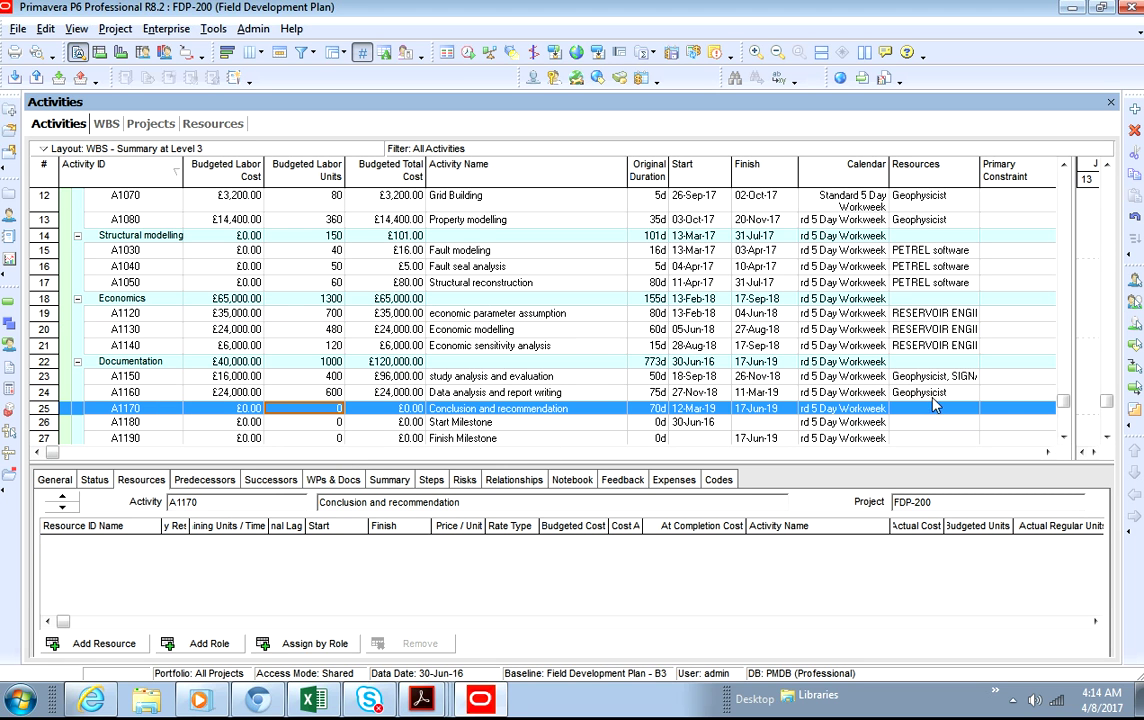
drag(1067, 403, 1056, 178)
drag(348, 176, 318, 168)
drag(397, 176, 345, 156)
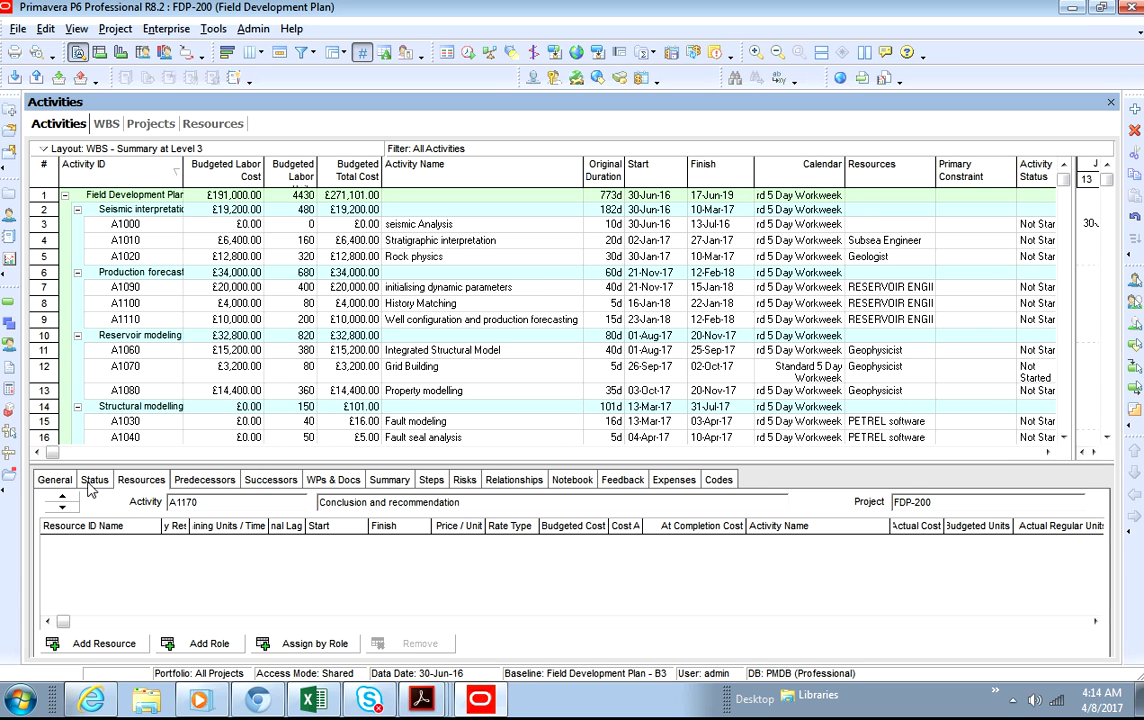
- Examine the budgeted costs of activity A1090 and of the Geophysicist and SIGNATURE DEVICE assignments on activity A1150
click(238, 289)
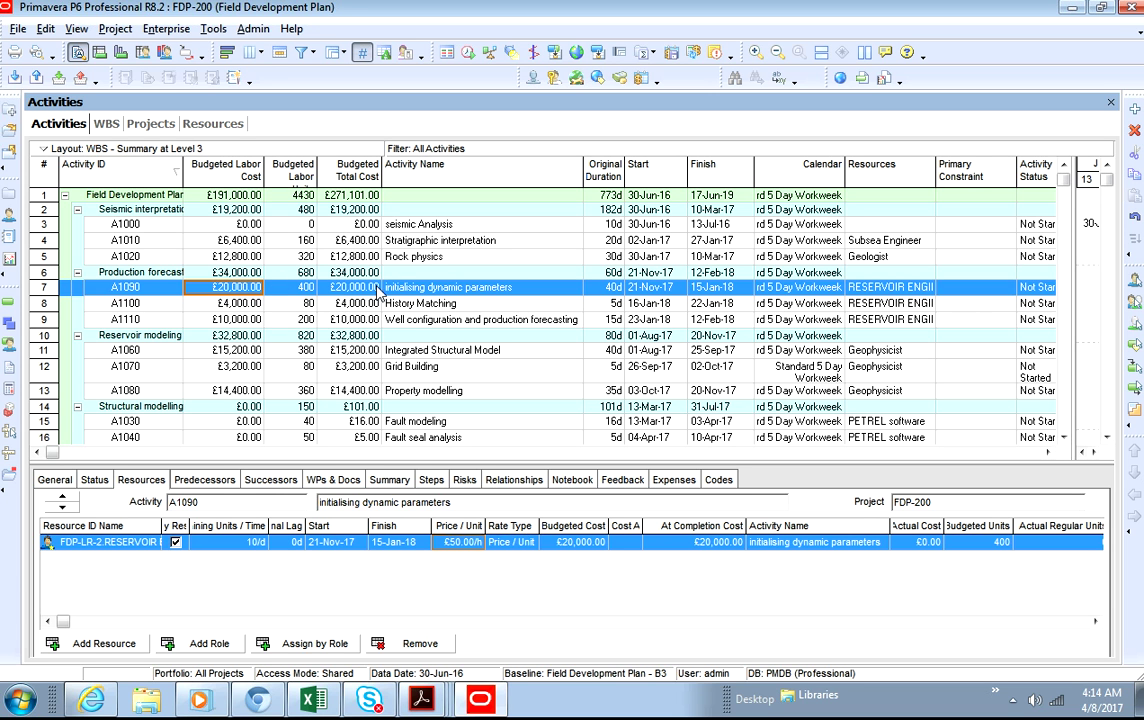
scroll(378, 290, down, 4)
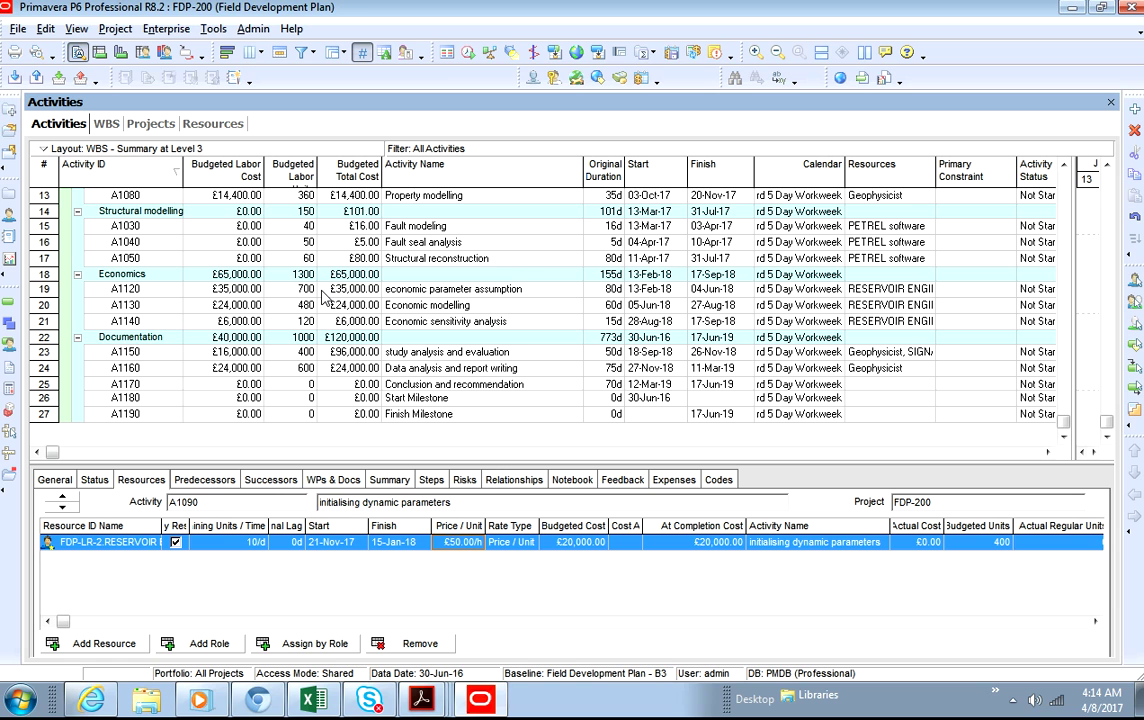
click(795, 352)
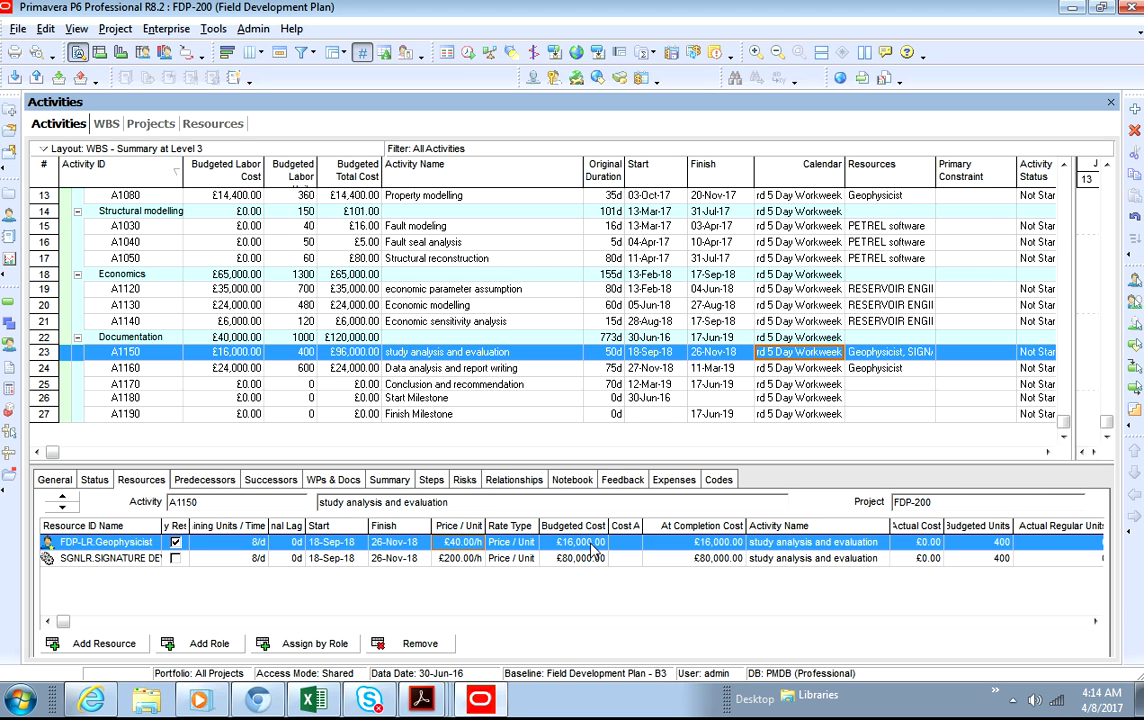
click(155, 558)
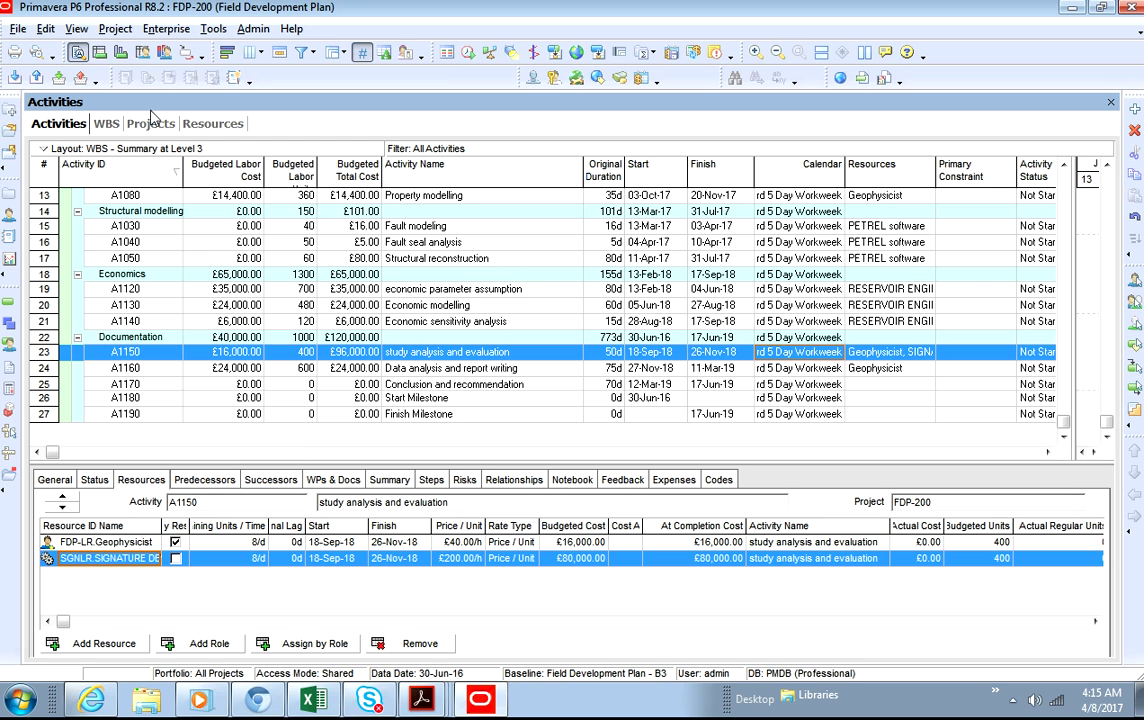
- Switch to the WBS view of the Field Development Plan
click(10, 325)
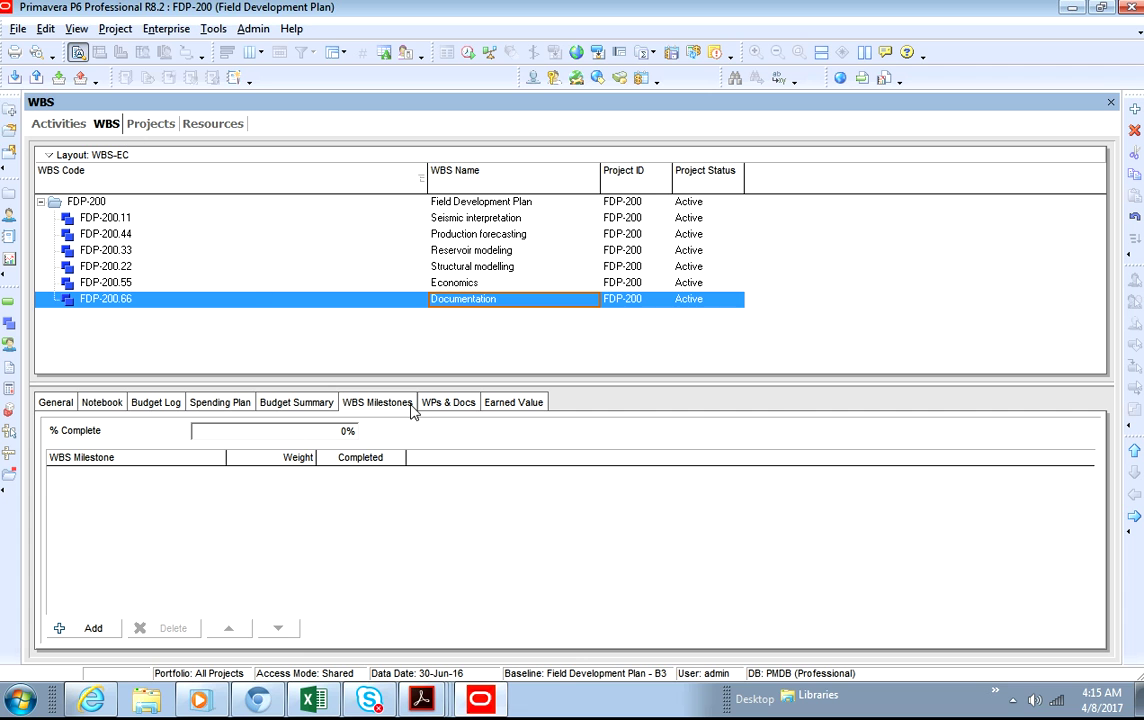
right_click(583, 412)
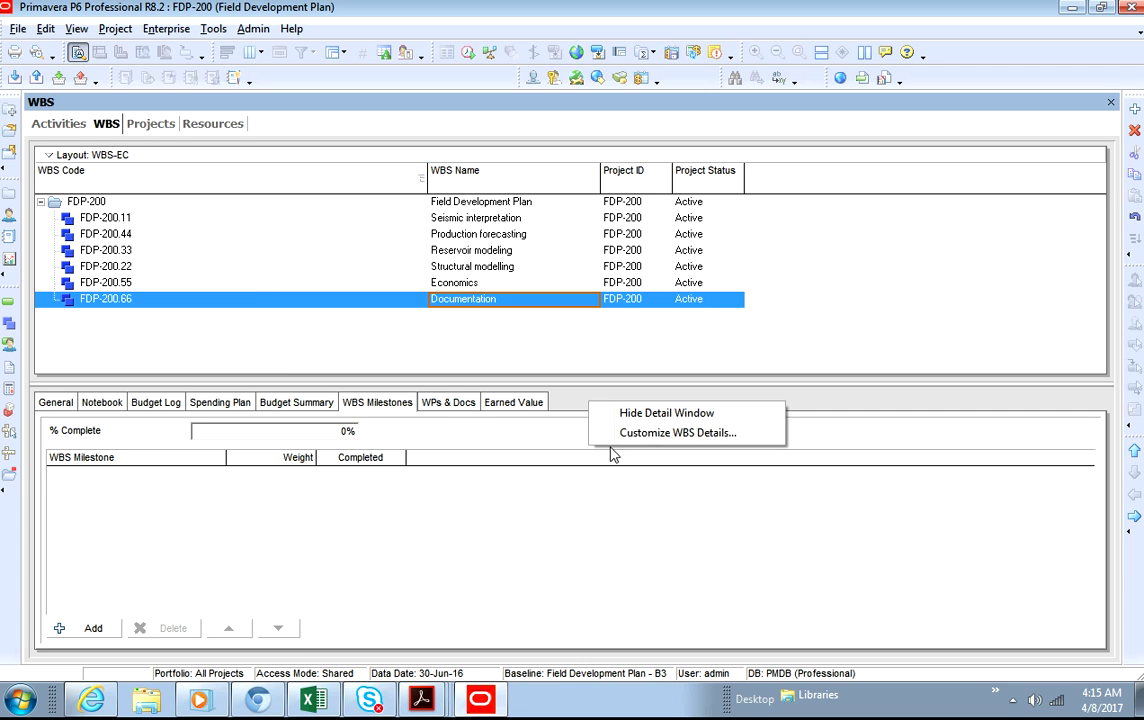
click(662, 440)
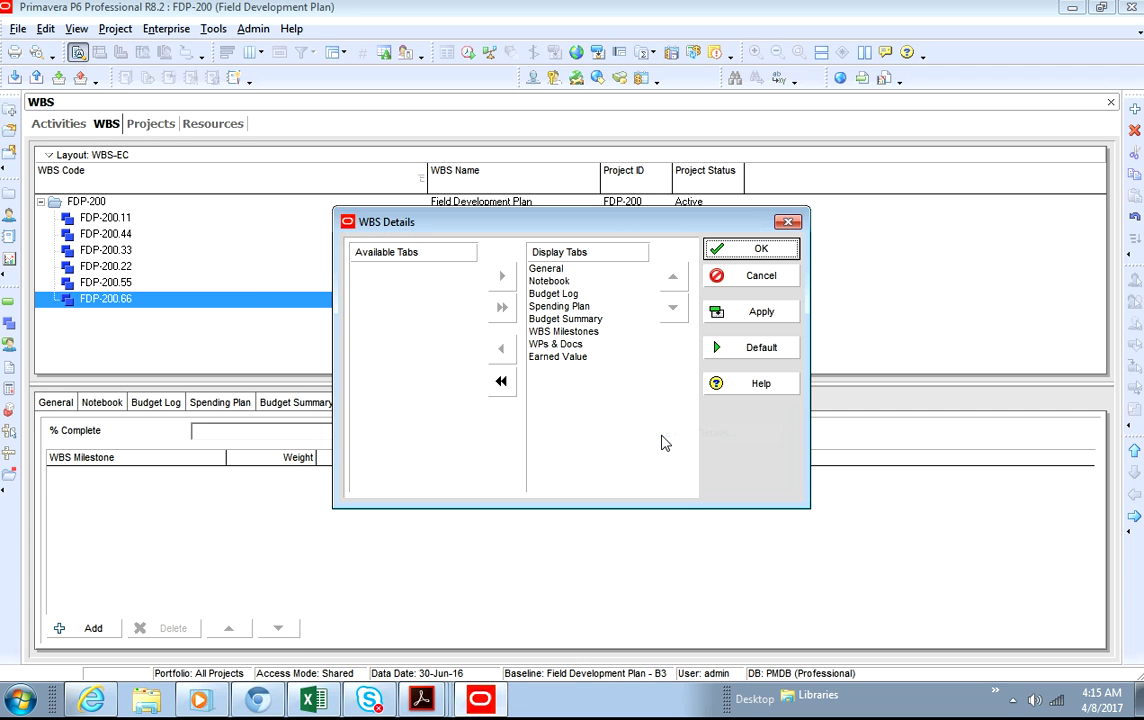
click(750, 277)
- Add a budget change entry with status Pending to the budget log of the Documentation WBS
click(53, 402)
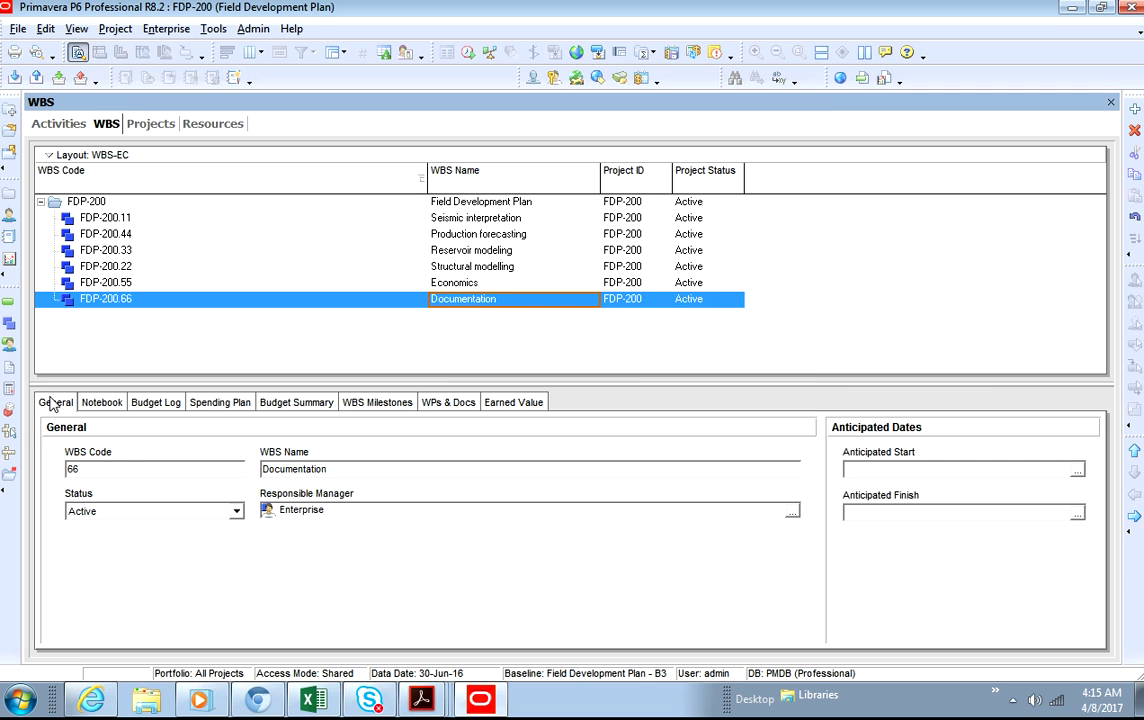
click(112, 405)
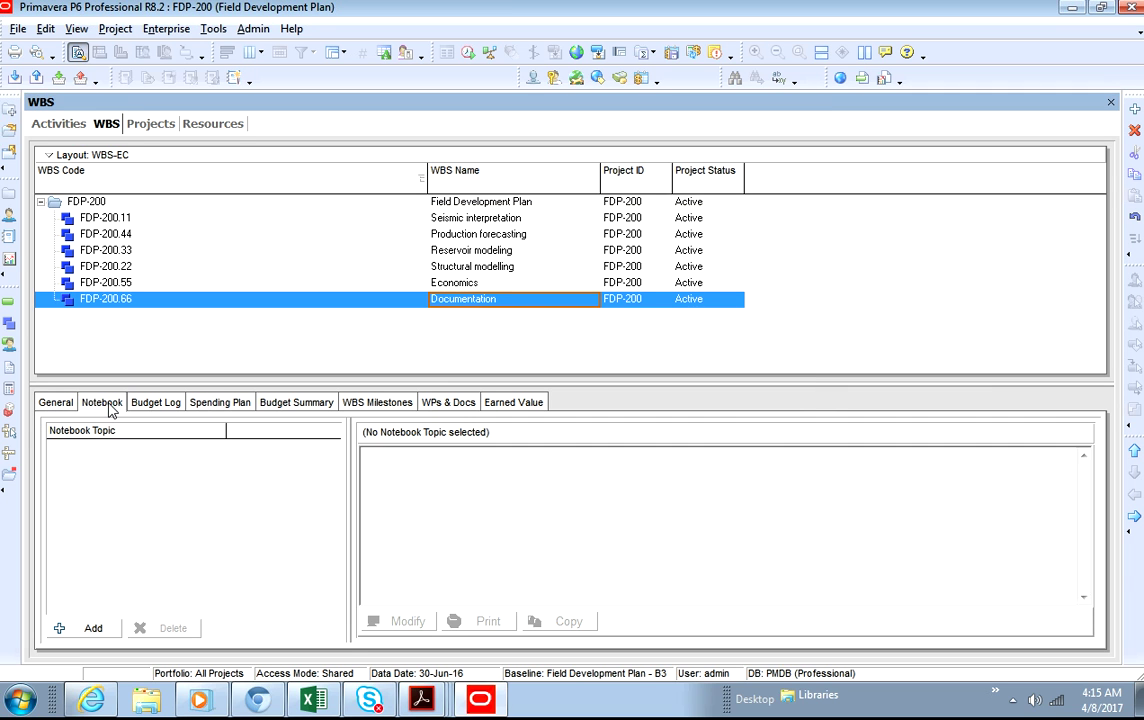
click(160, 404)
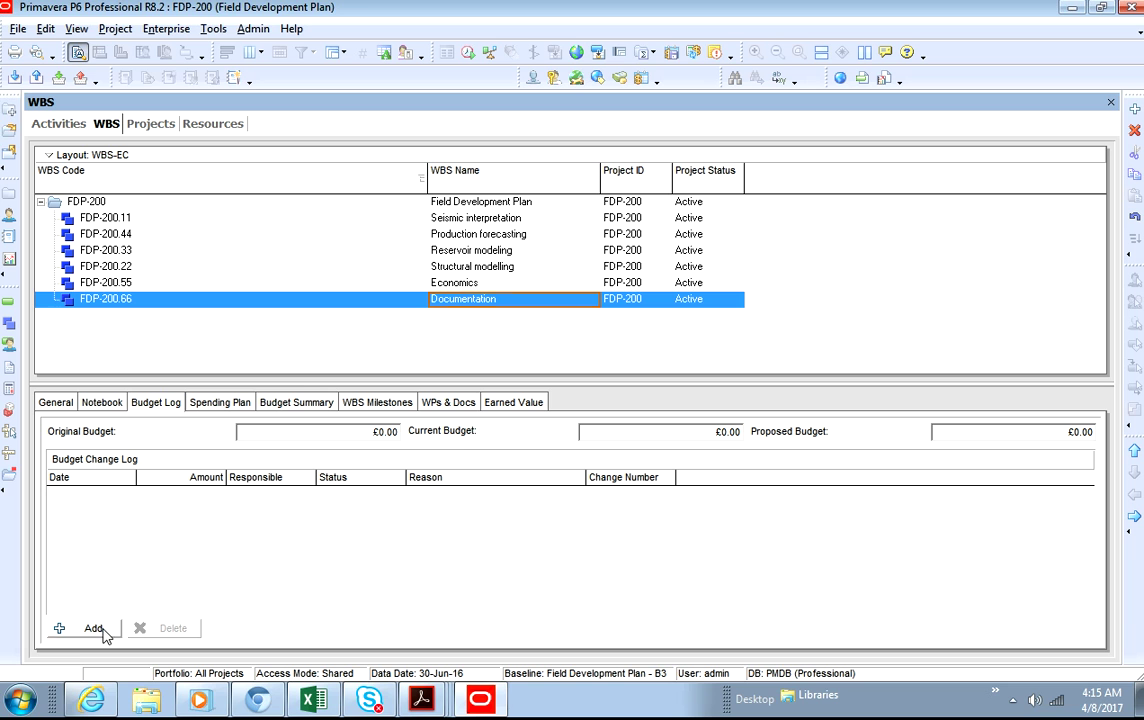
click(96, 628)
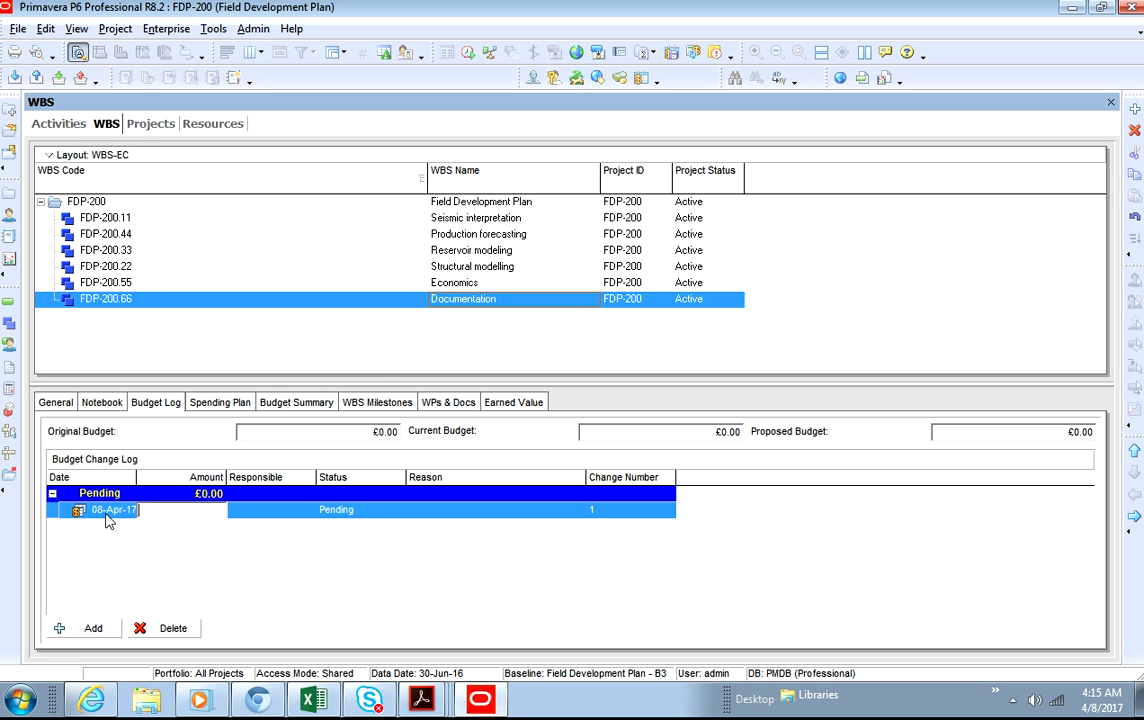
click(297, 516)
click(396, 514)
click(397, 512)
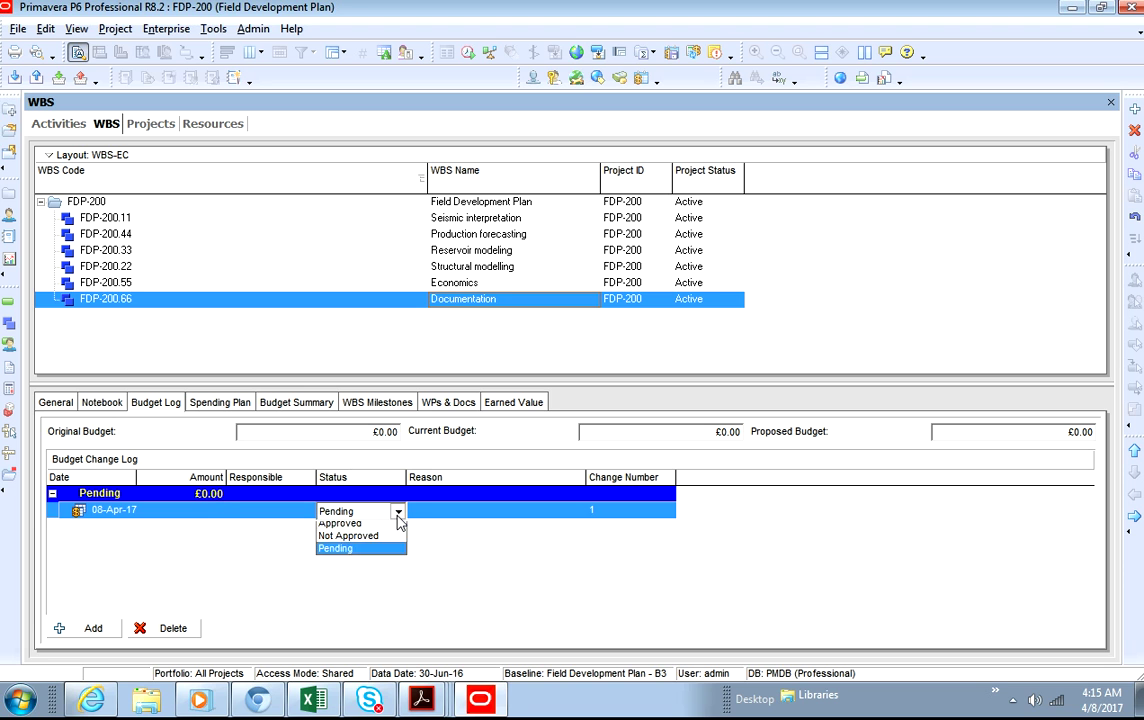
click(348, 555)
click(480, 517)
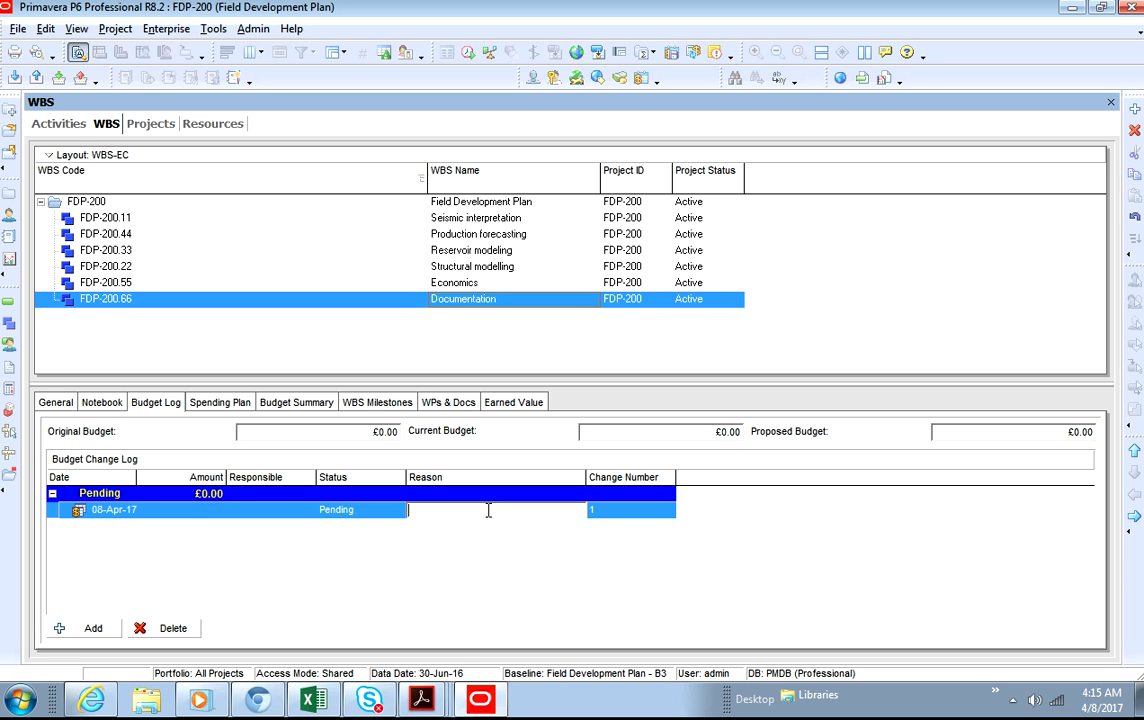
click(615, 512)
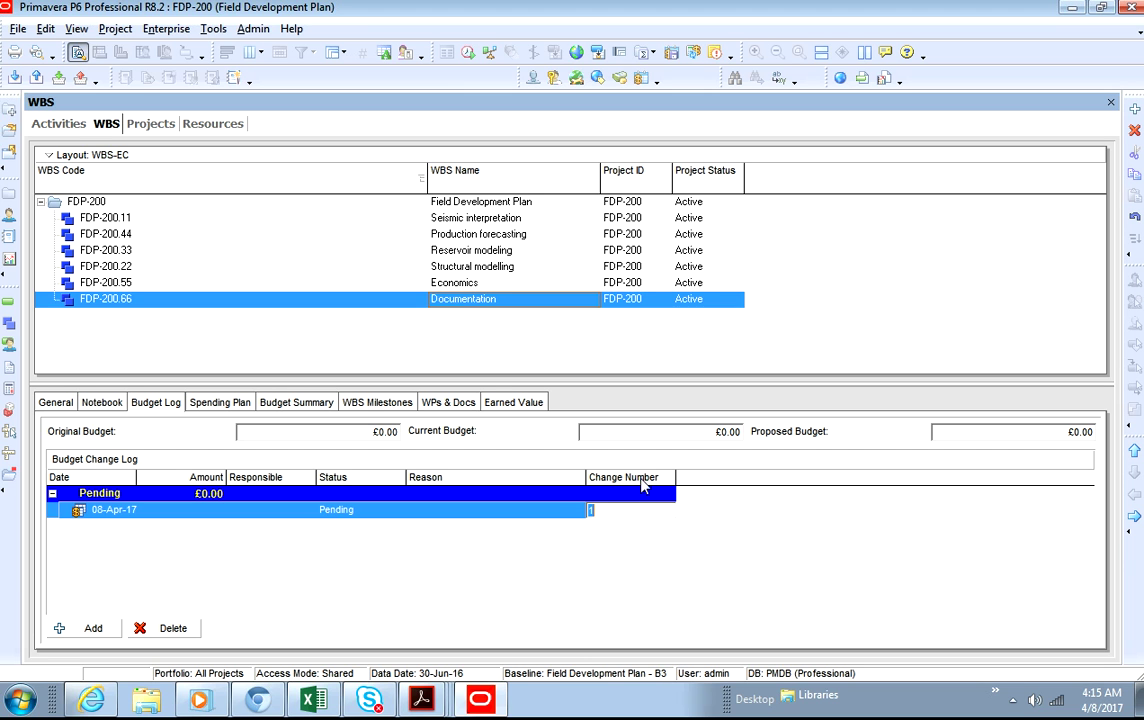
click(642, 534)
- Set the January 2016 spending plan of the Documentation WBS to £100,000
click(221, 406)
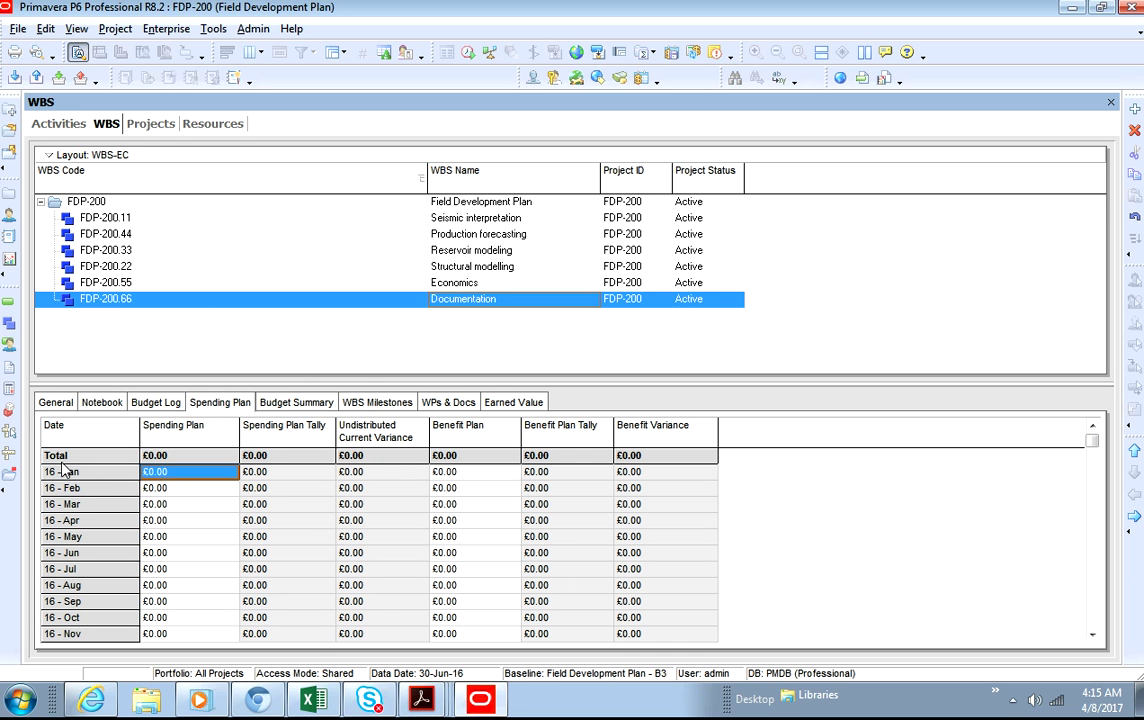
click(203, 474)
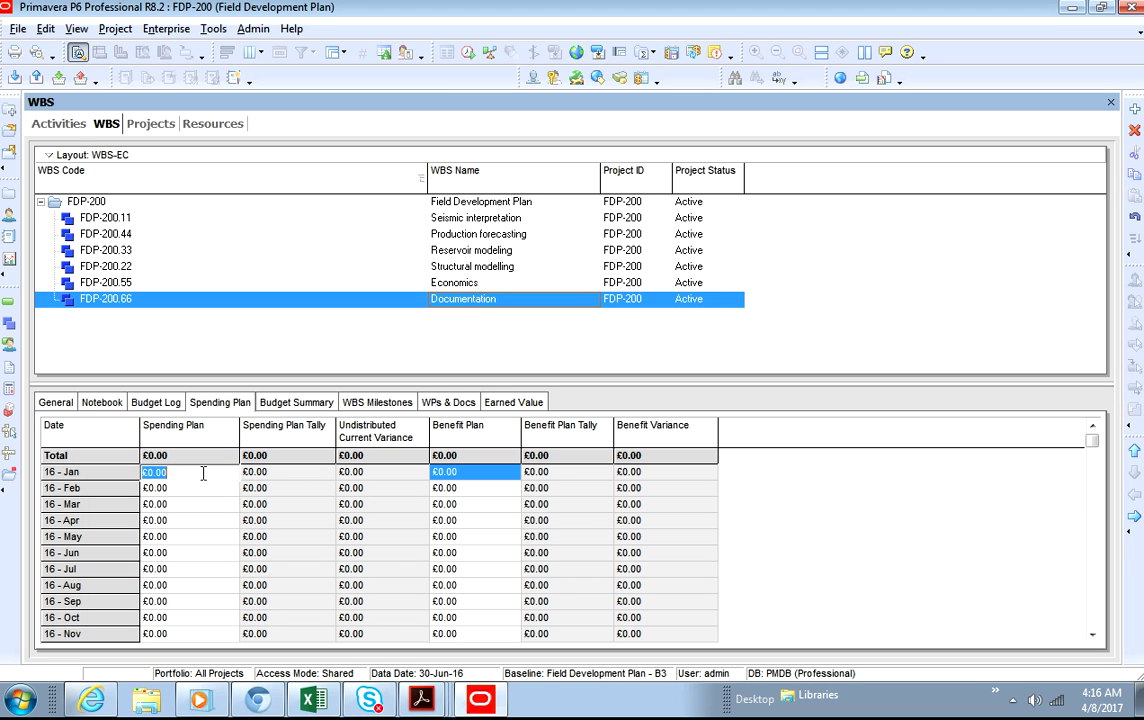
text(100,00)
click(300, 475)
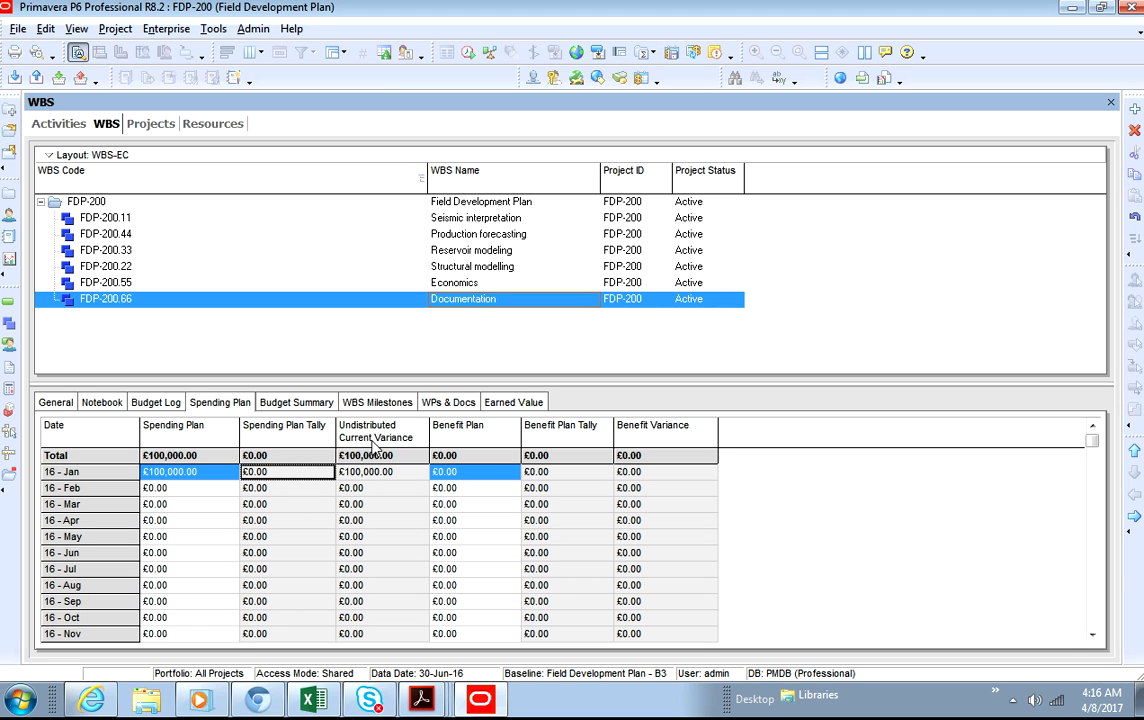
- Examine the Documentation WBS's undistributed variance and benefit plan for January 2016, as well as its budget summary
click(384, 475)
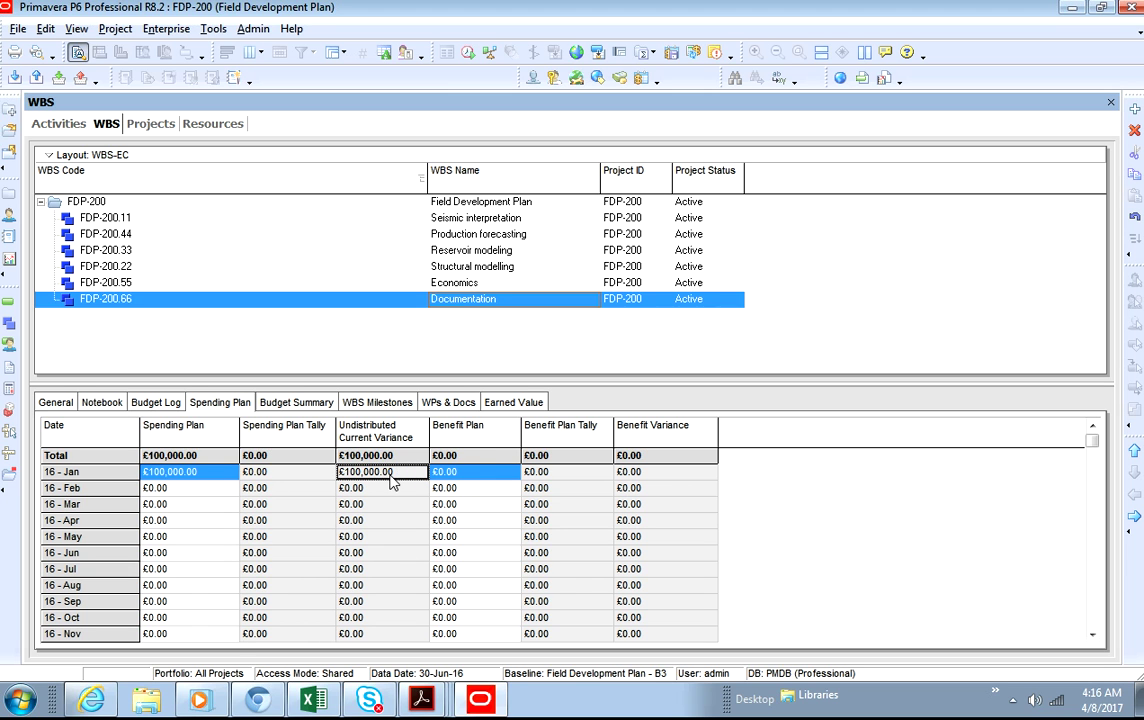
click(465, 478)
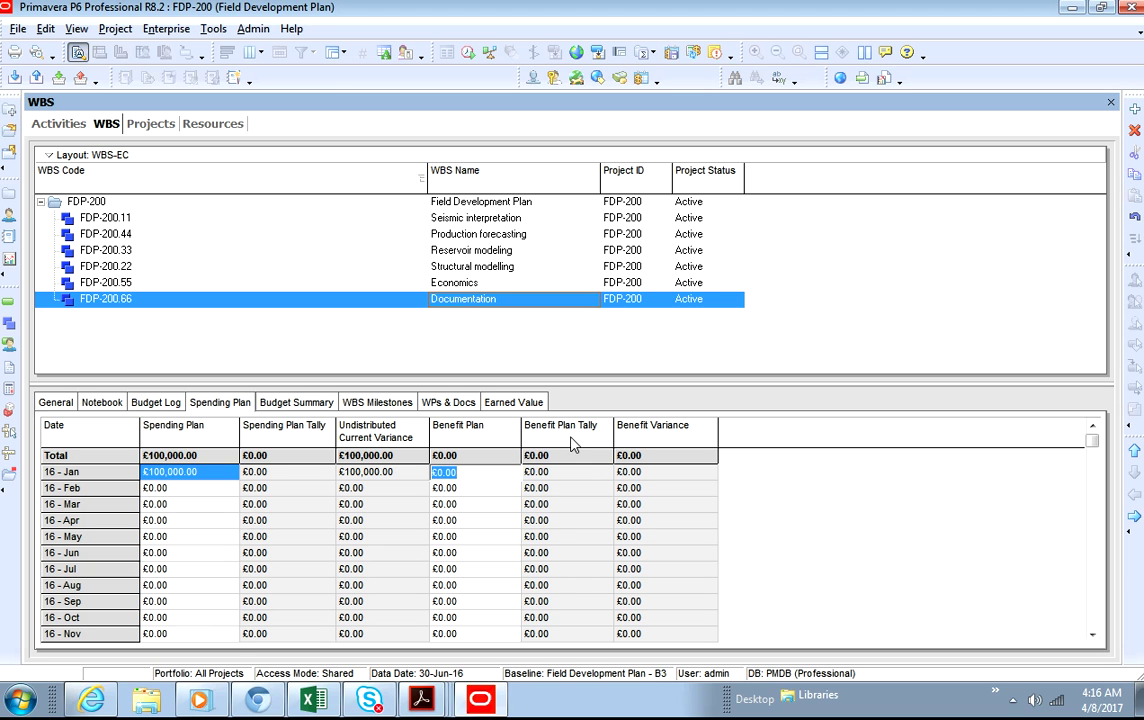
click(580, 471)
click(645, 476)
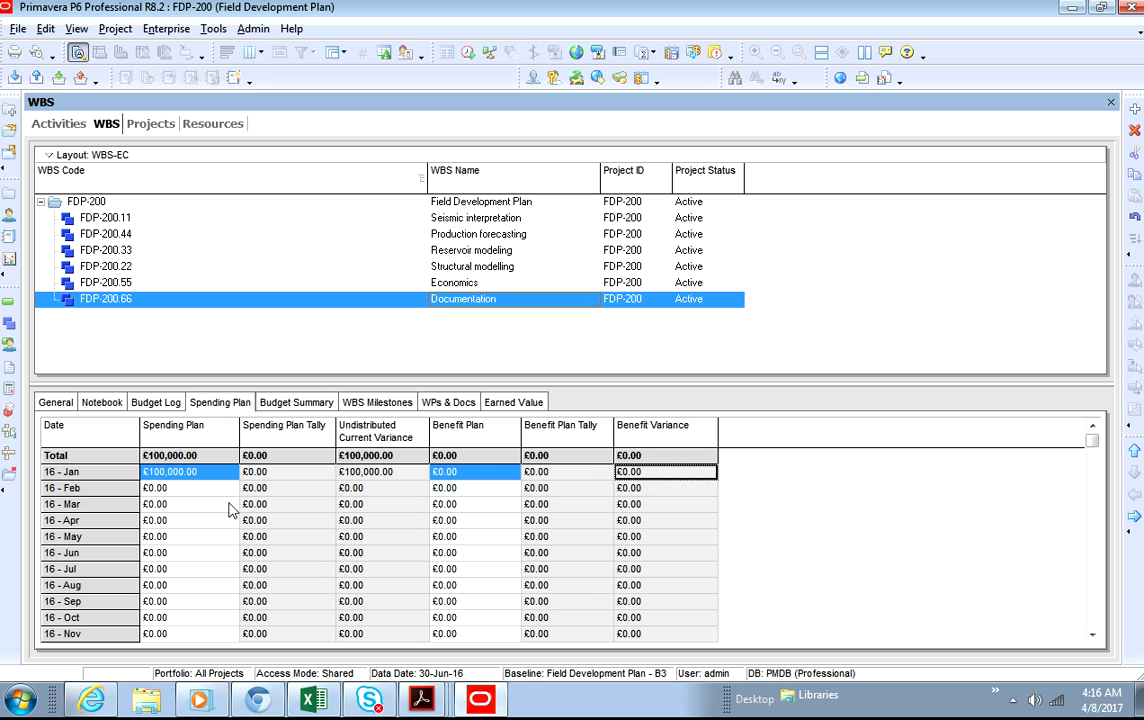
click(281, 404)
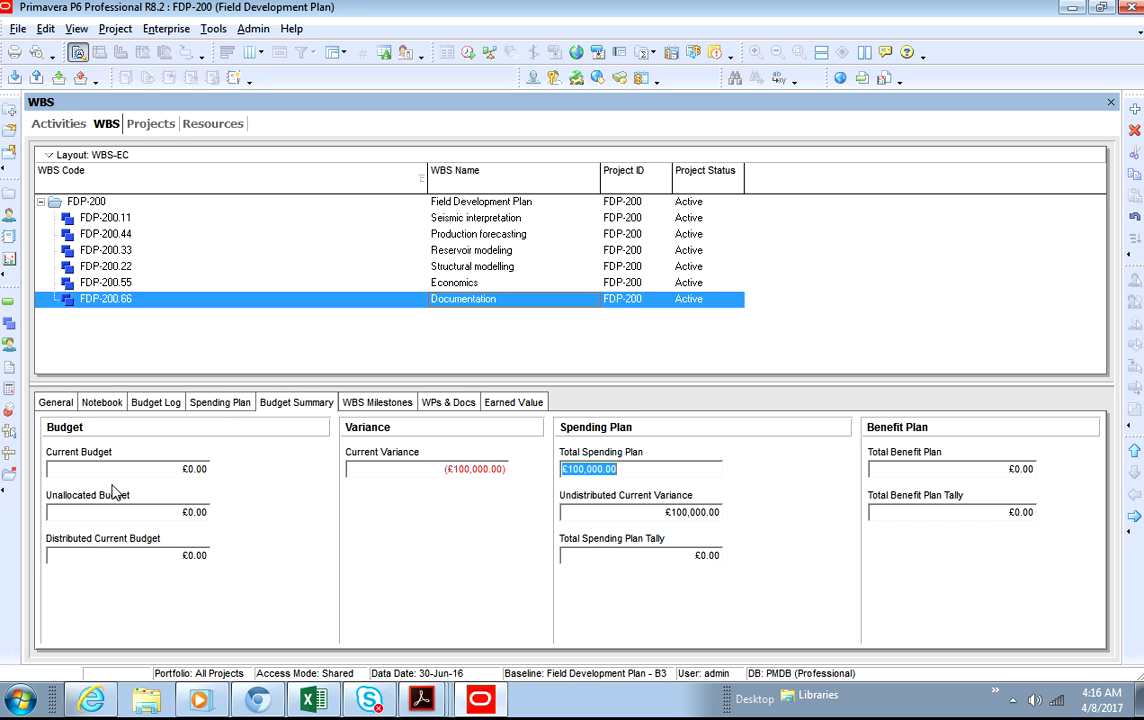
click(205, 470)
drag(150, 468, 44, 469)
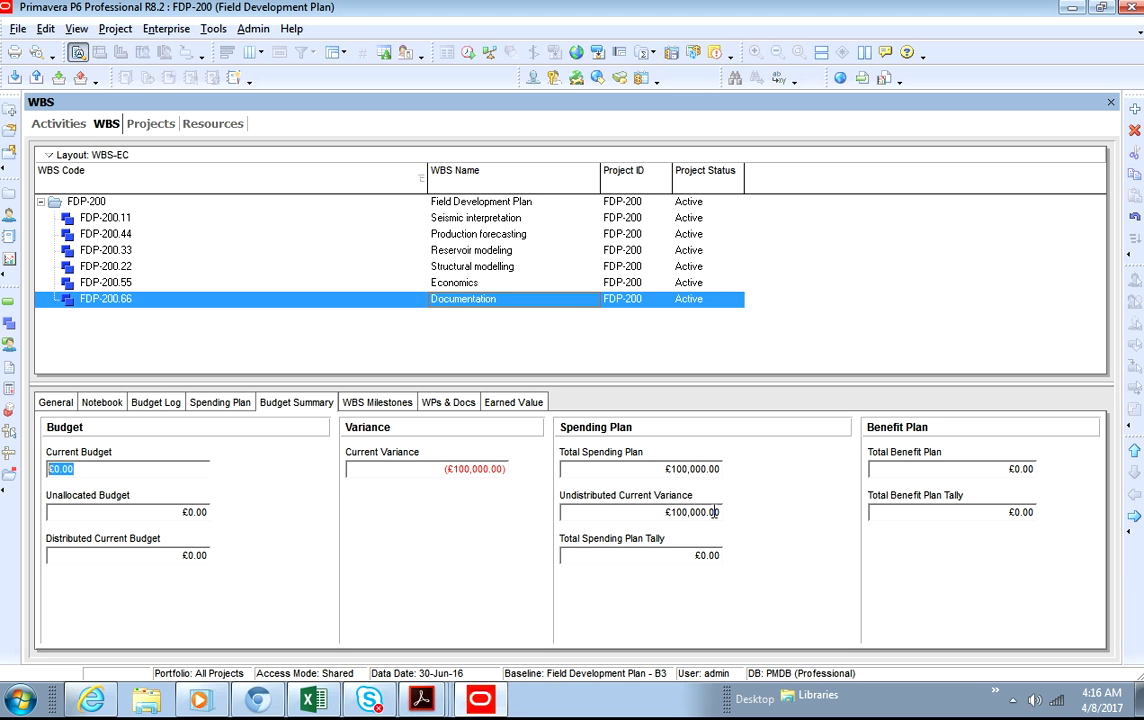
click(706, 557)
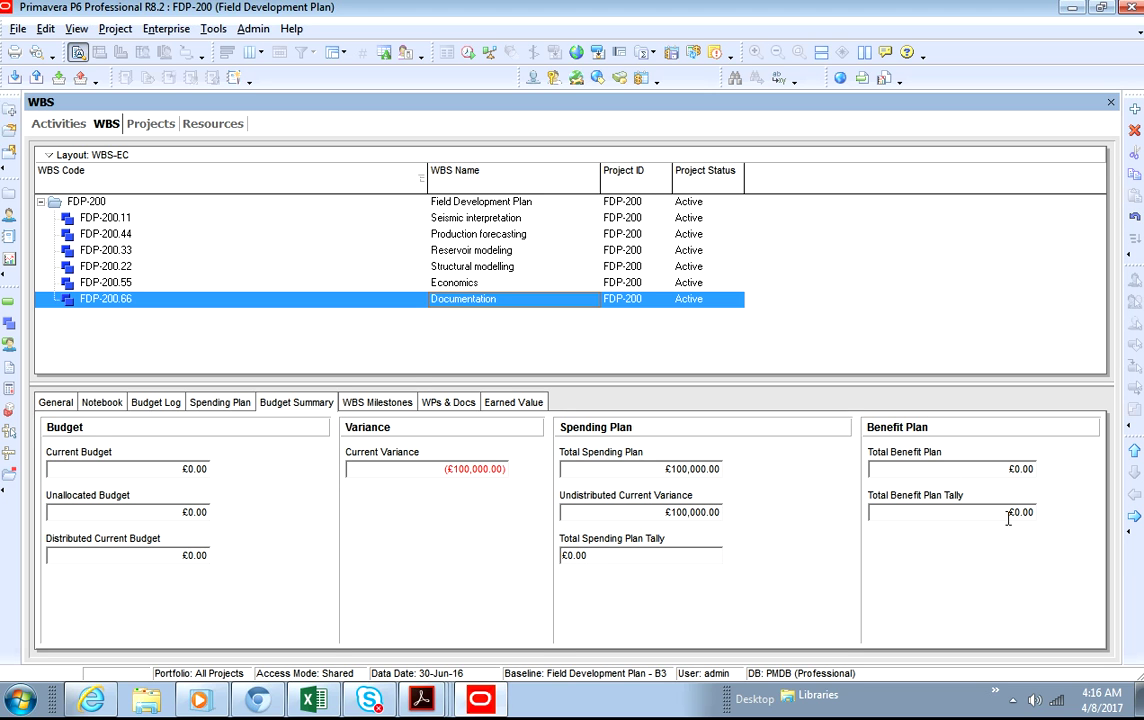
- Add a new WBS milestone to the Documentation WBS, leaving its default name and weight
click(360, 402)
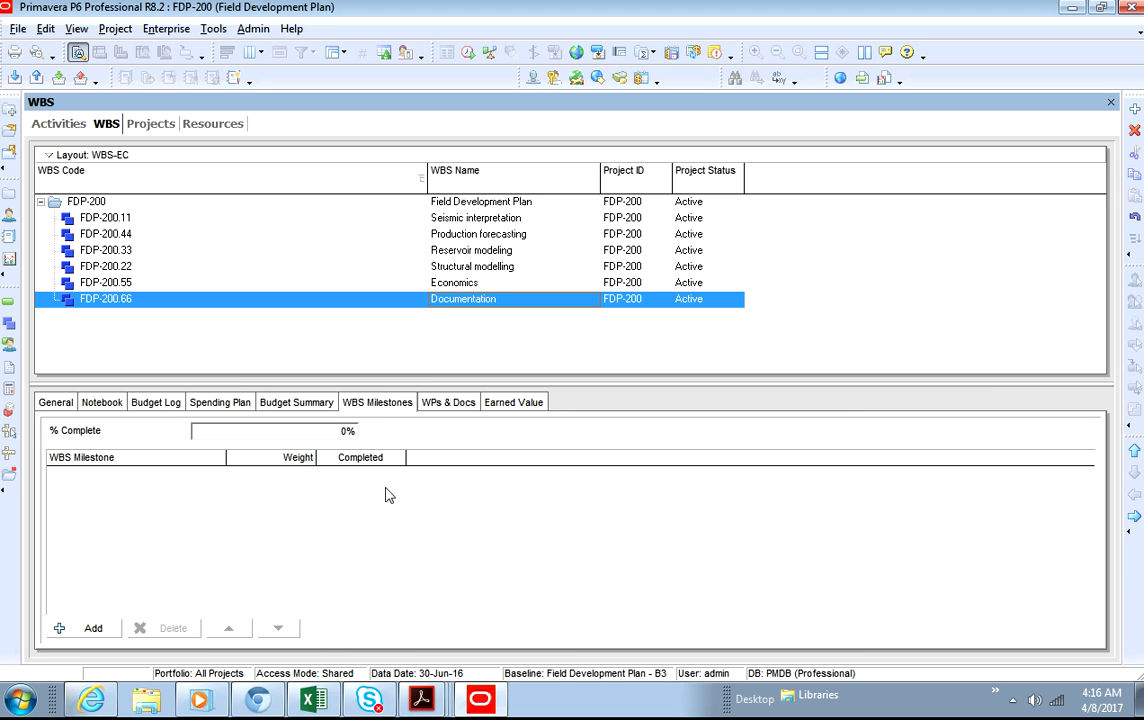
click(93, 628)
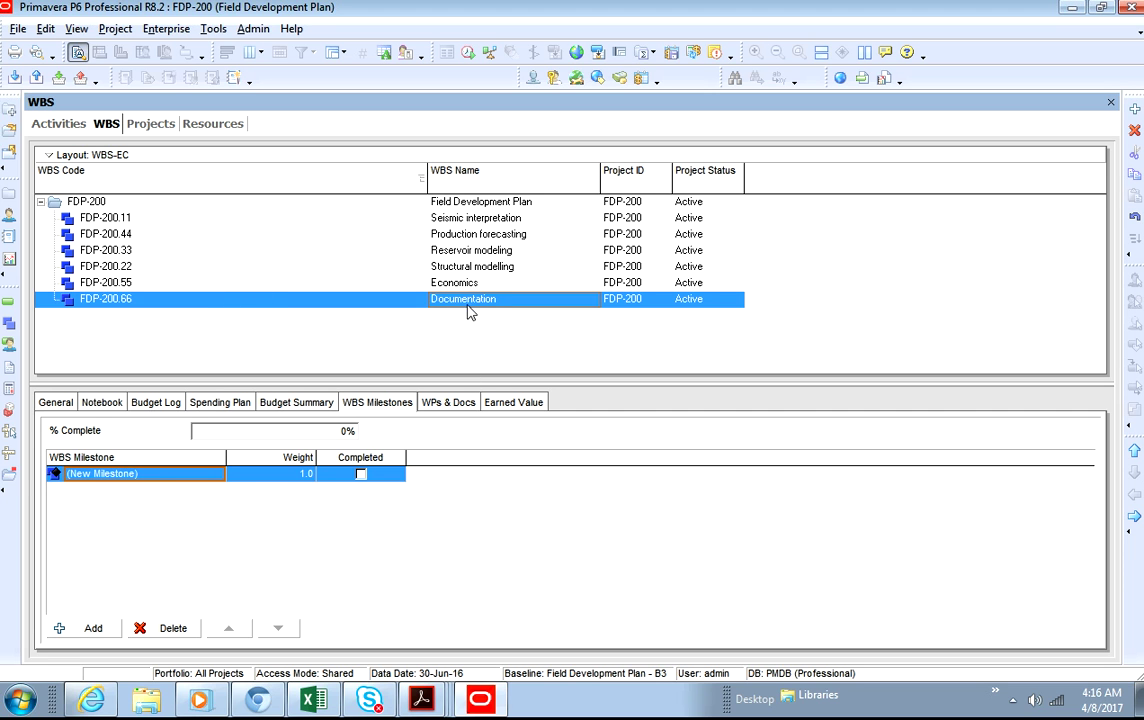
click(299, 475)
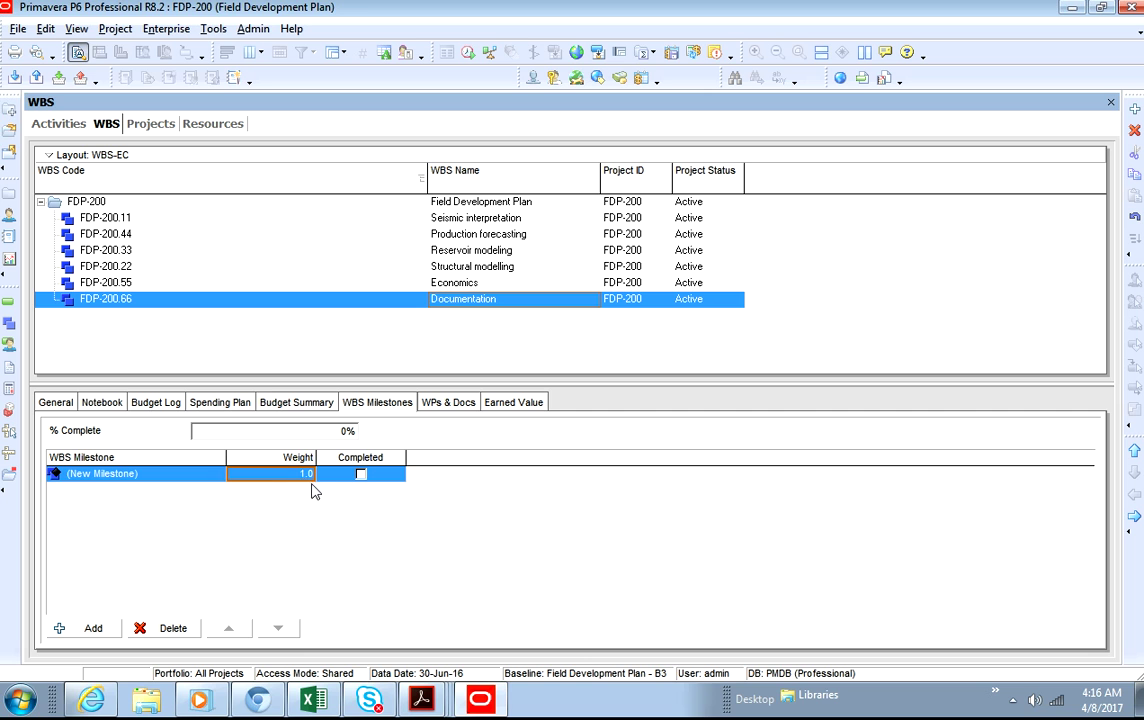
click(360, 476)
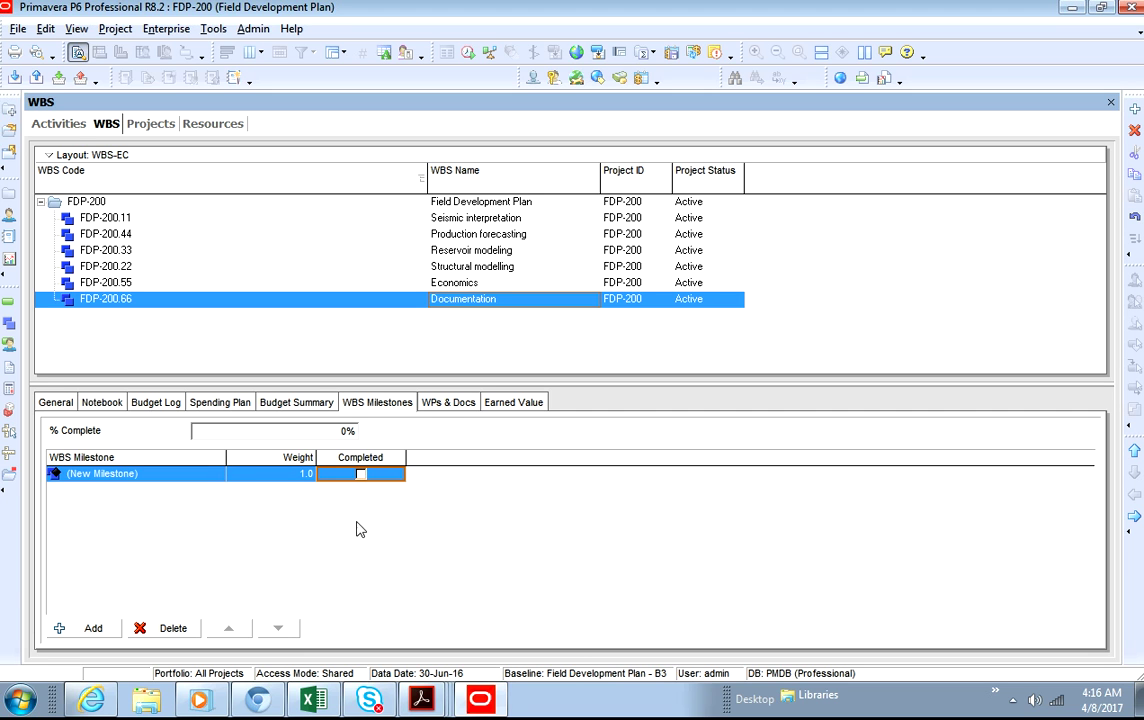
- Review the Documentation WBS's assignable work products and documents, earned value techniques and general details
click(447, 403)
click(85, 628)
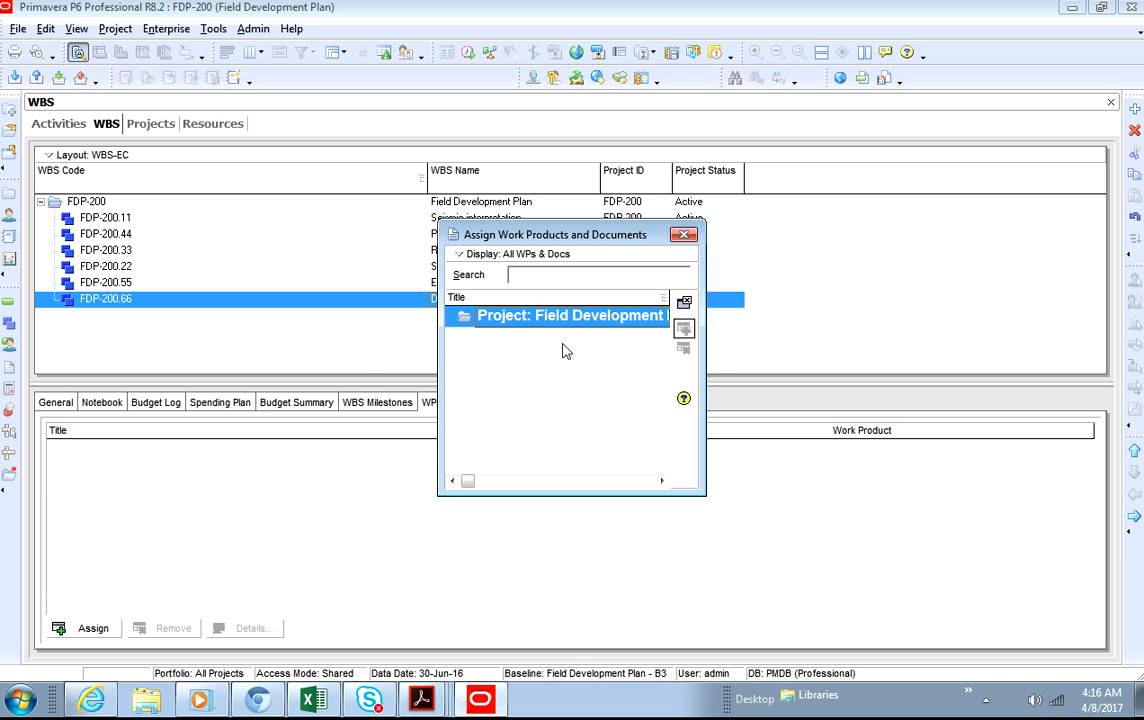
click(684, 301)
click(513, 403)
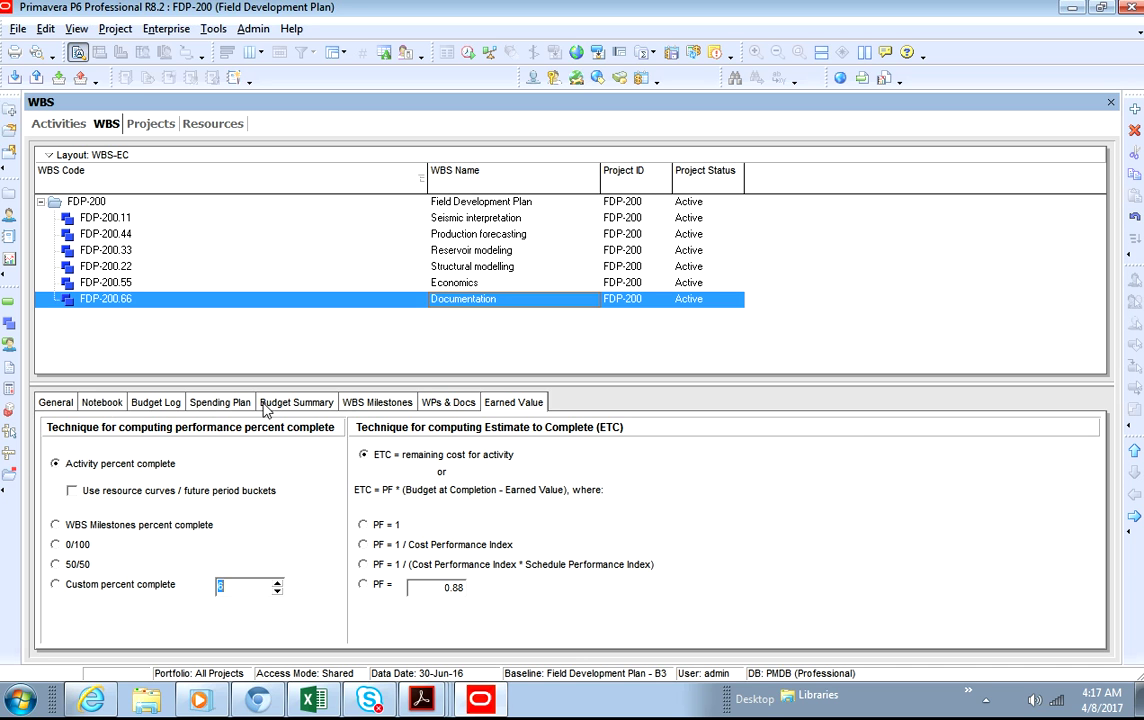
click(57, 403)
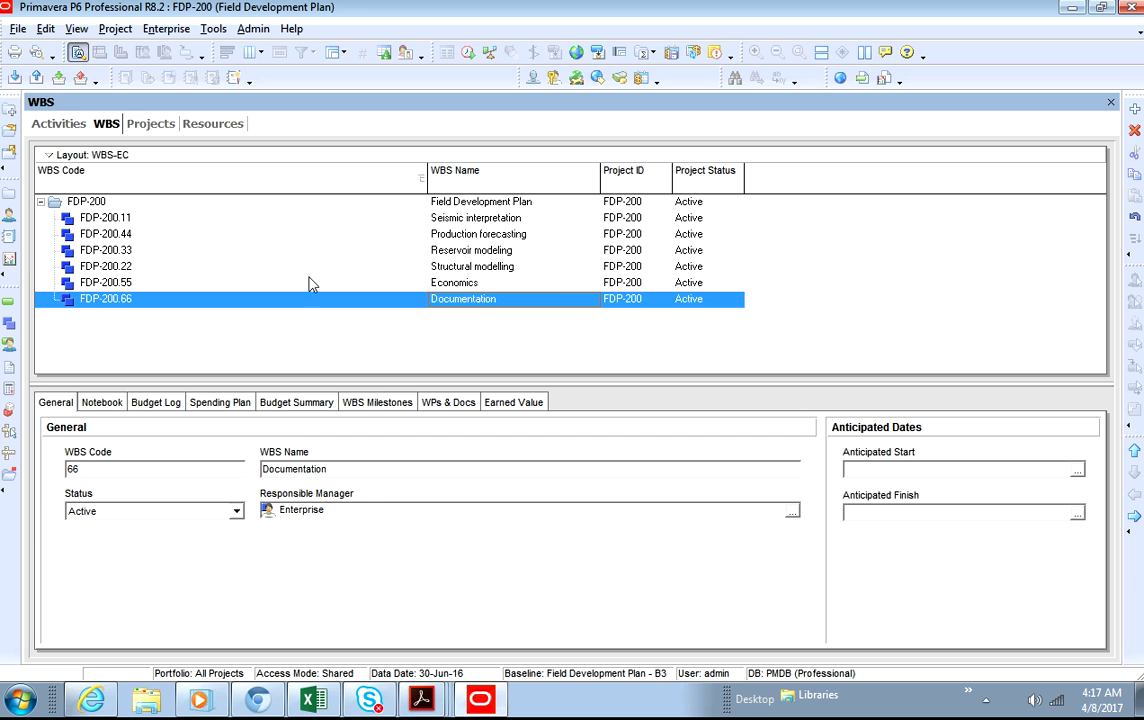
- Return to the Activities view and widen the Budgeted Cost column in activity A1150's resource assignments
click(50, 121)
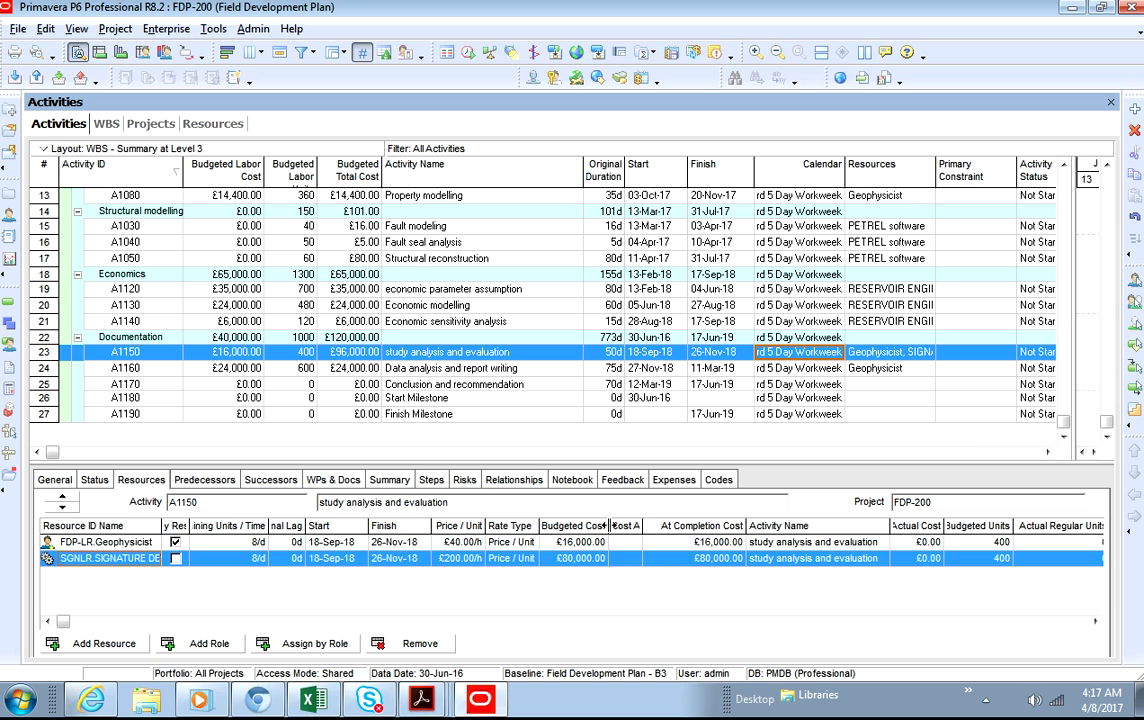
drag(609, 525, 633, 520)
click(594, 559)
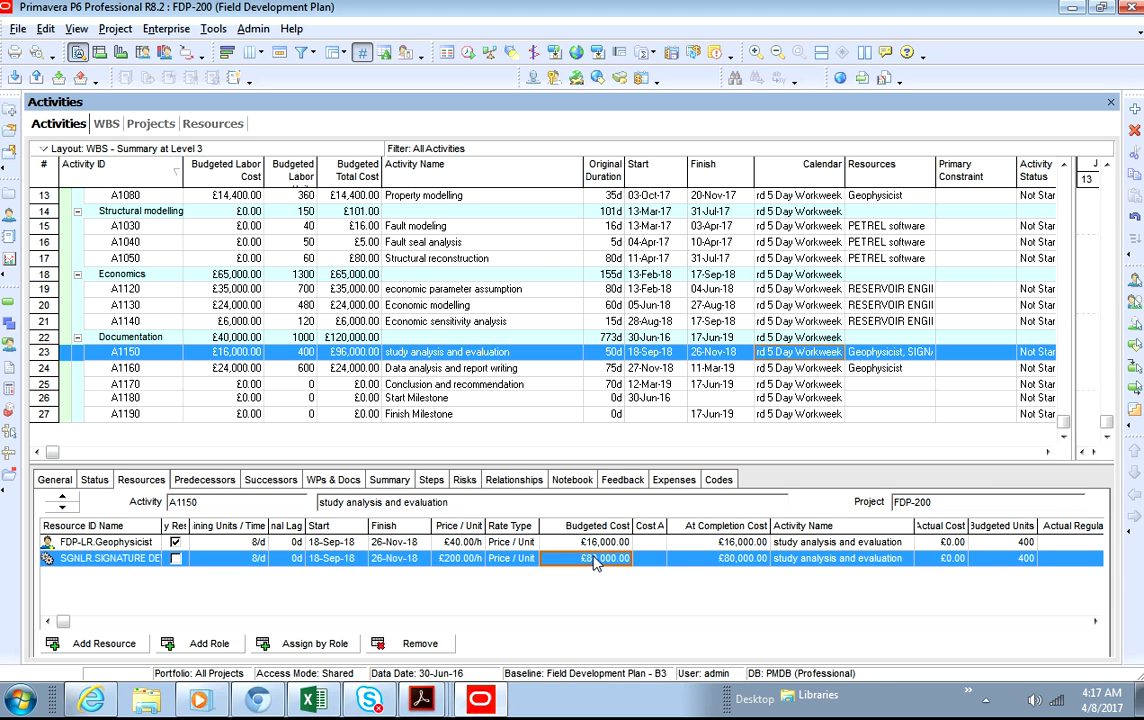
click(568, 561)
click(554, 560)
text(9)
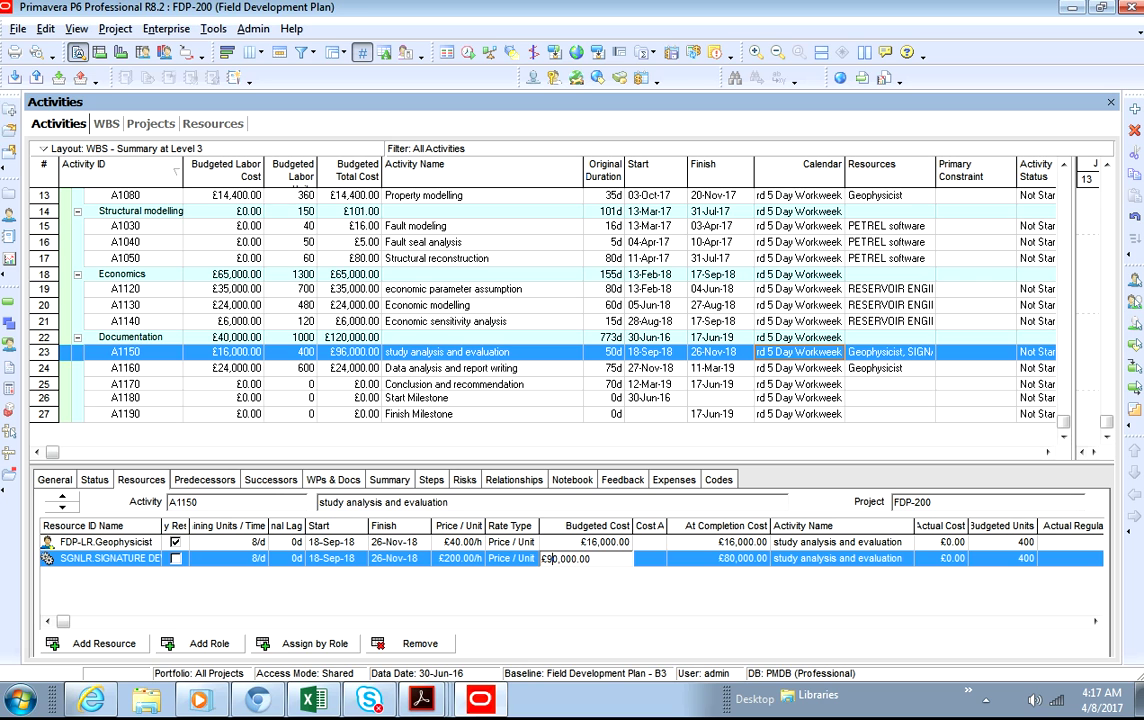
key(Escape)
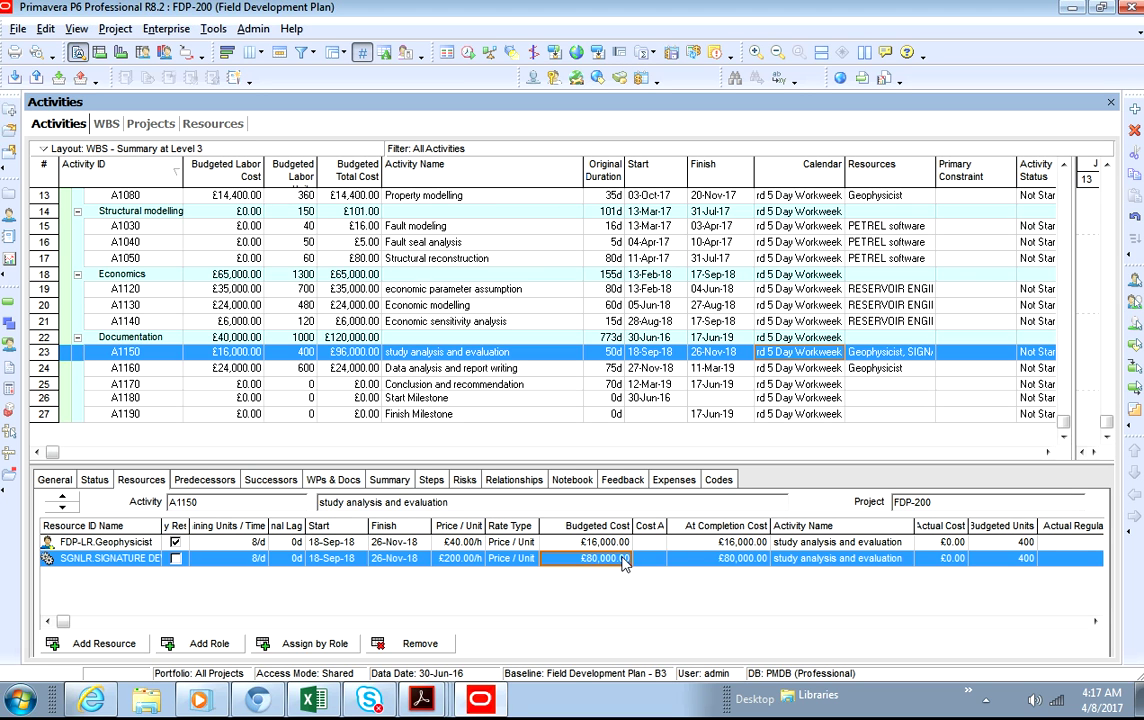
- Set the At Completion Cost of the SIGNATURE DEVICE assignment on activity A1150 to £90,000
click(729, 558)
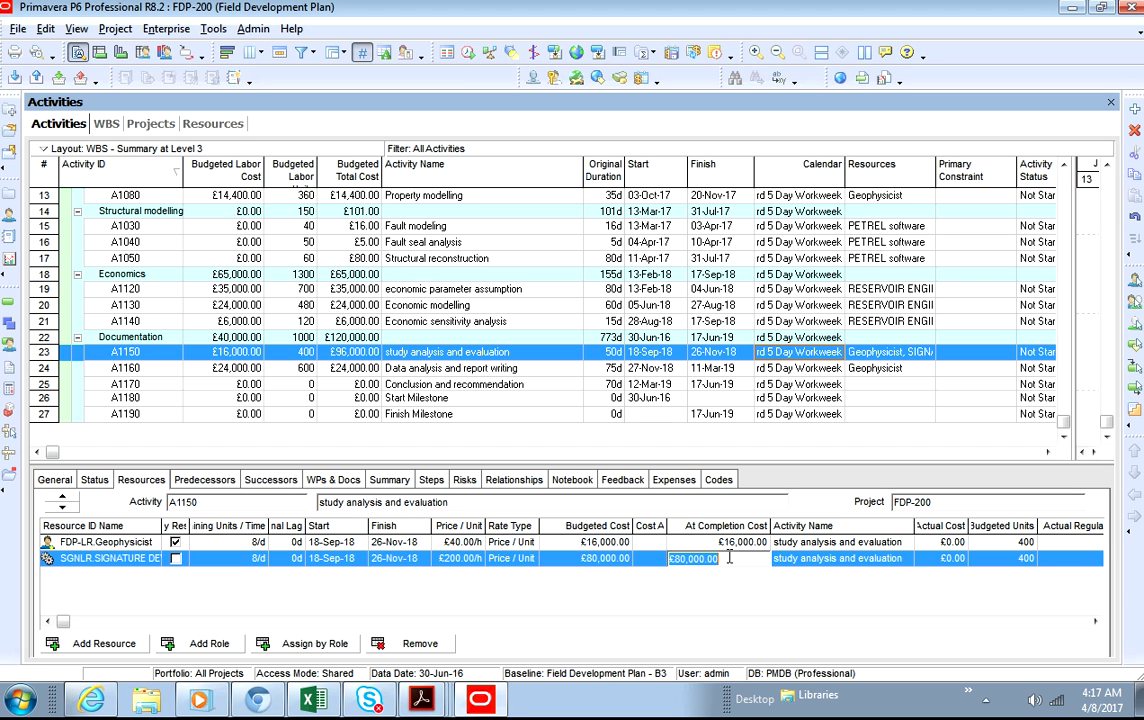
click(681, 560)
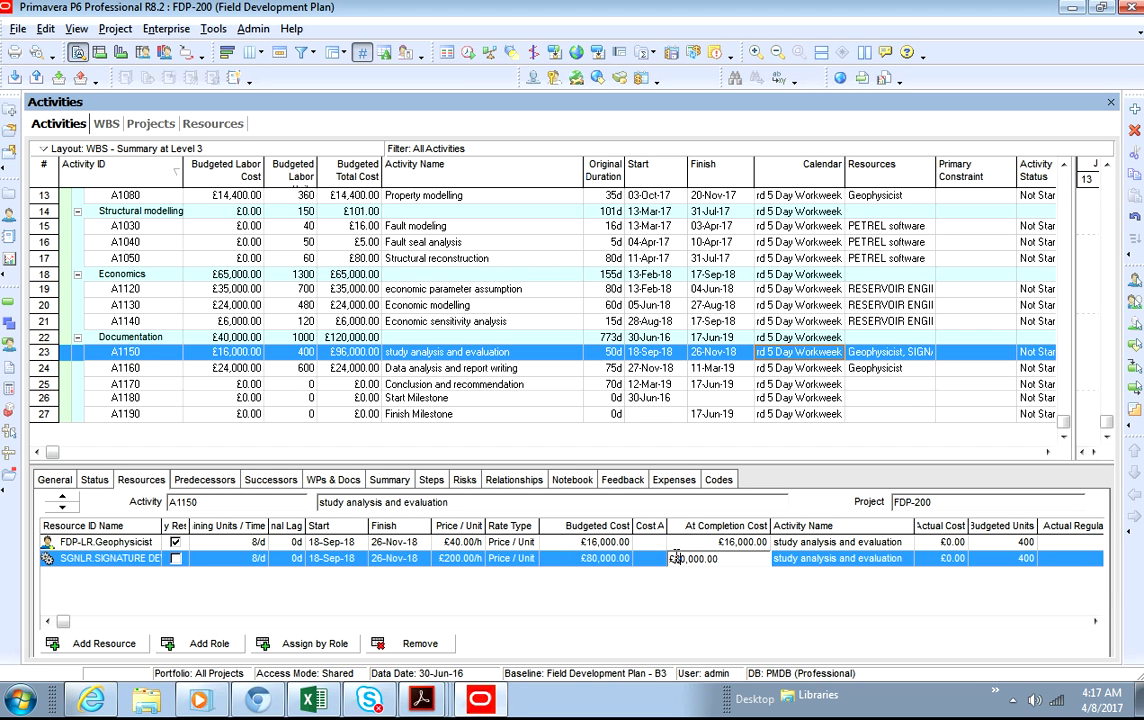
text(9)
key(Return)
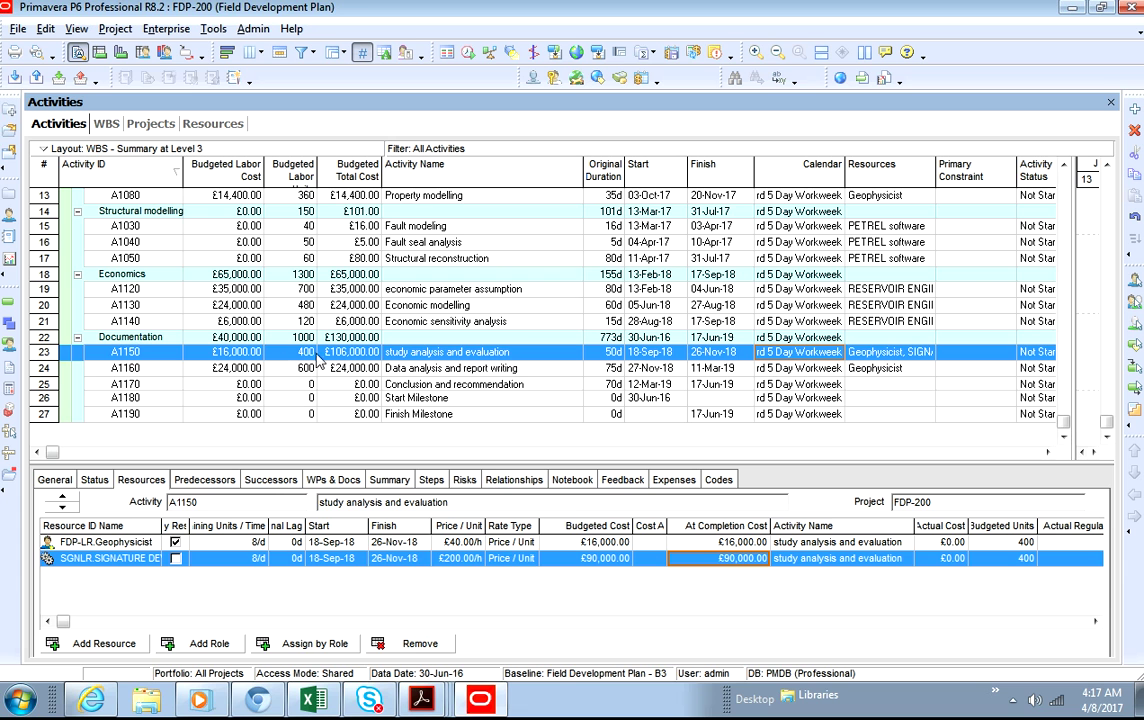
- Open the column settings for the activity table and show the available options as one ungrouped alphabetical list
right_click(410, 185)
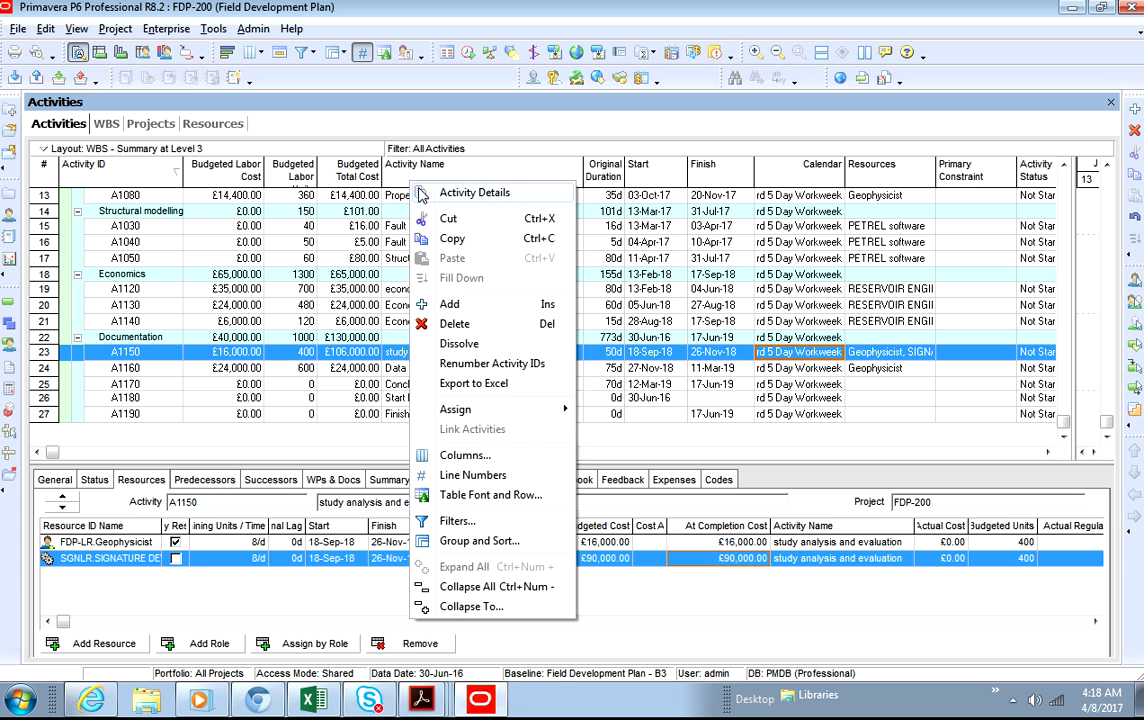
click(493, 457)
click(312, 253)
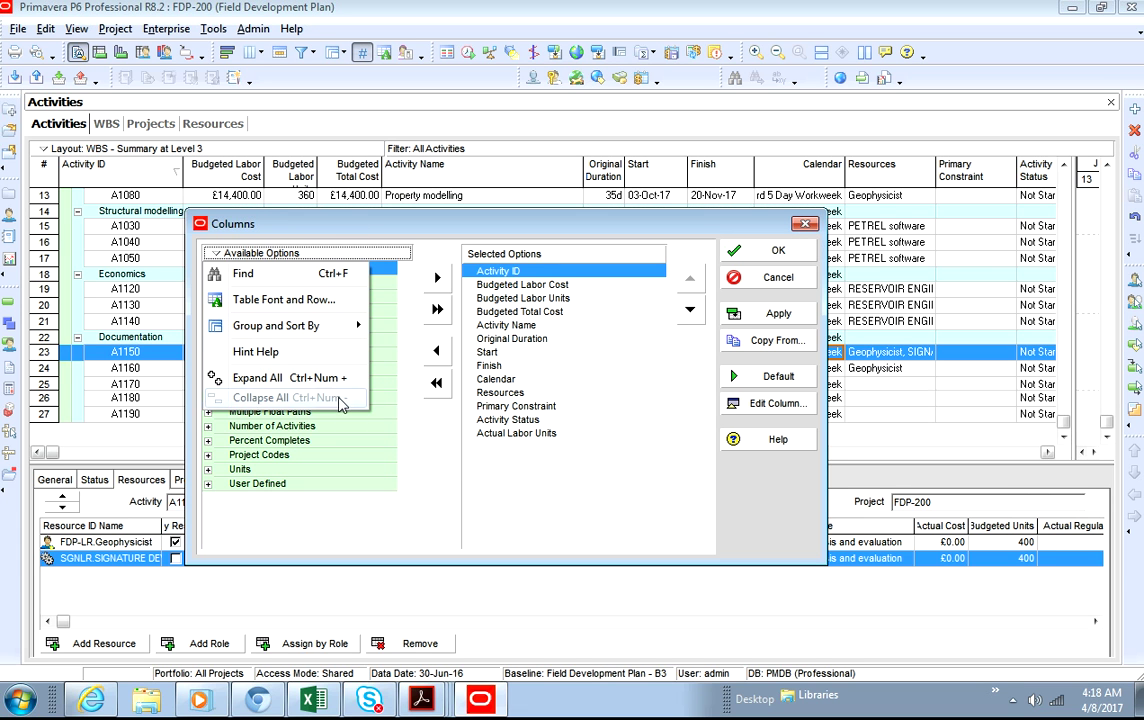
mouse_move(368, 325)
click(400, 346)
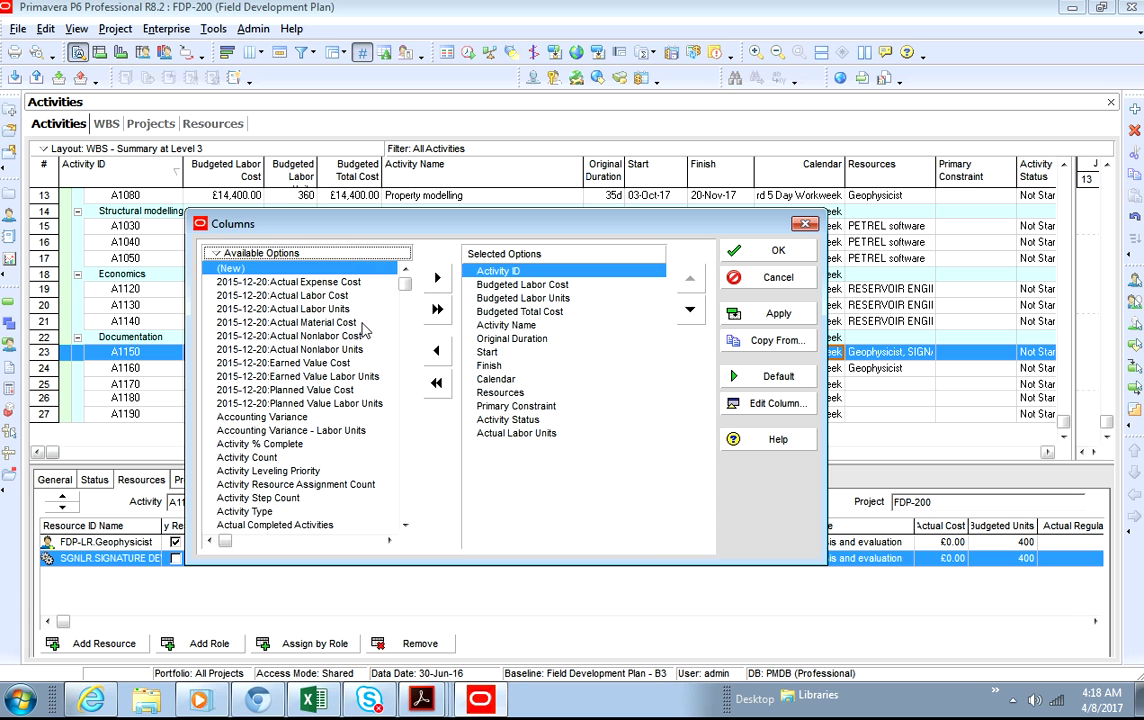
click(300, 430)
- Add Cost Variance to the activity table's selected columns and apply the change
scroll(300, 432, down, 3)
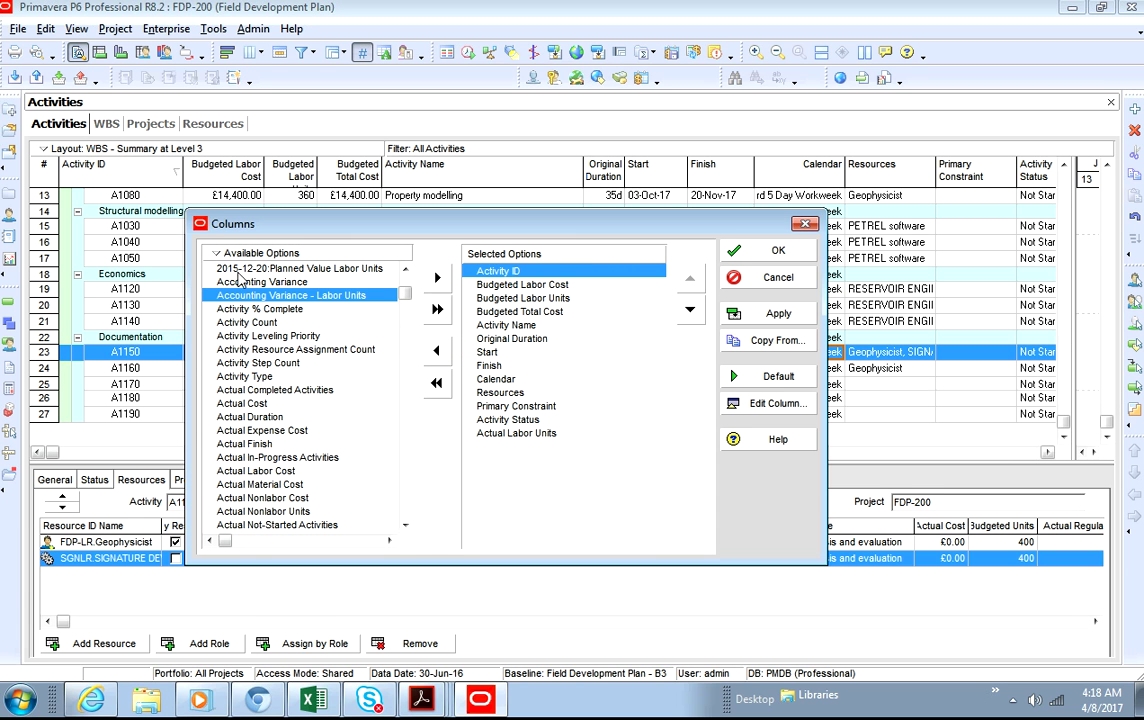
scroll(300, 420, down, 11)
scroll(300, 440, down, 10)
scroll(293, 455, down, 10)
scroll(293, 455, down, 10)
scroll(287, 461, down, 1)
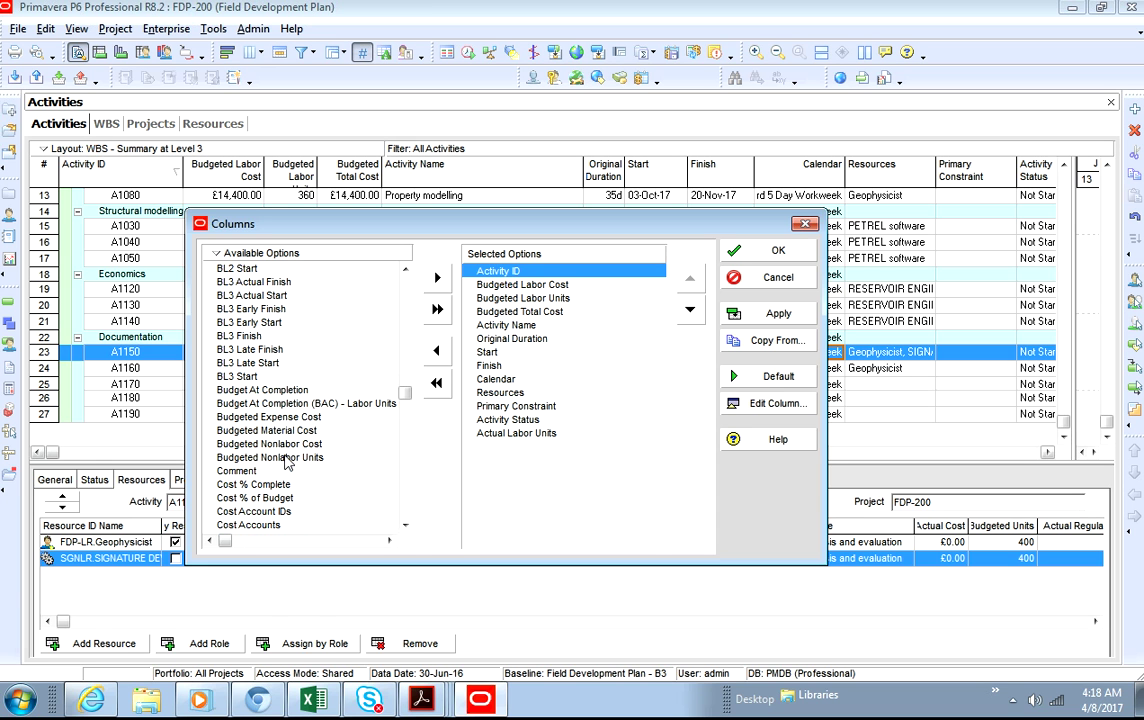
drag(190, 557, 115, 605)
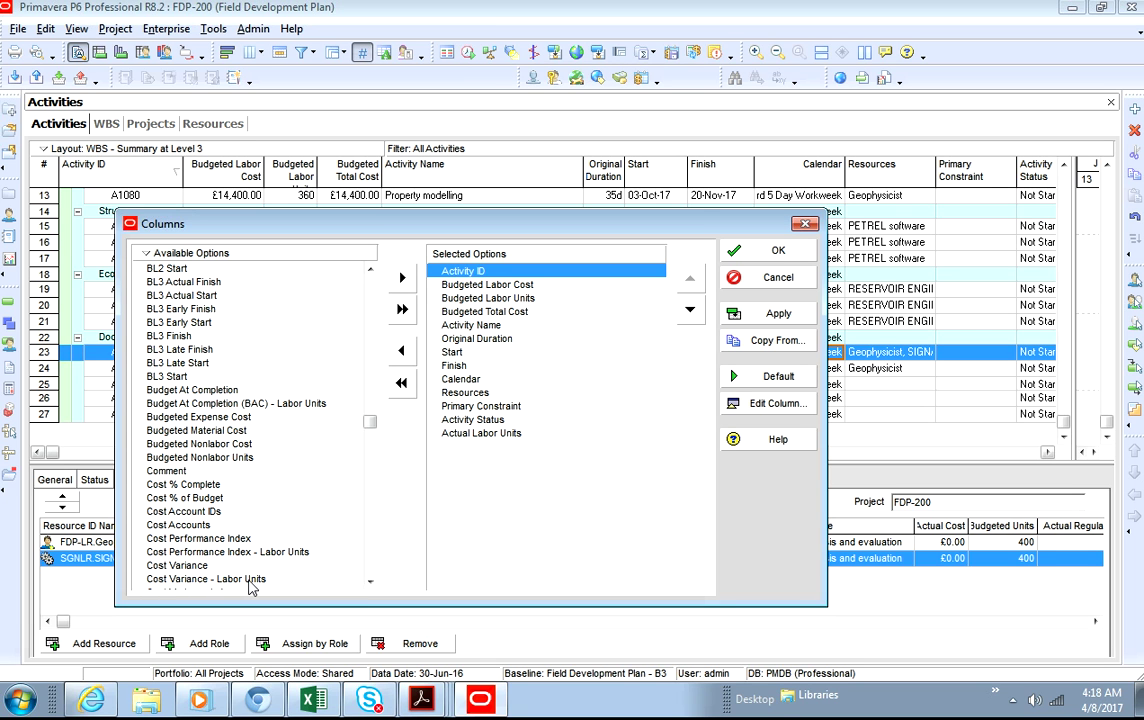
scroll(258, 577, down, 1)
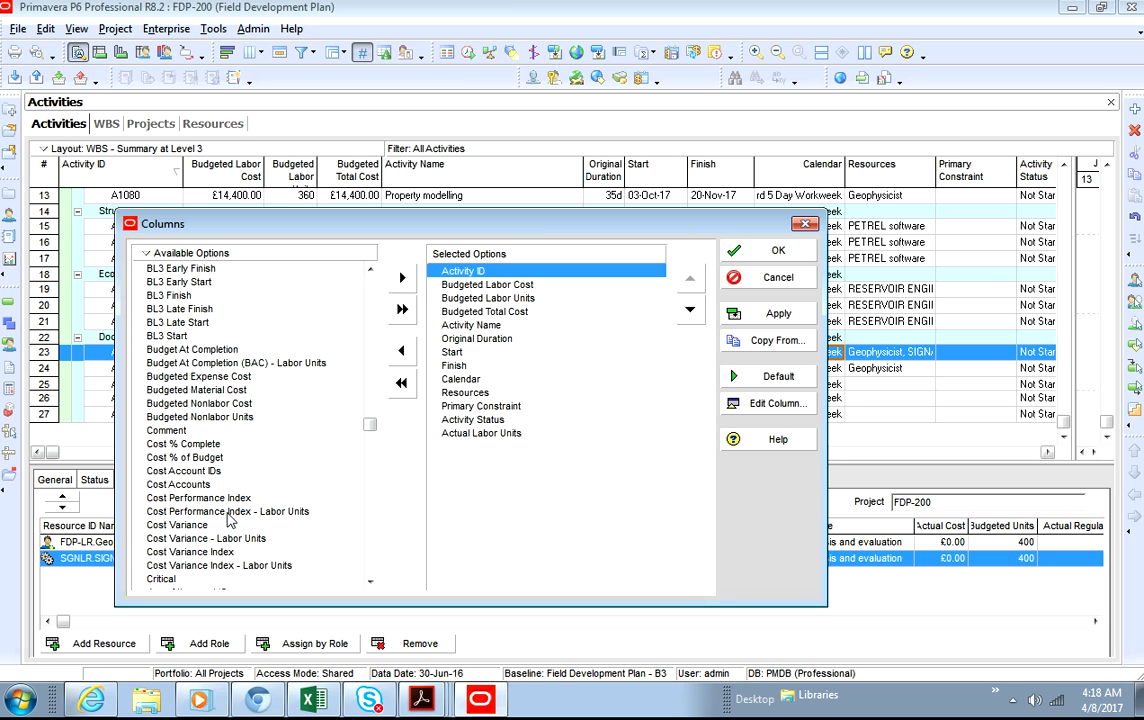
double_click(185, 527)
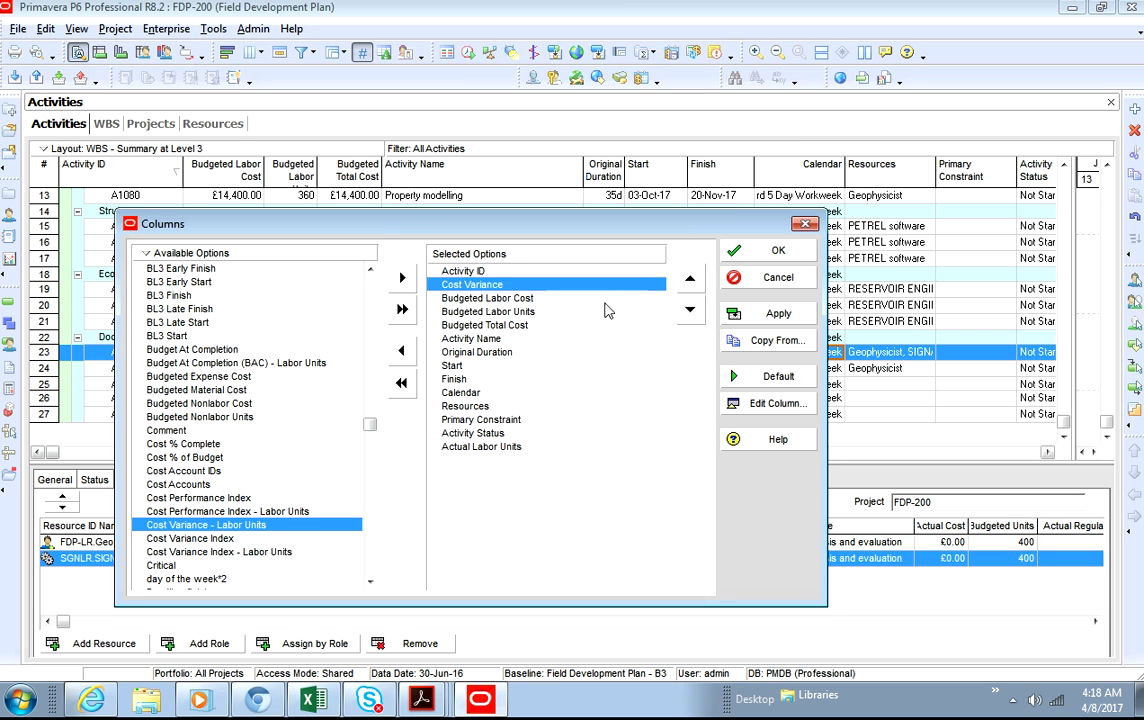
click(738, 312)
- Reorder the Cost Variance column so it sits between Budgeted Total Cost and Activity Name, and accept the column layout
click(690, 310)
click(690, 310)
click(690, 310)
click(690, 310)
click(690, 310)
click(690, 310)
click(690, 310)
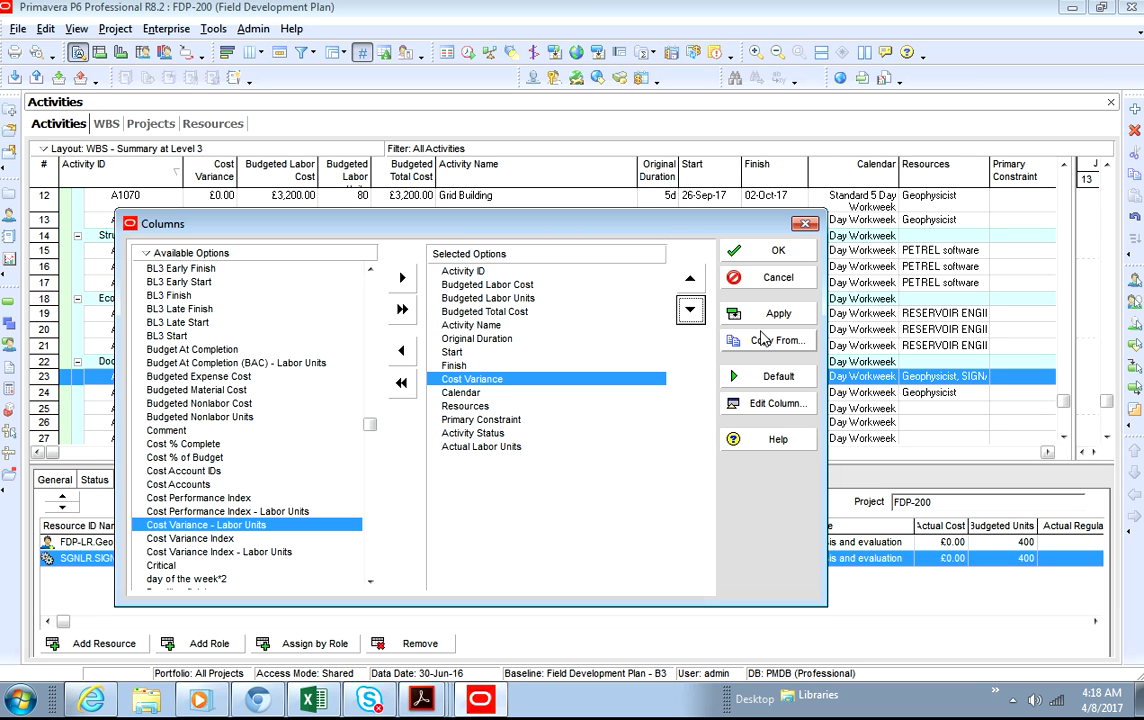
click(690, 279)
click(690, 279)
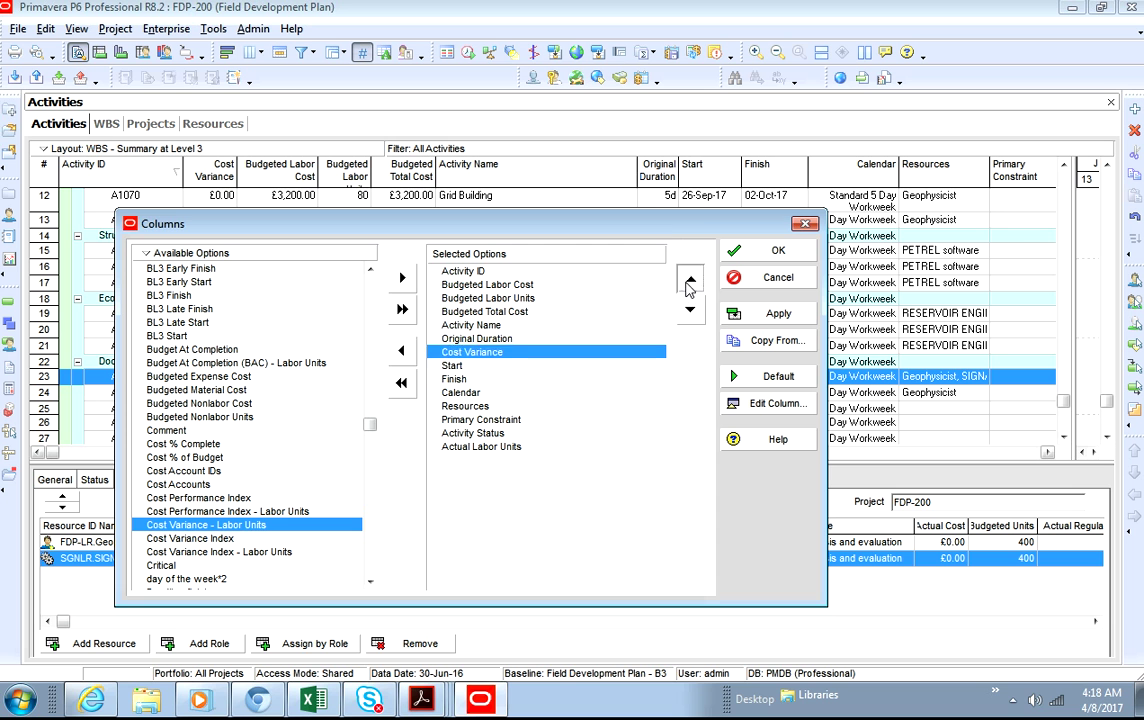
click(690, 279)
click(690, 279)
click(770, 314)
click(772, 251)
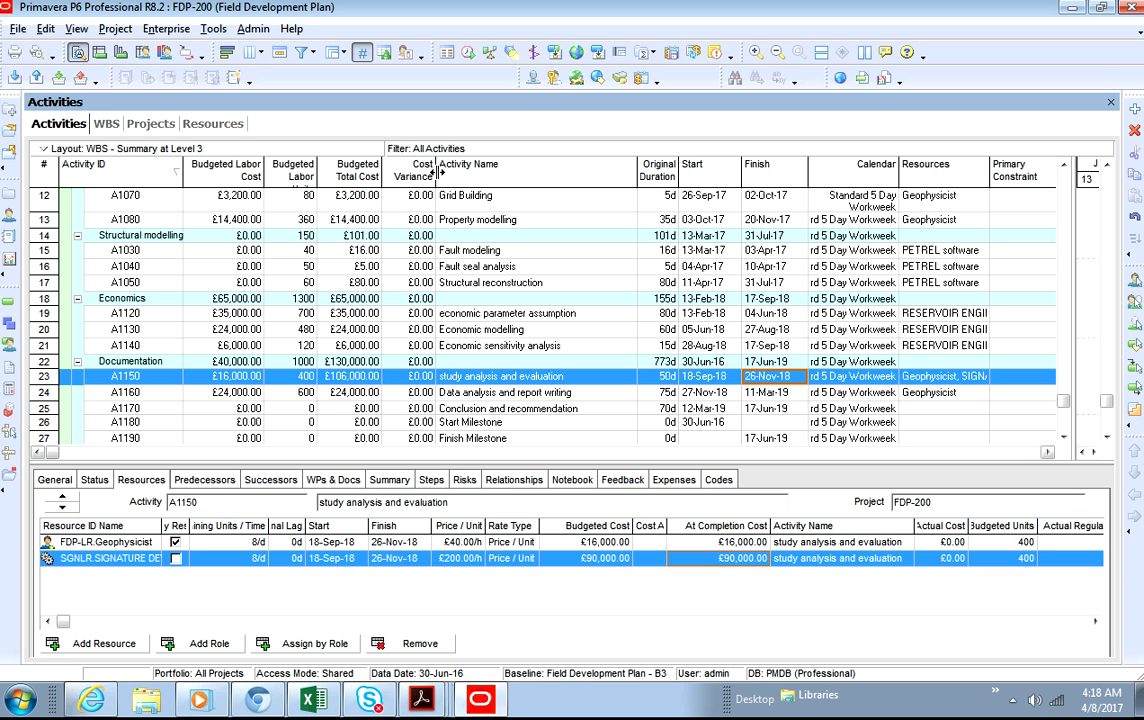
- Review the Cost Variance column across all activities and check the resource assignments of activity A1170
scroll(385, 232, up, 4)
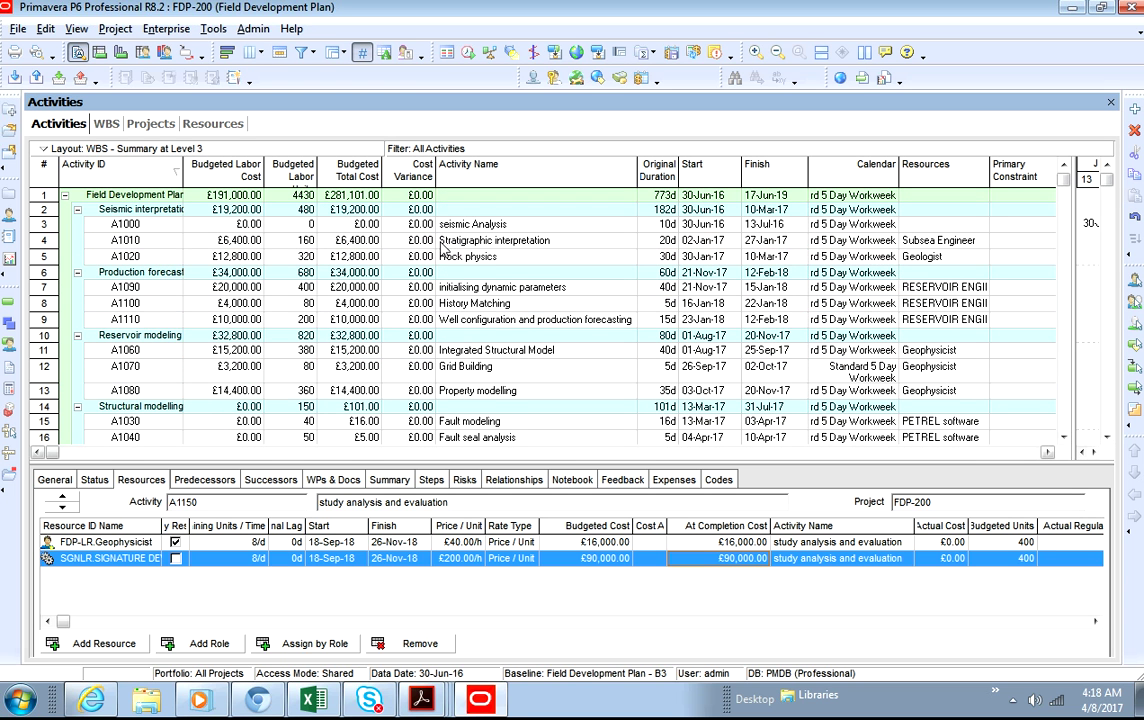
scroll(385, 355, down, 4)
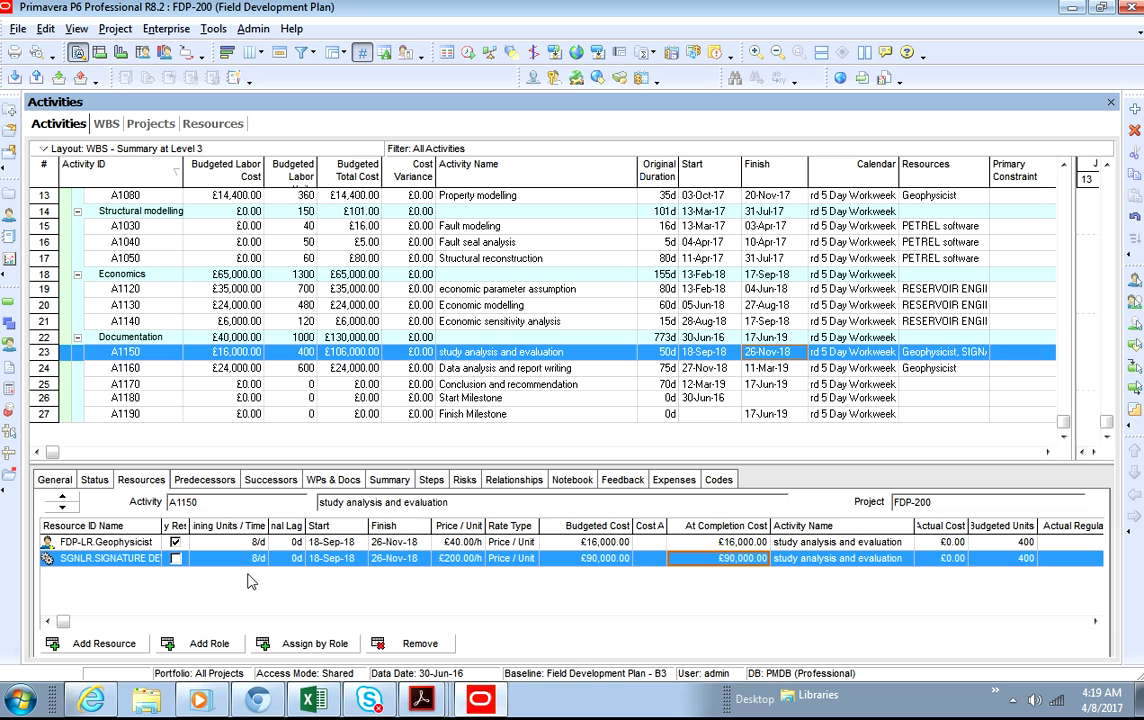
click(466, 393)
click(480, 386)
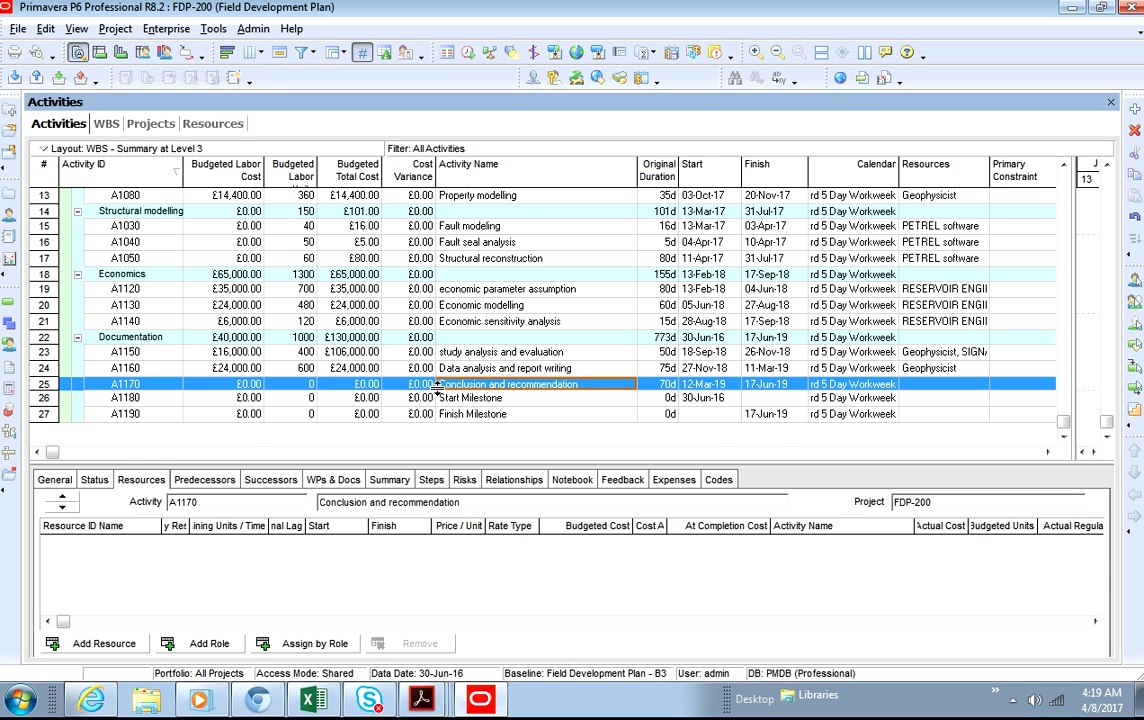
scroll(515, 358, up, 4)
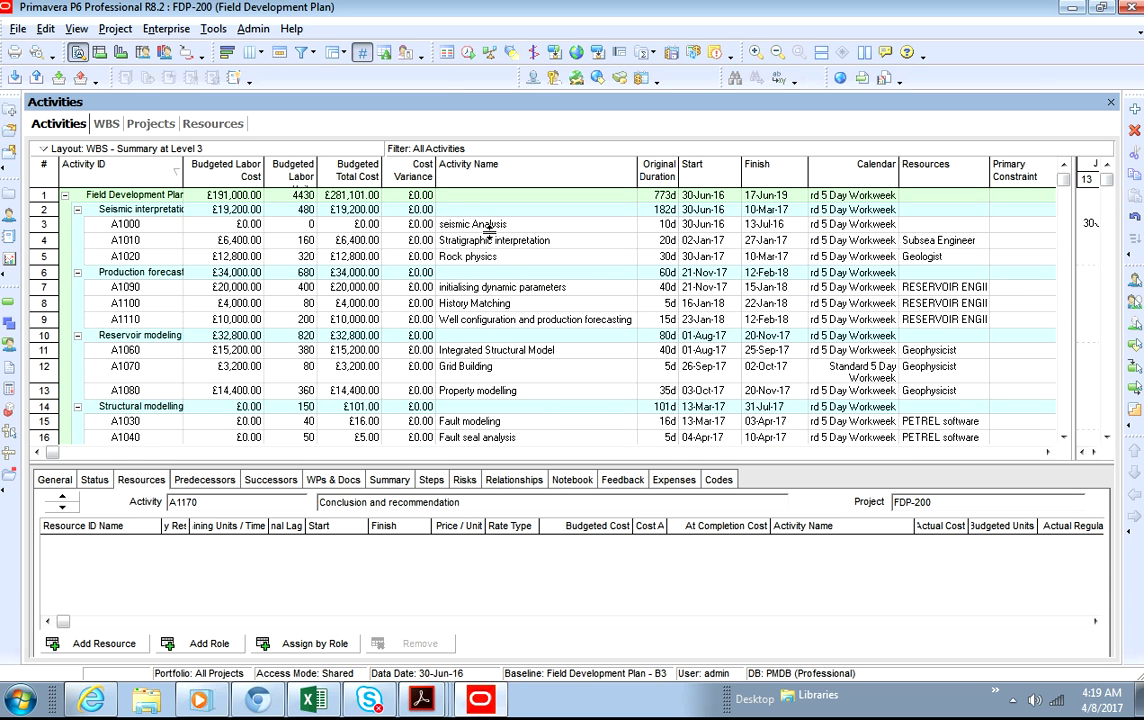
click(490, 226)
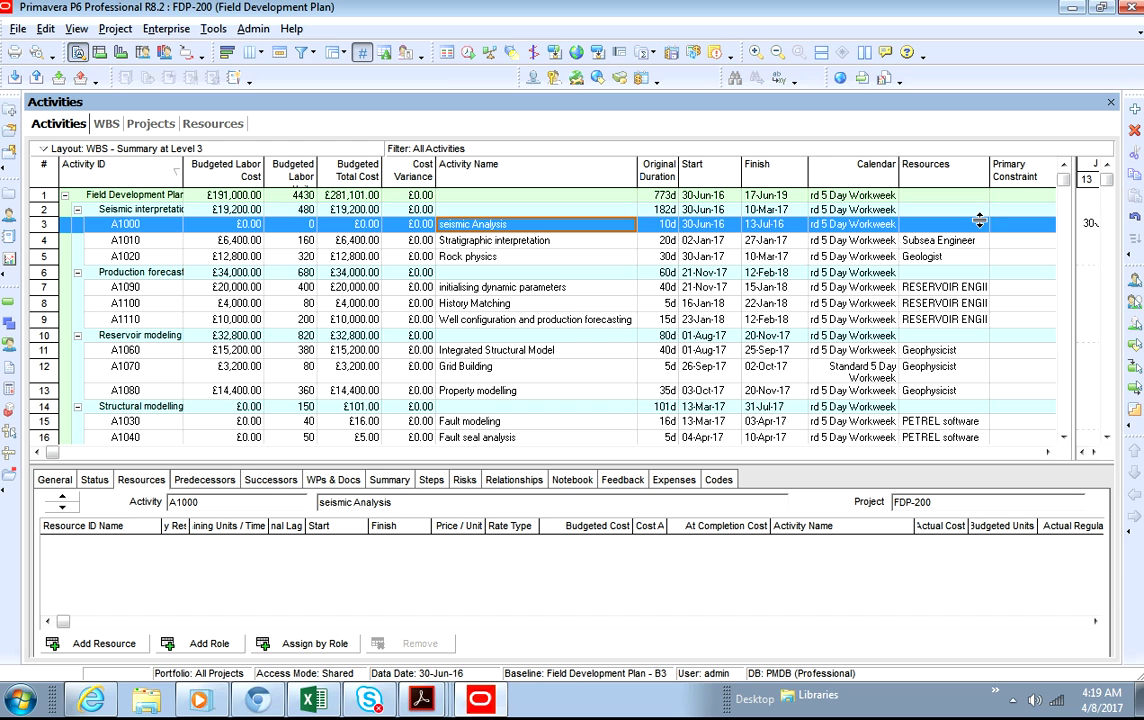
key(Insert)
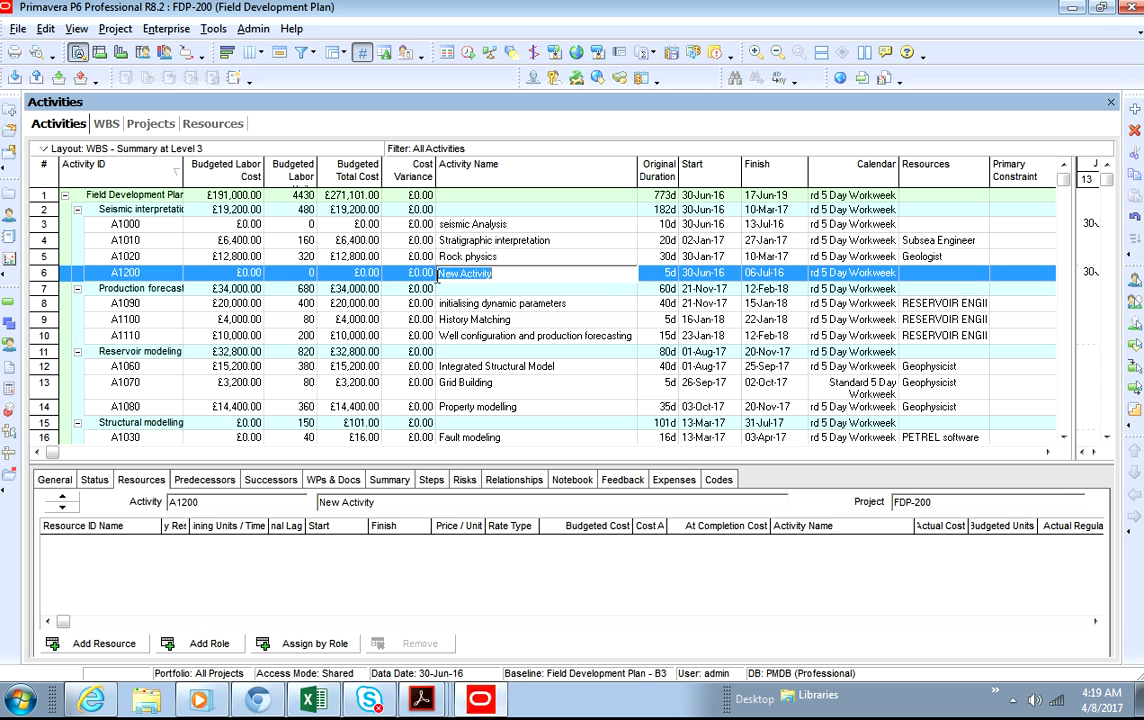
right_click(425, 274)
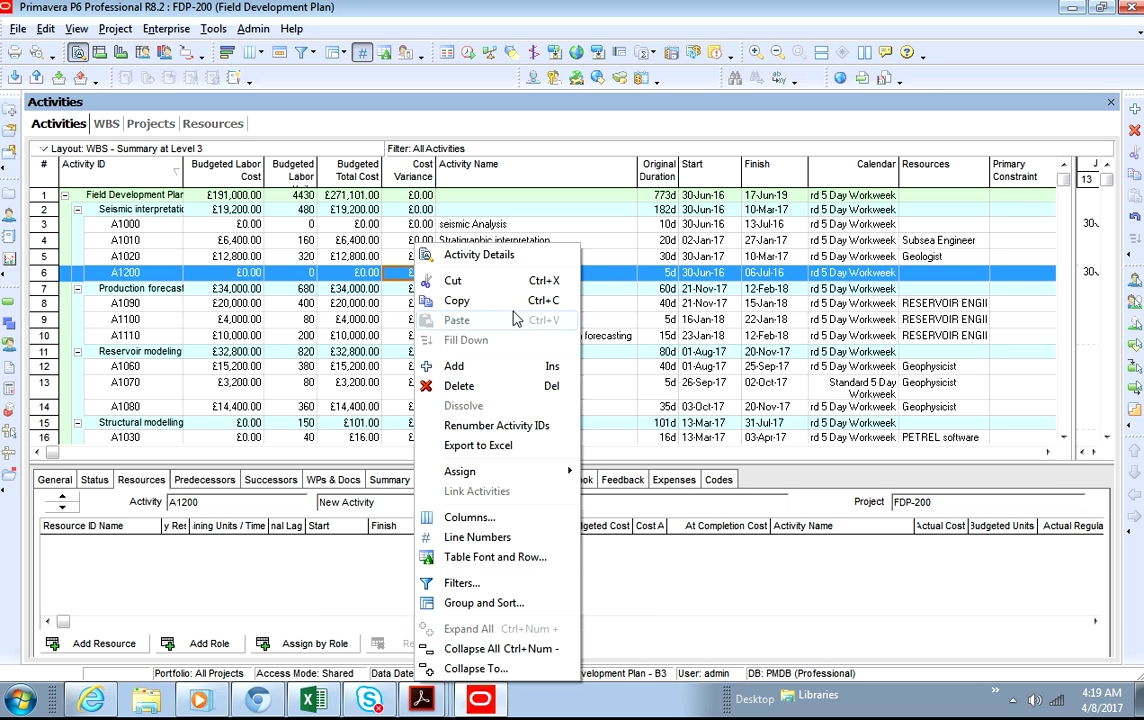
click(450, 382)
click(533, 396)
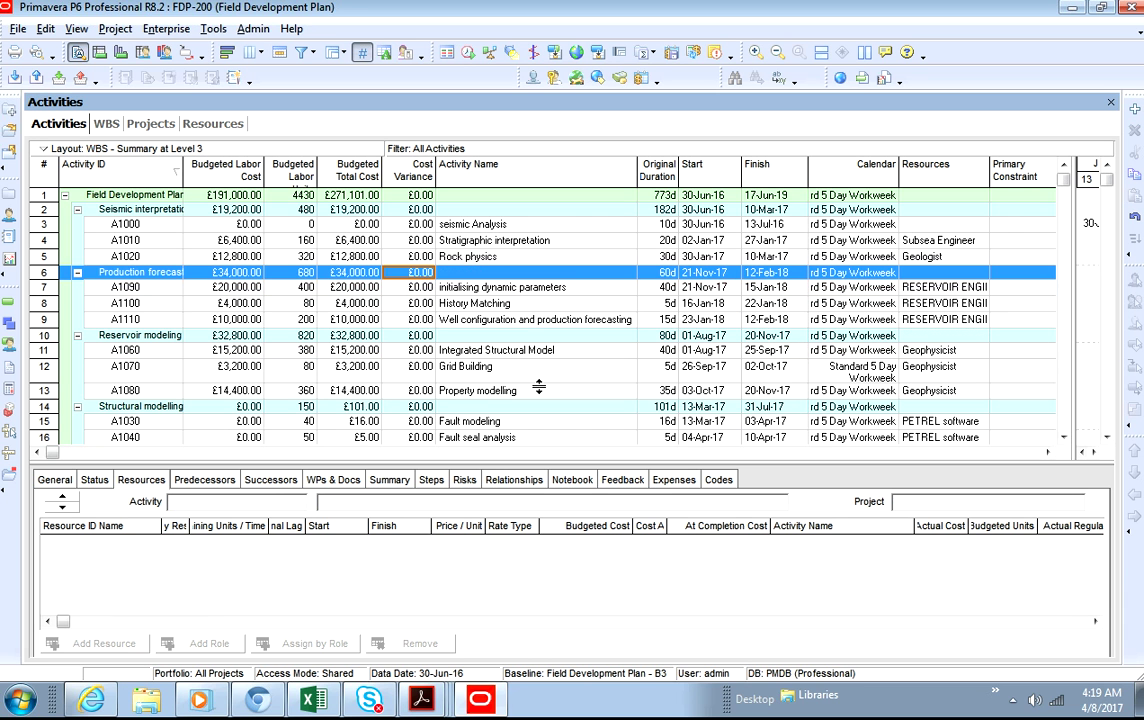
double_click(972, 228)
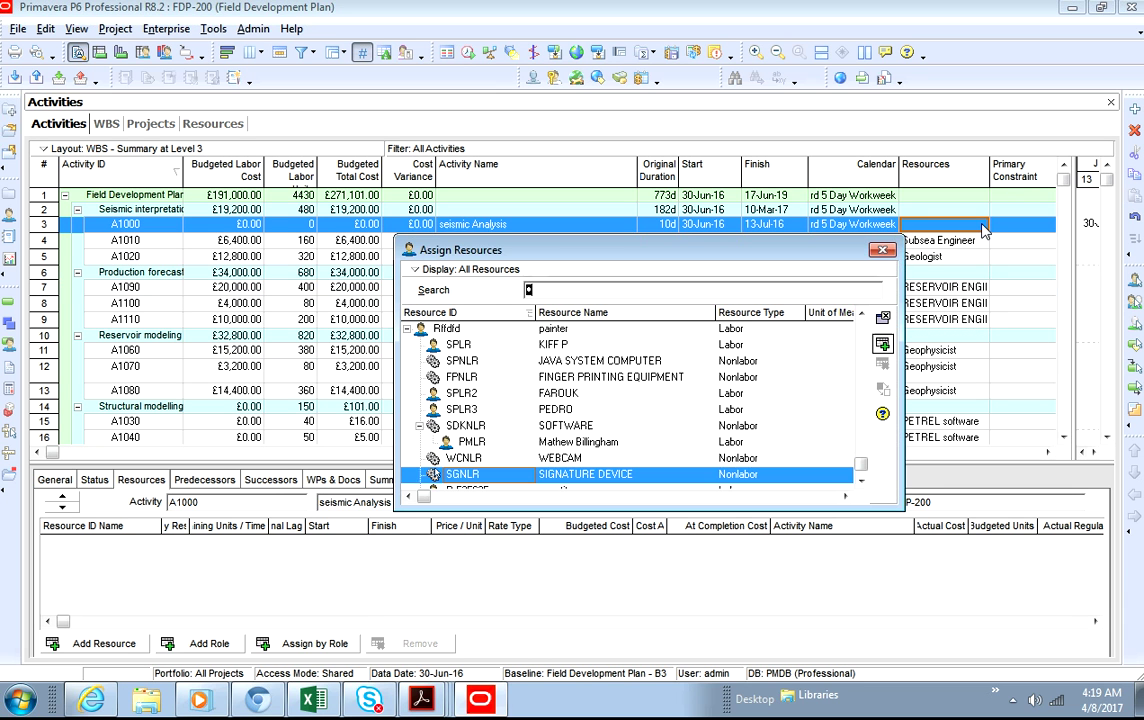
click(883, 318)
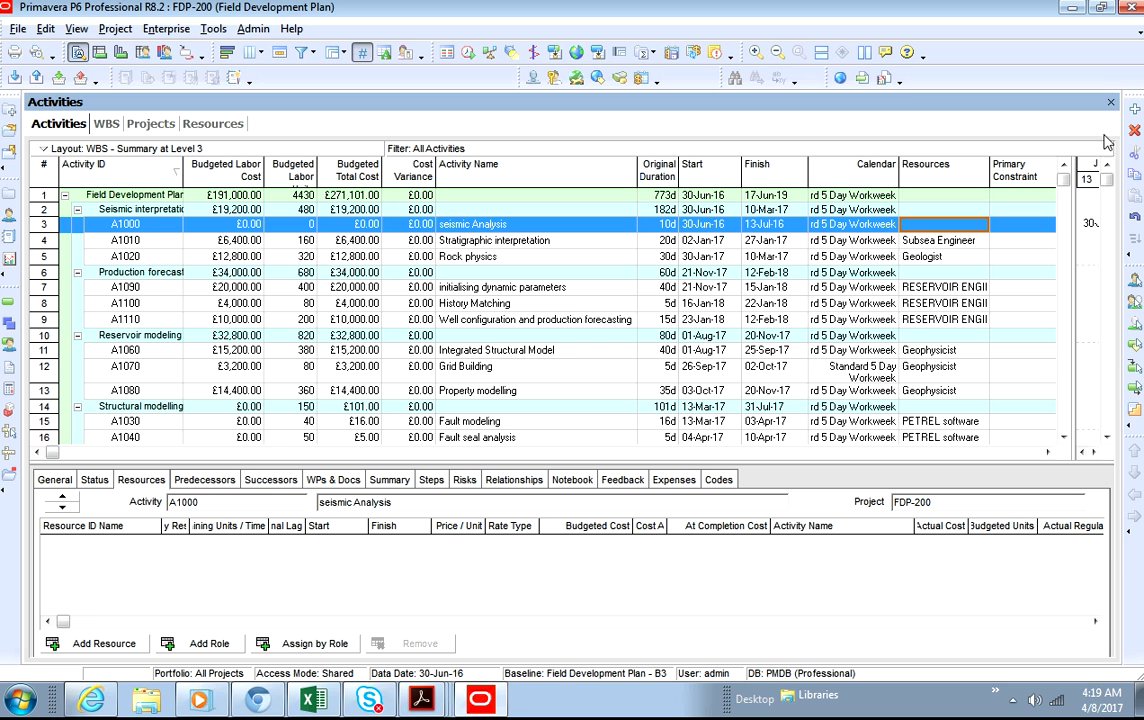
- Switch to the Resources view and dismiss the application event notice
click(214, 124)
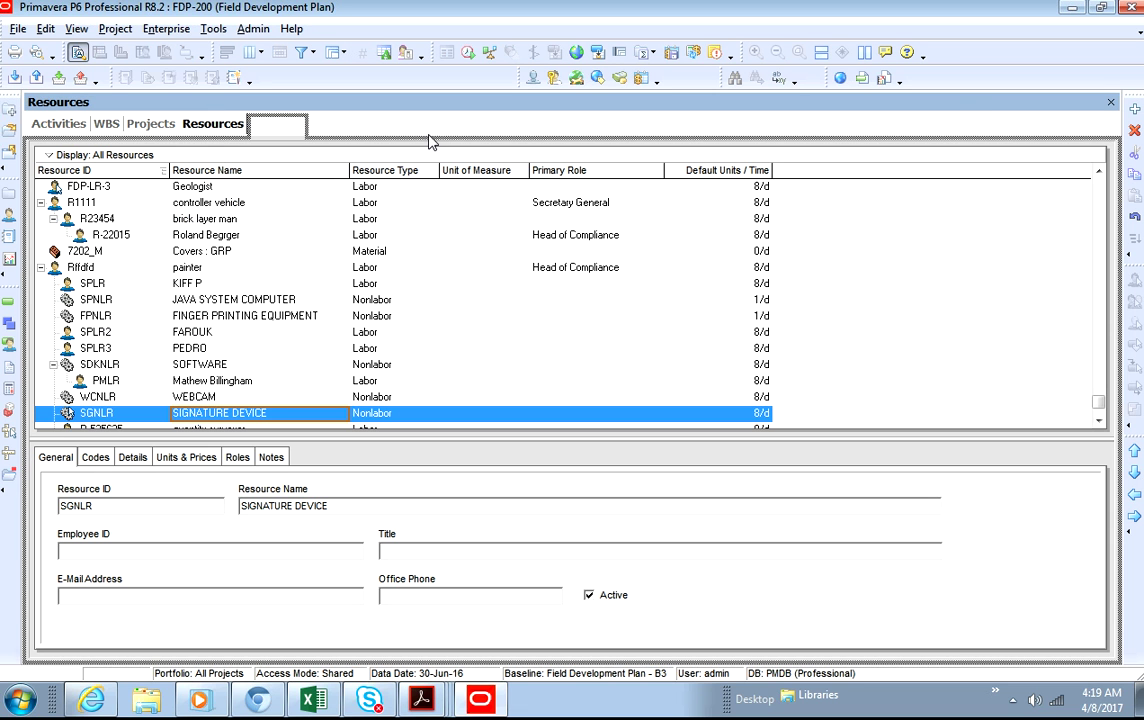
drag(404, 159, 1132, 105)
drag(1013, 100, 1017, 173)
drag(510, 272, 340, 198)
drag(420, 130, 420, 131)
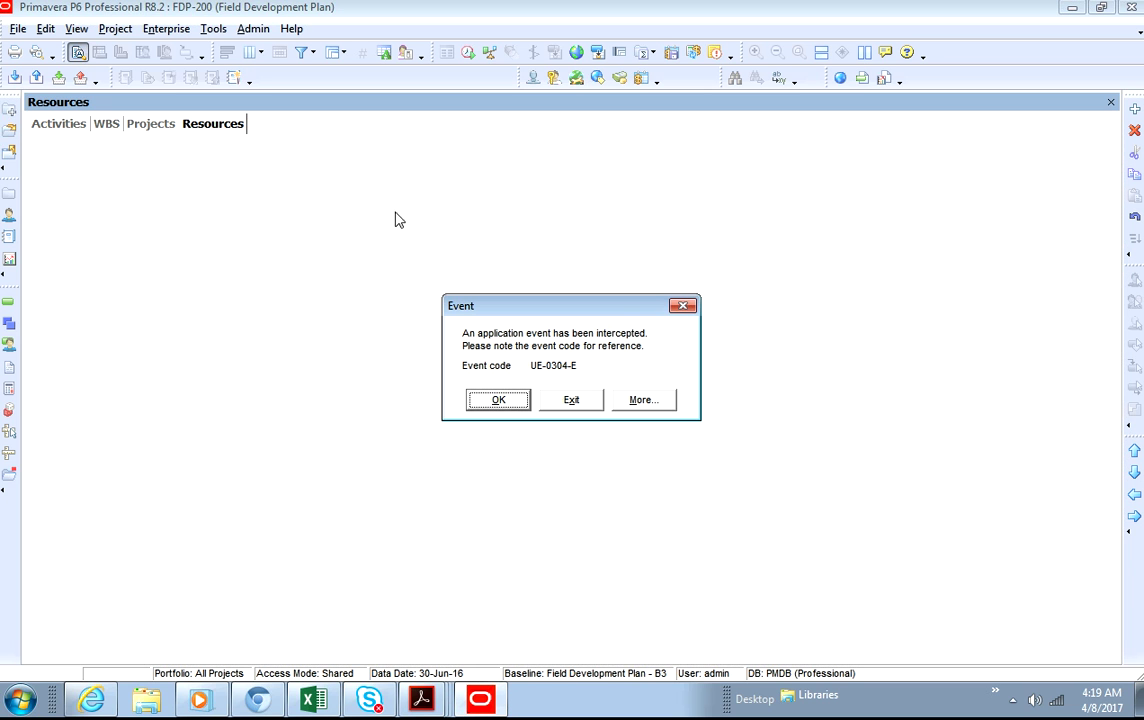
click(500, 401)
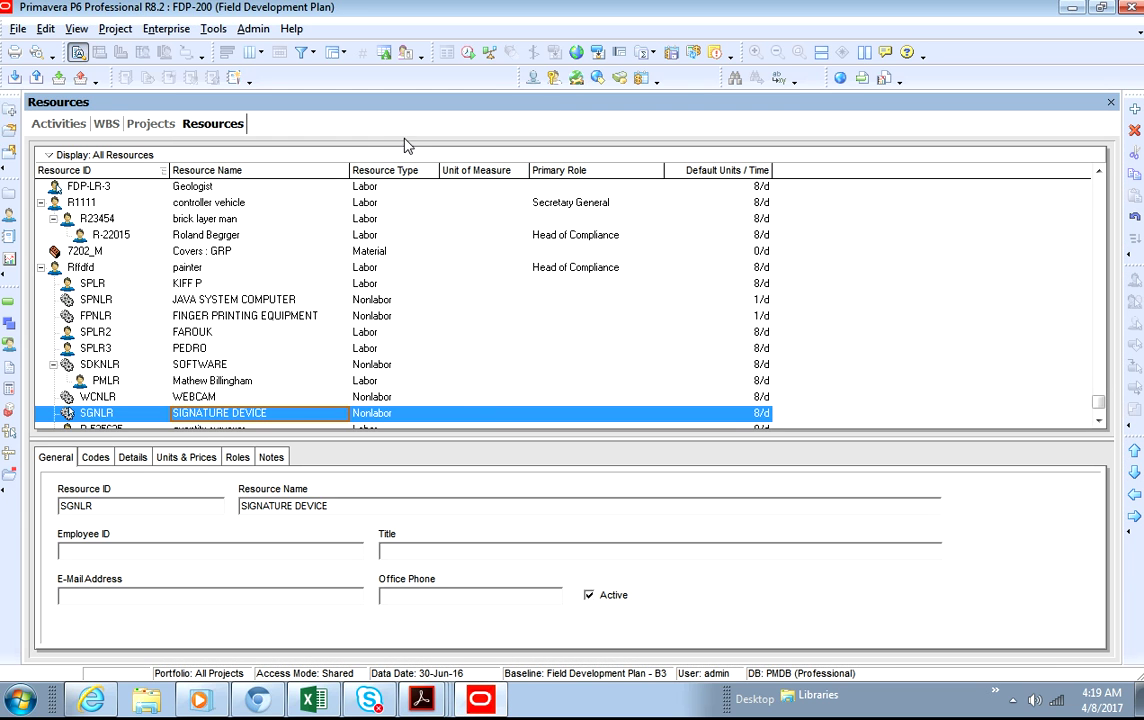
- Add two new resources beneath SIGNATURE DEVICE with default names, acknowledging the application event after each
click(1134, 109)
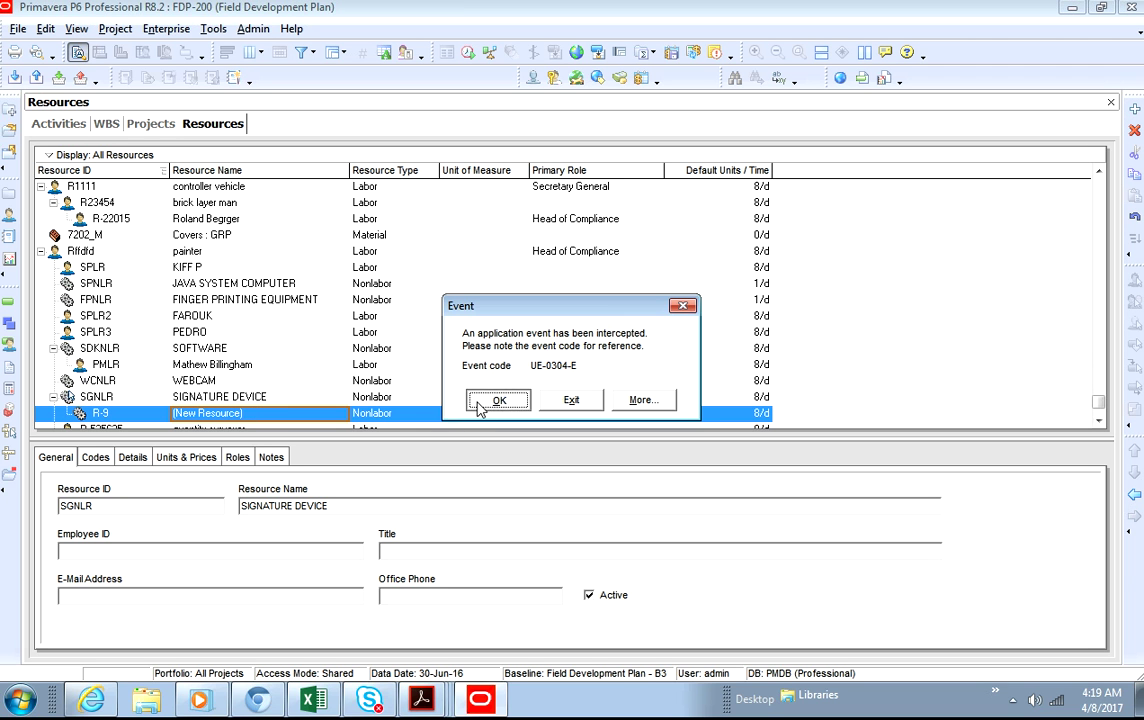
click(482, 401)
click(1134, 110)
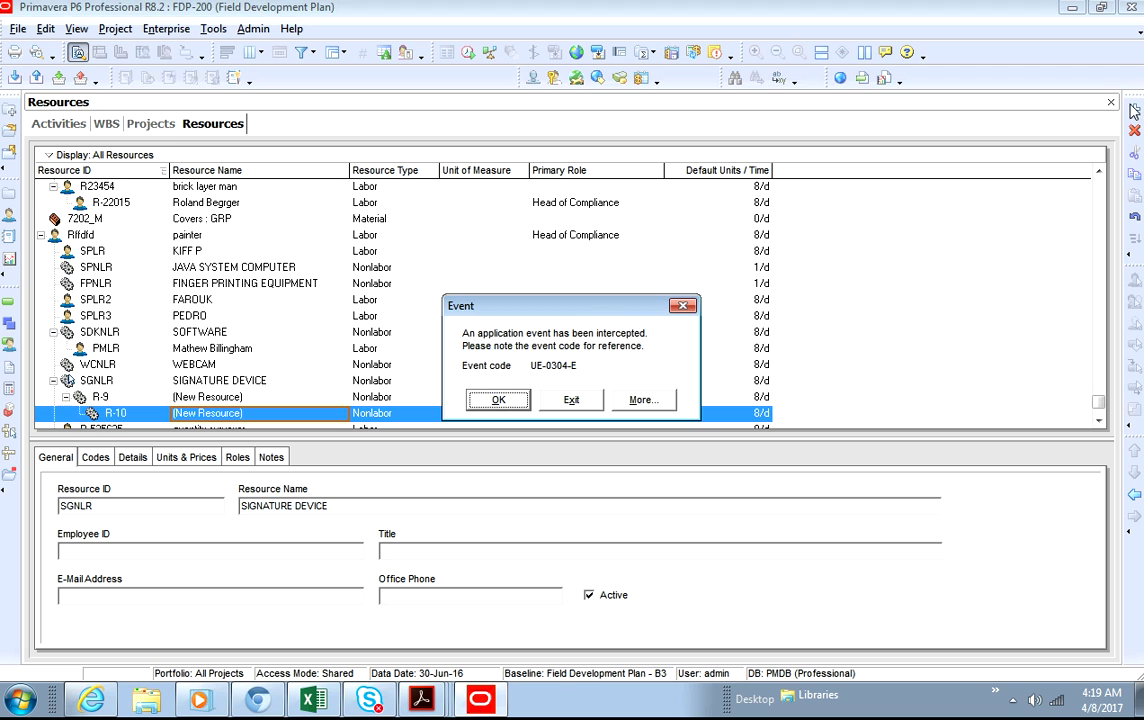
click(497, 401)
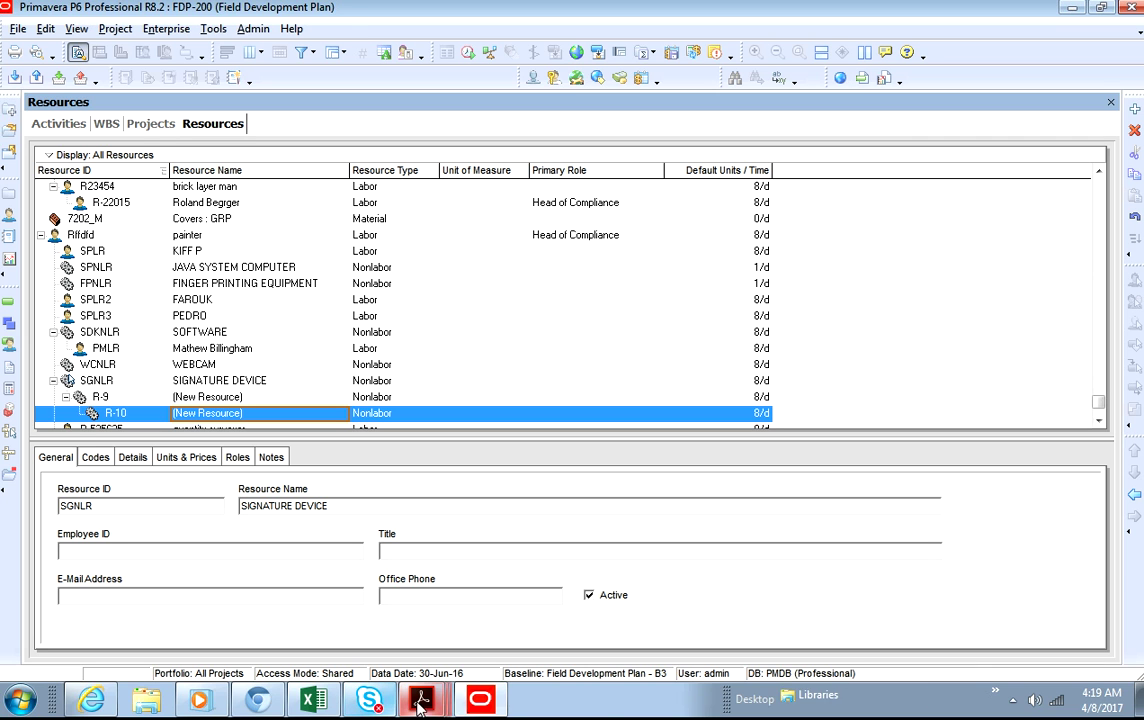
click(1013, 702)
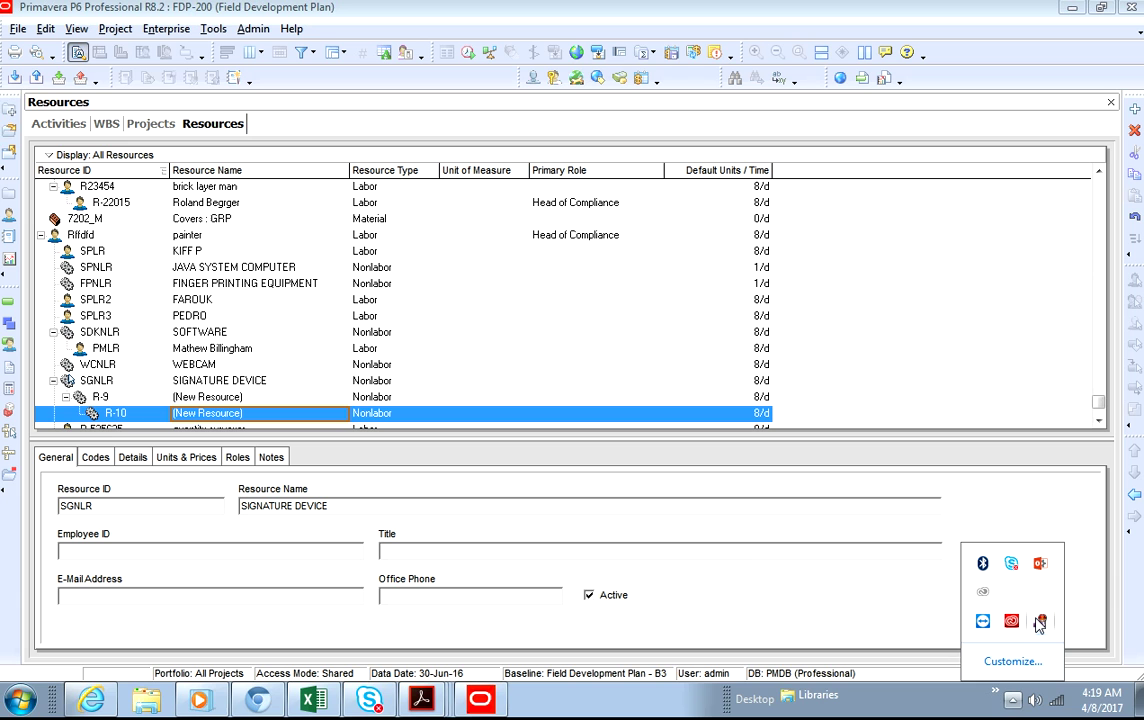
right_click(1040, 624)
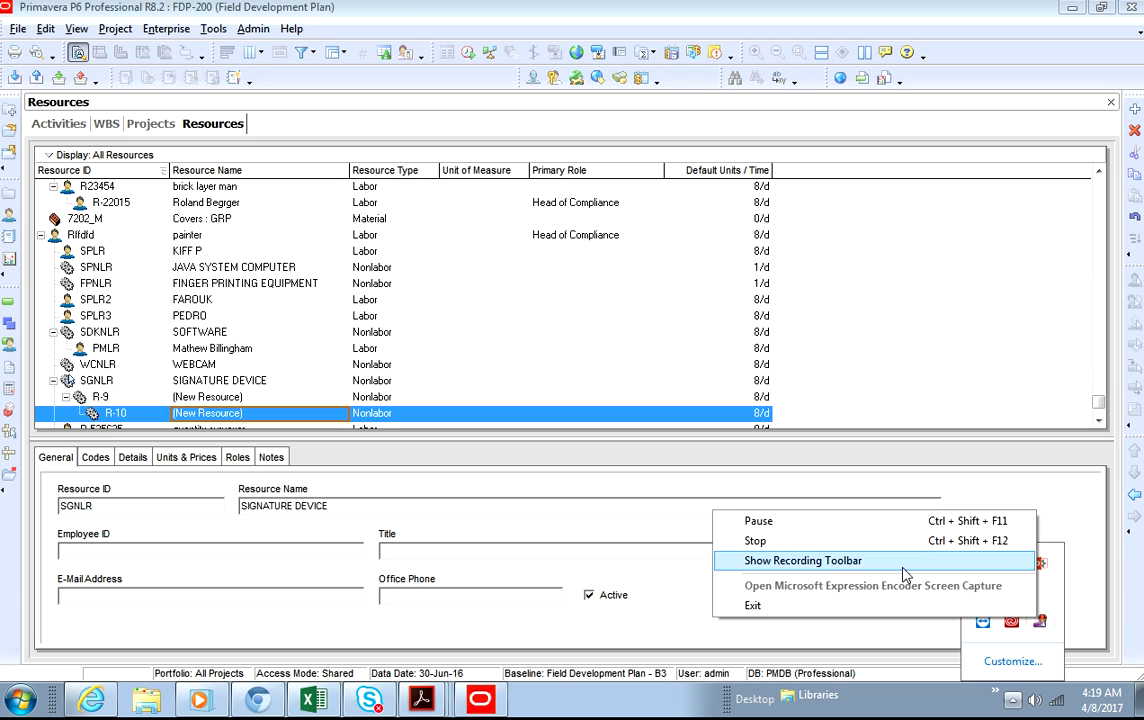